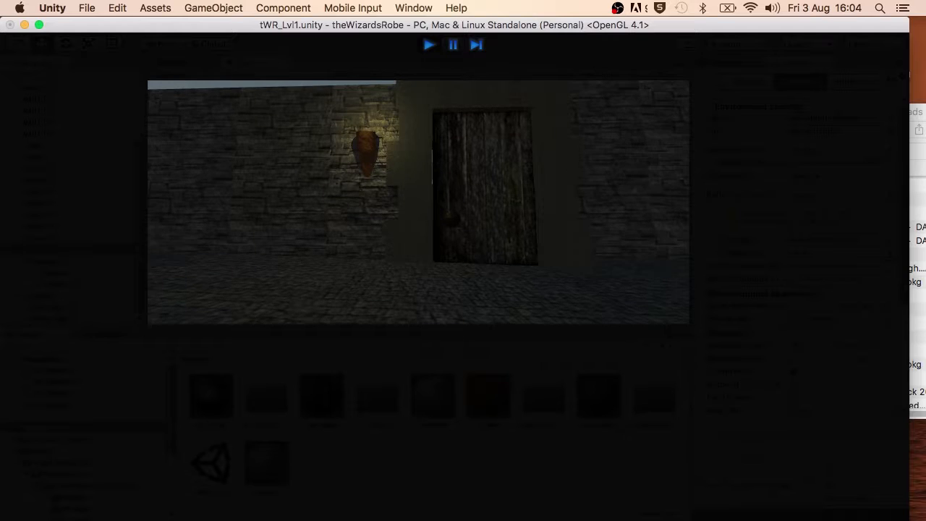
Stop the running game, switch to Chrome and save the 256 × 256 transparent OutWorldz flame image from the image results
click(428, 46)
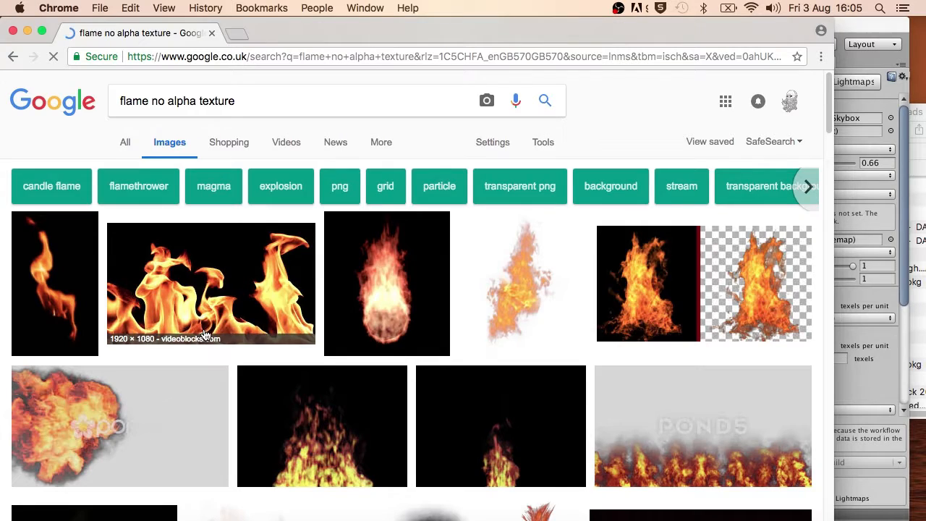
scroll(204, 334, down, 4)
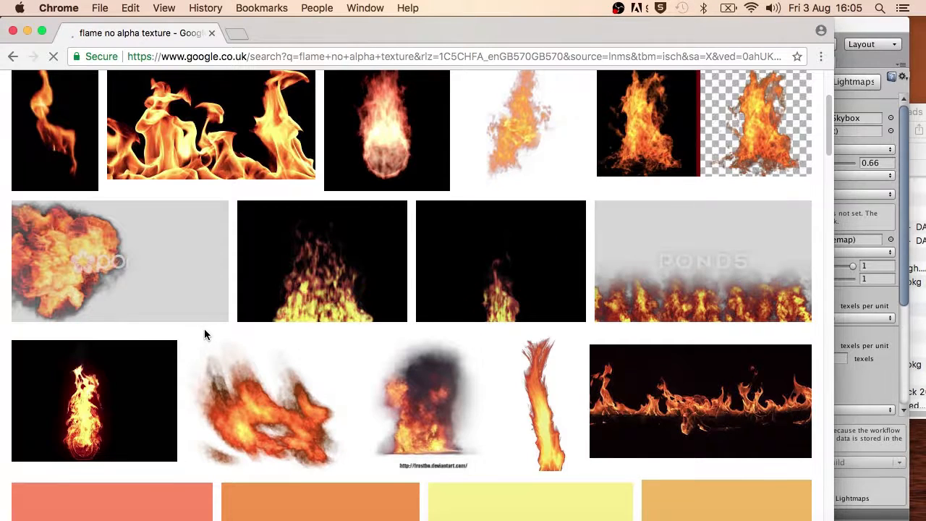
scroll(499, 239, up, 2)
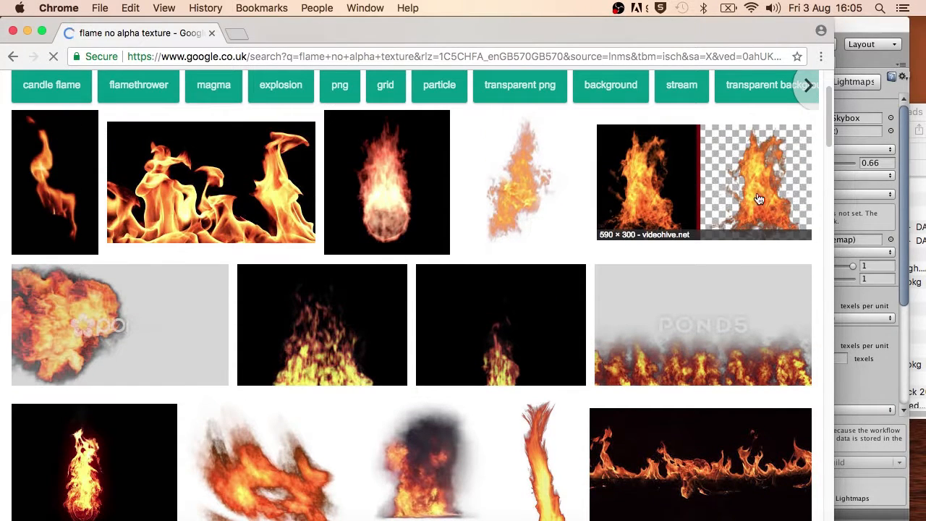
click(739, 214)
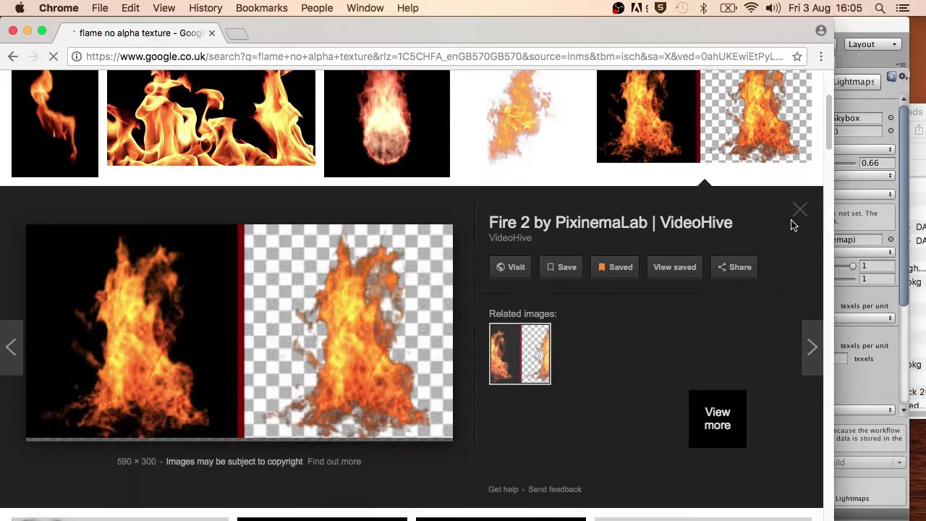
click(797, 211)
click(518, 154)
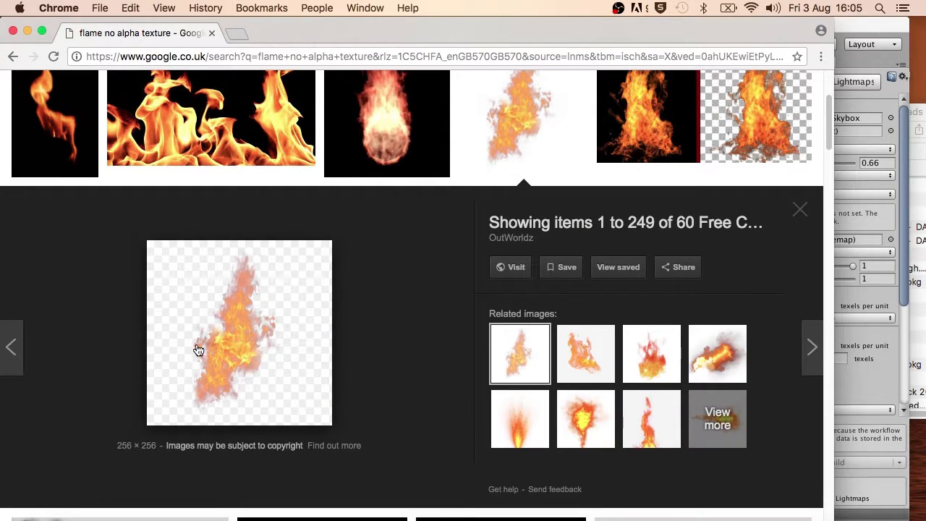
right_click(231, 333)
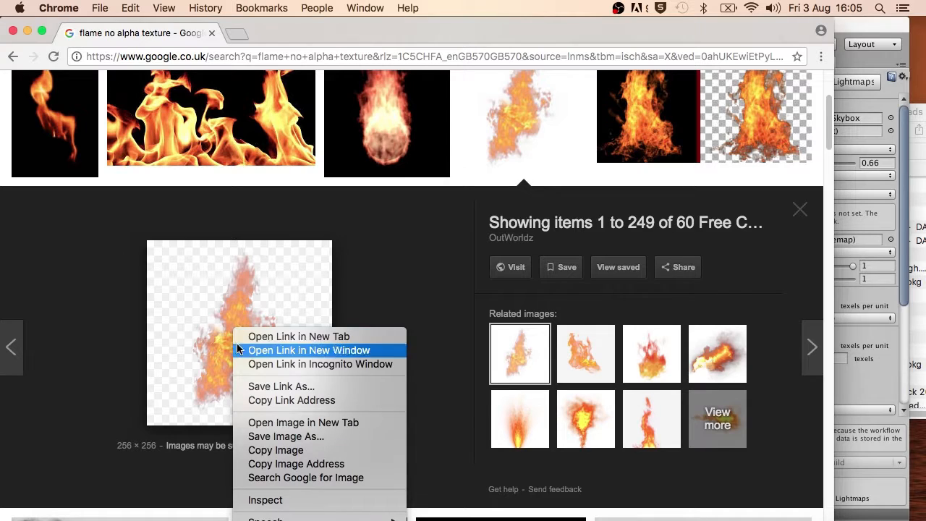
click(291, 437)
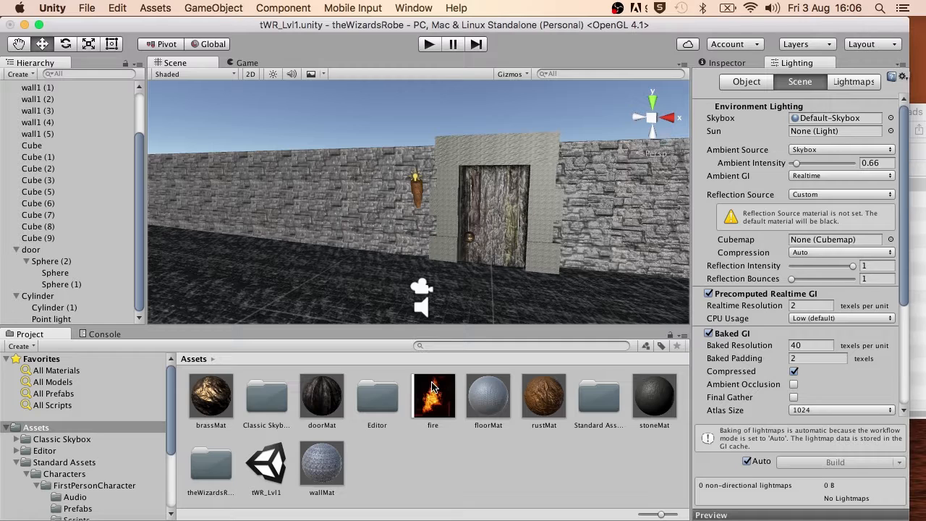
In Unity, set the fire image's Texture Type to Sprite (2D and UI) and apply the import settings
click(433, 391)
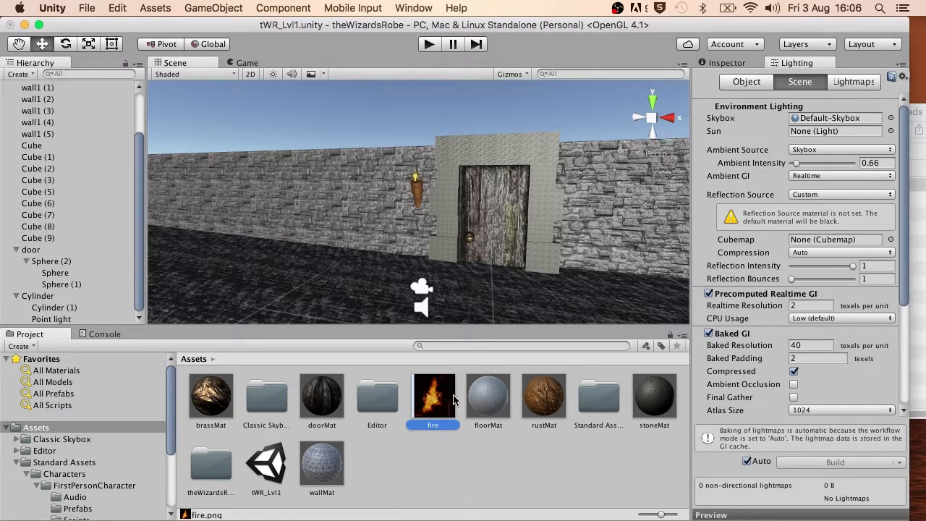
click(724, 63)
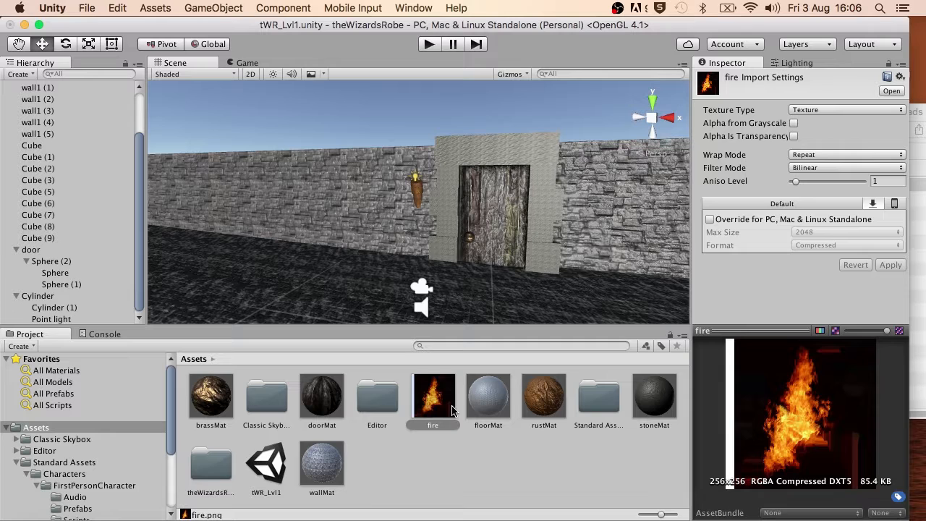
click(837, 111)
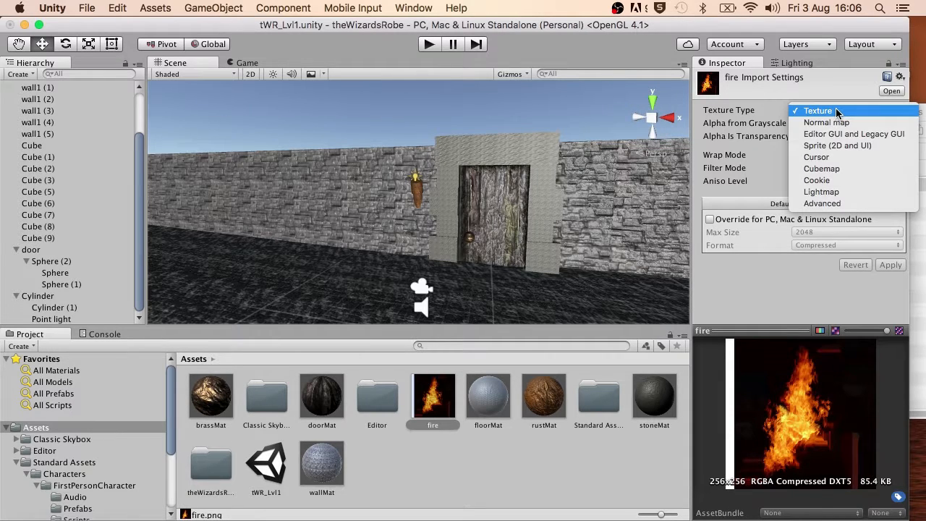
click(838, 147)
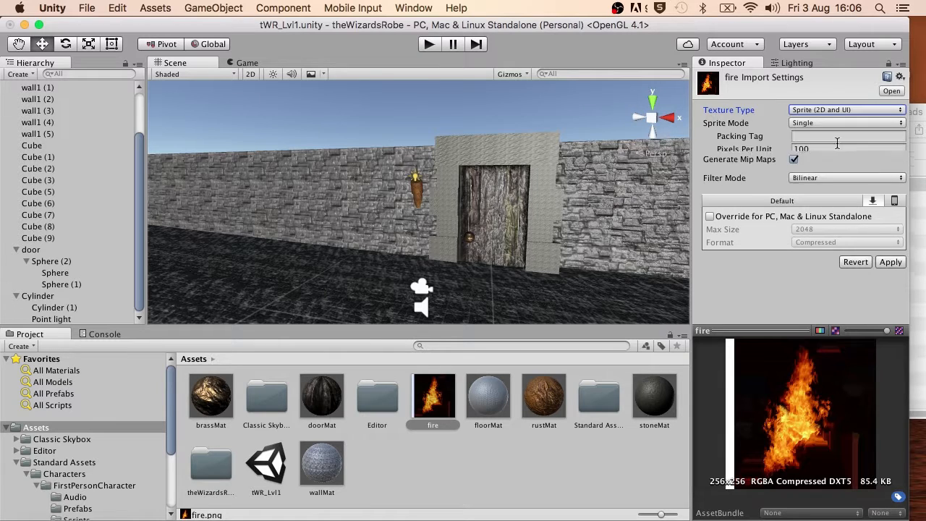
click(892, 297)
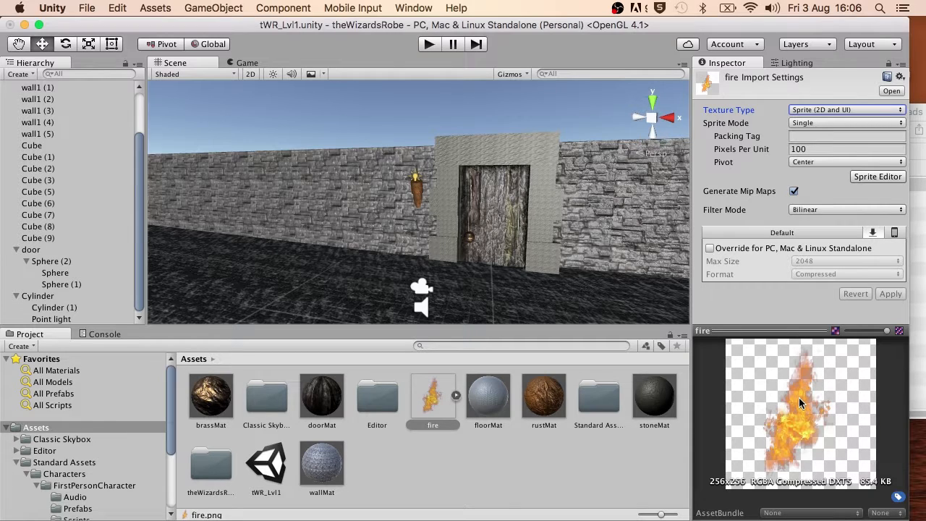
Add a Particle System to the scene, enlarge its settings area and enable Prewarm
click(222, 9)
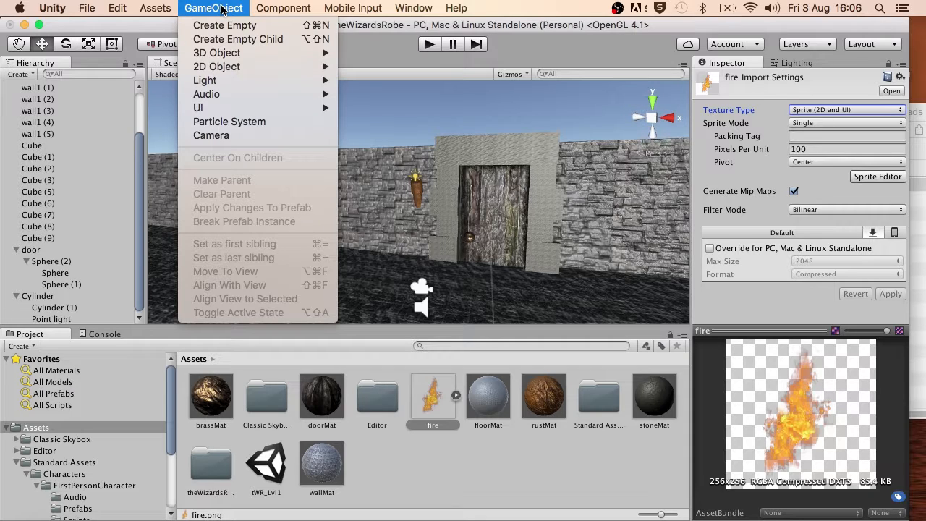
mouse_move(230, 54)
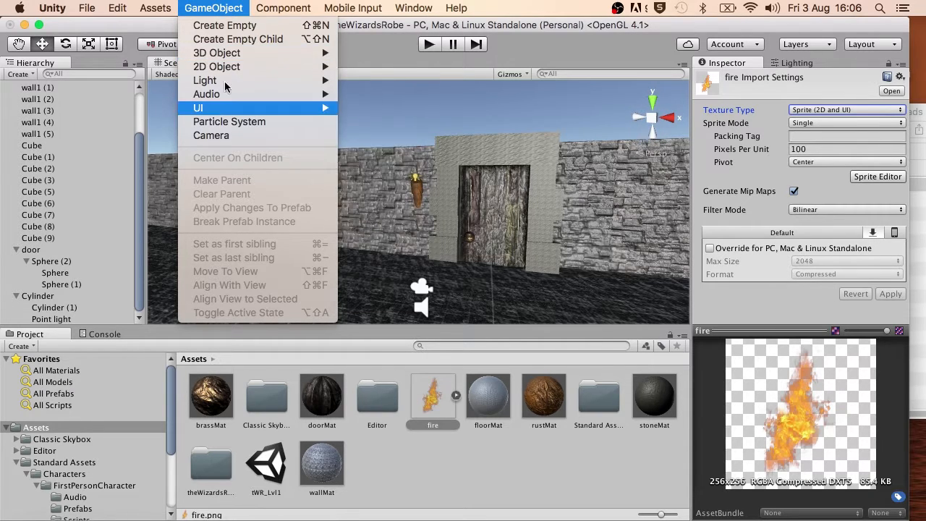
click(211, 124)
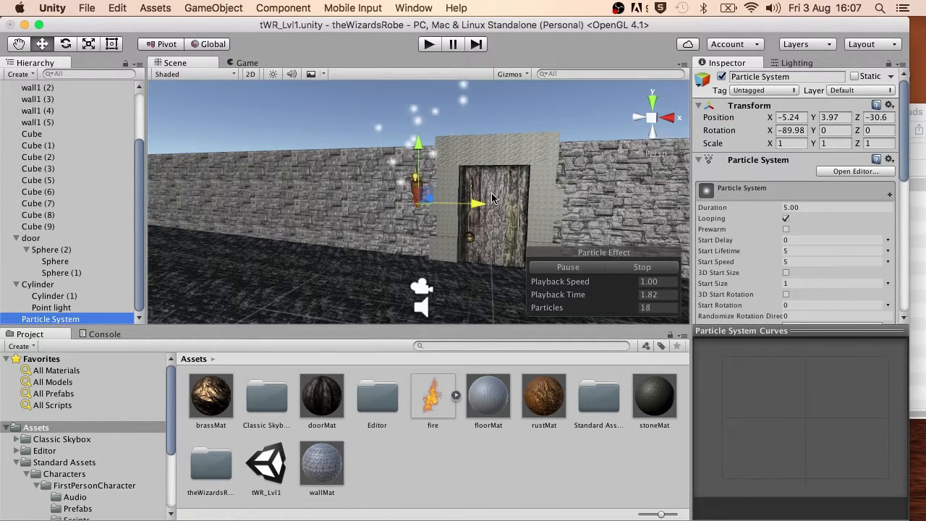
alt+drag(445, 202, 425, 197)
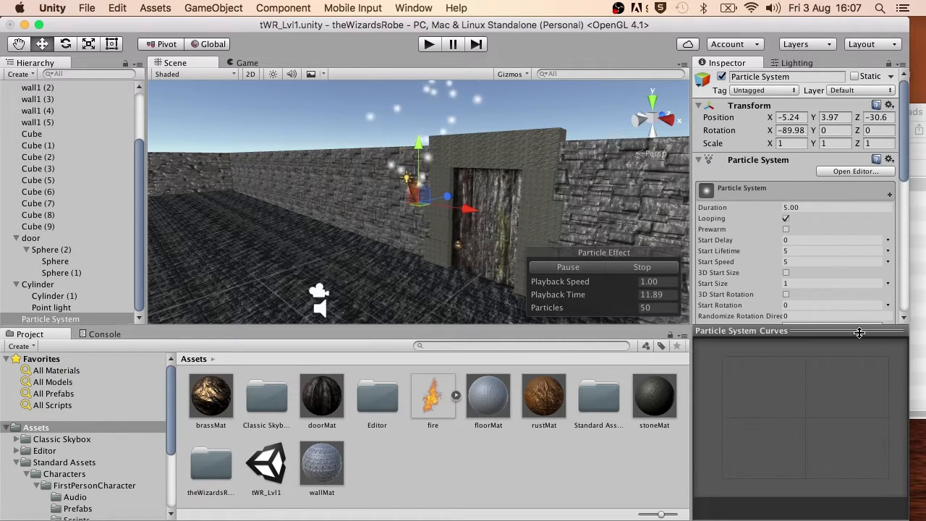
drag(861, 334, 869, 452)
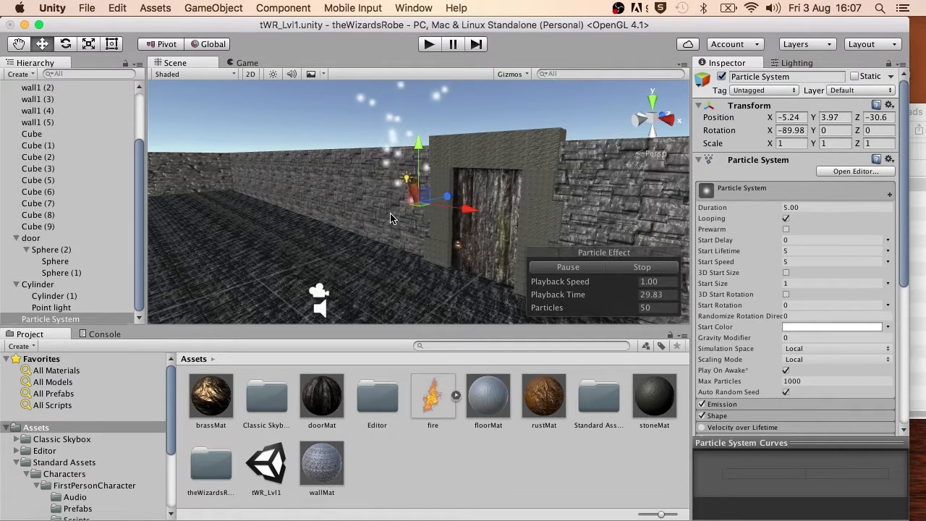
click(786, 230)
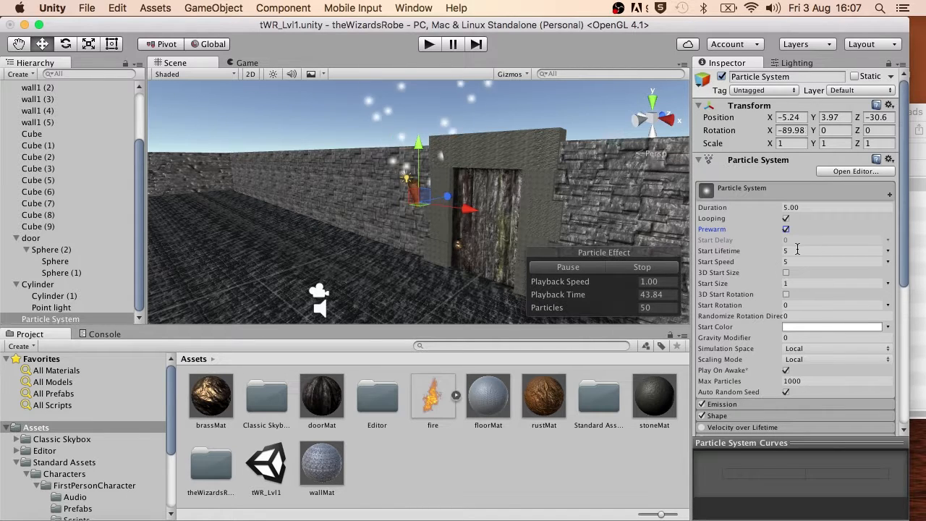
Try a Start Lifetime of 100 on the particle system and inspect the effect from a distance
click(738, 251)
text(10)
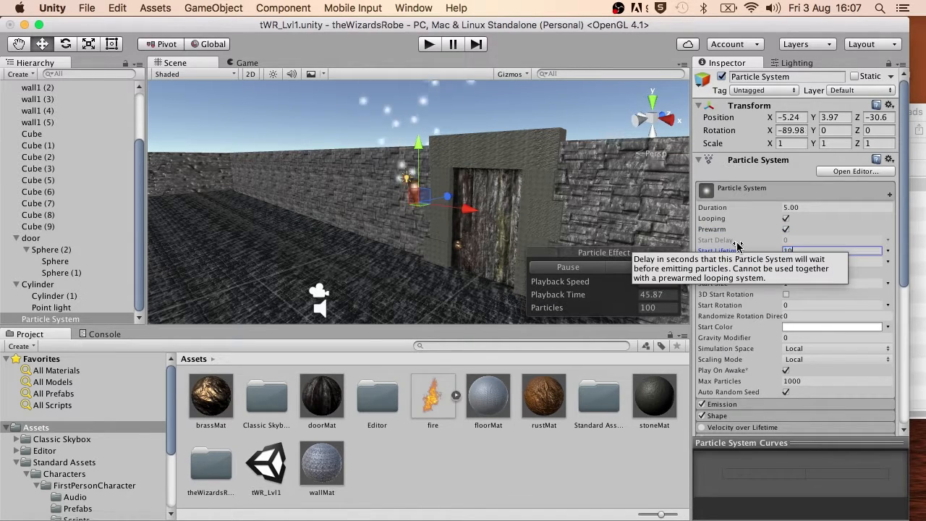
text(0)
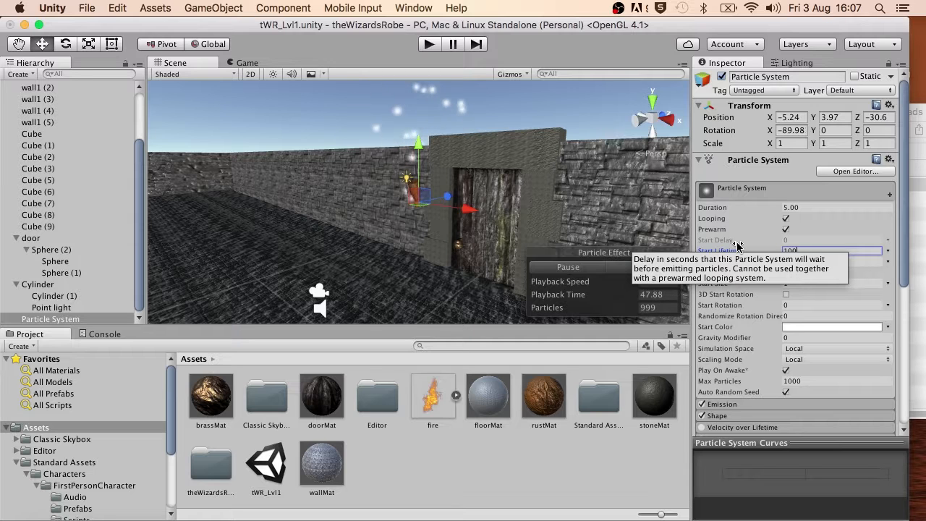
scroll(427, 181, down, 5)
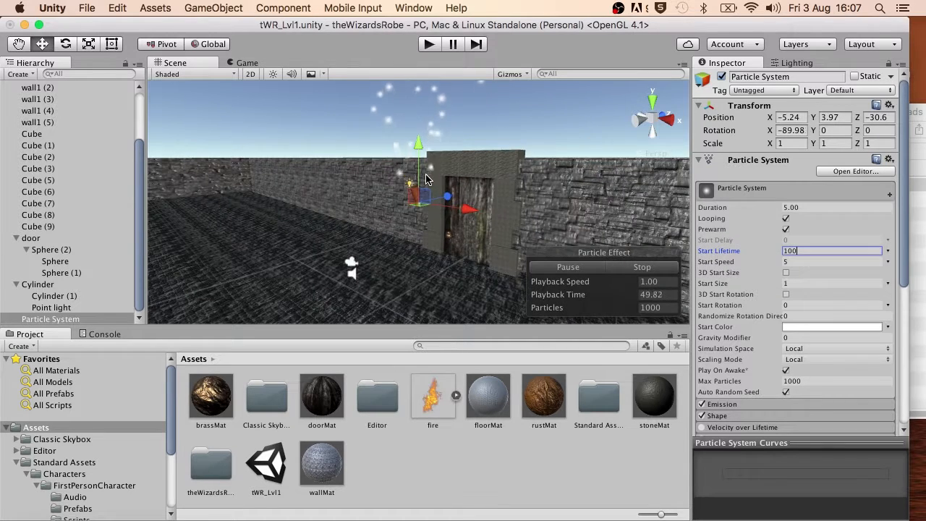
scroll(427, 180, down, 6)
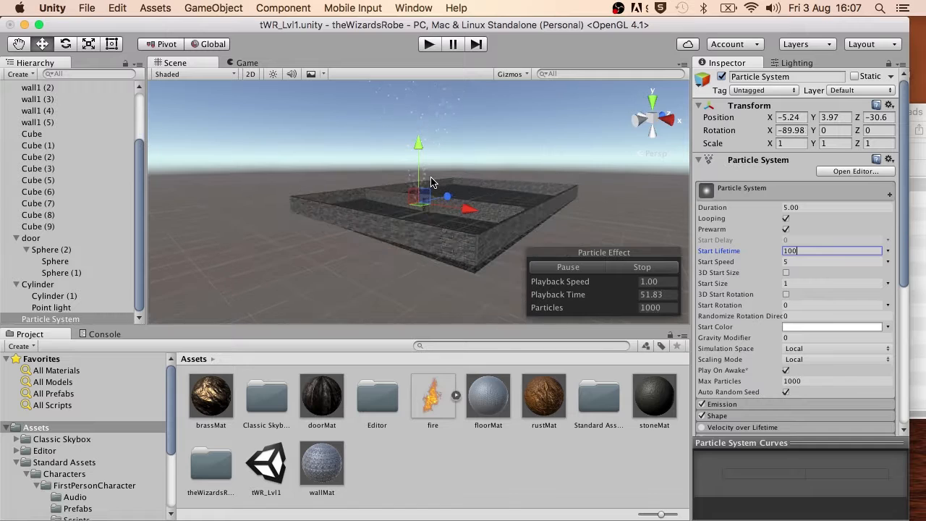
scroll(433, 120, down, 2)
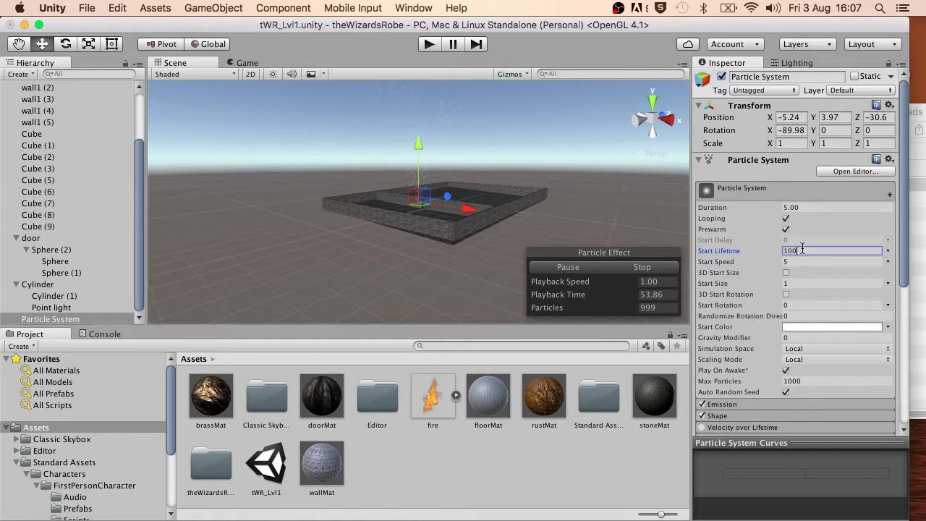
Set the particle system's Start Lifetime to 5
text(5)
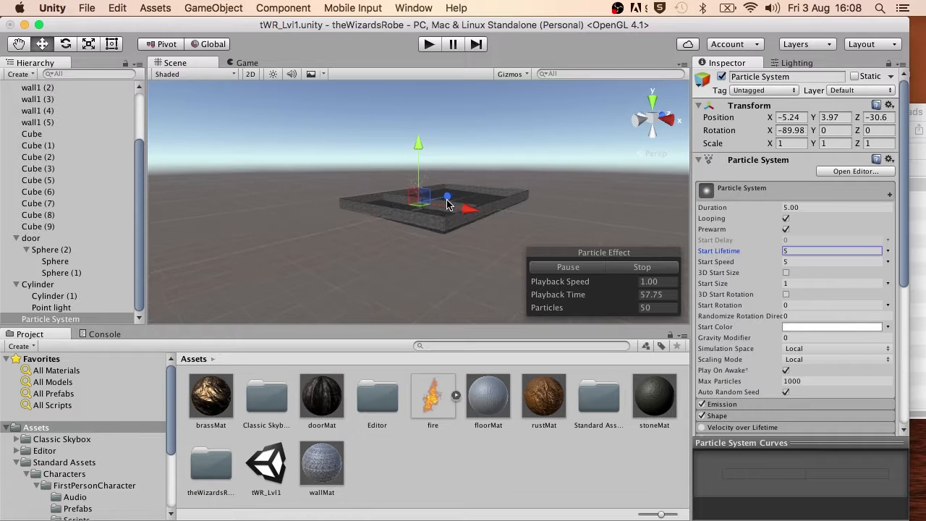
scroll(447, 205, up, 5)
scroll(447, 208, up, 3)
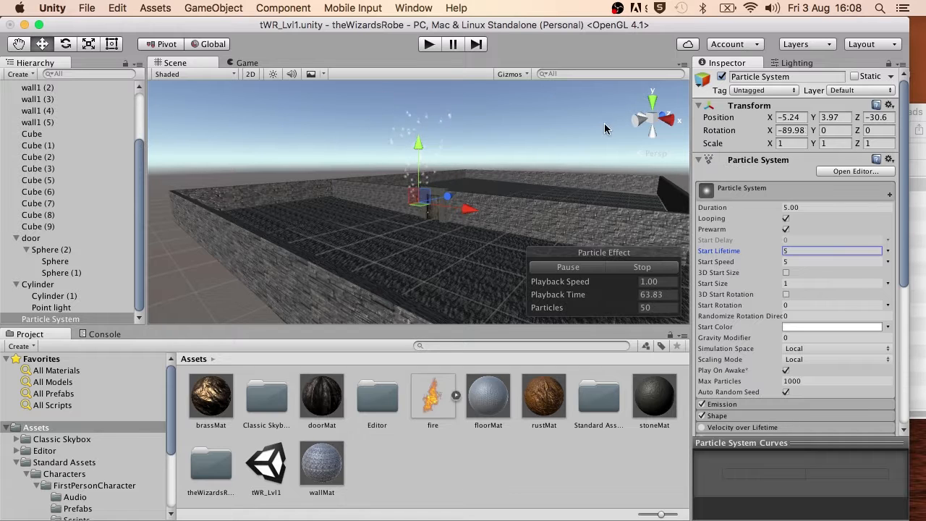
Try a Start Speed of 100 on the particle system and check how the particles behave
click(729, 261)
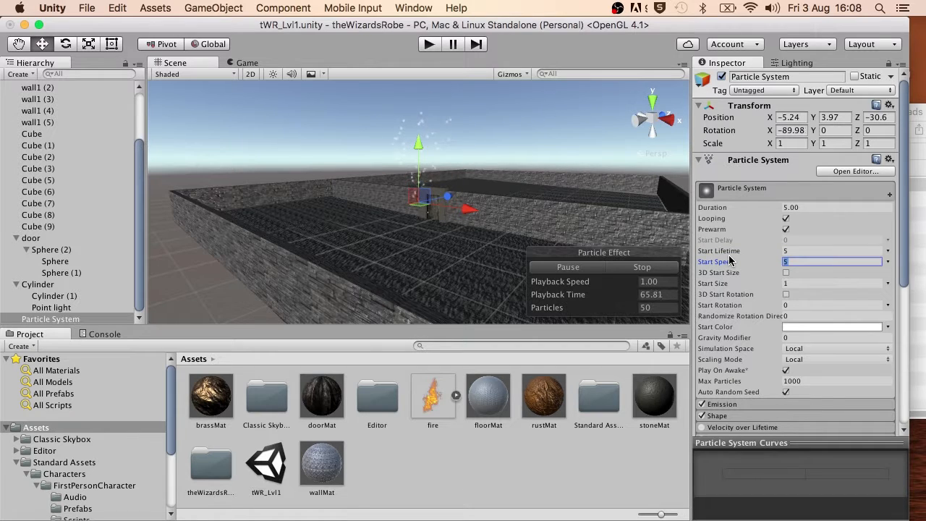
text(100)
scroll(440, 190, down, 5)
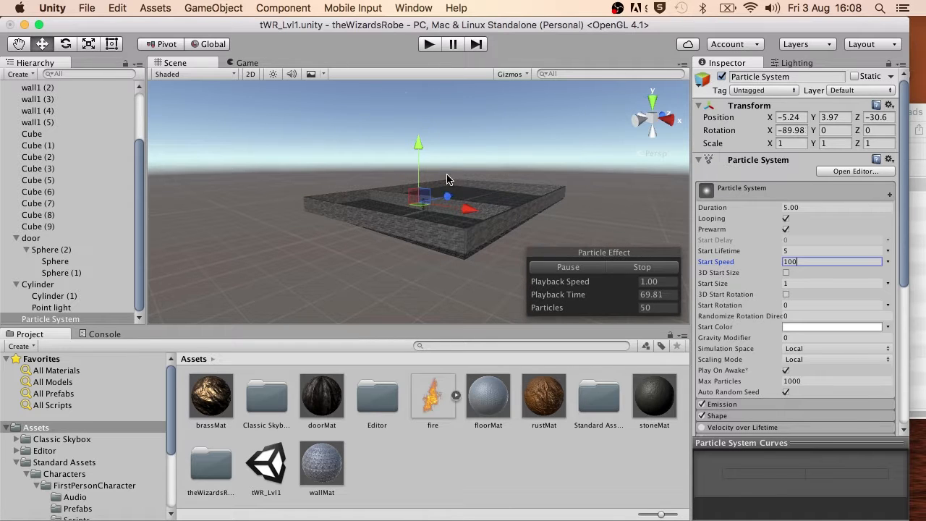
scroll(447, 179, up, 10)
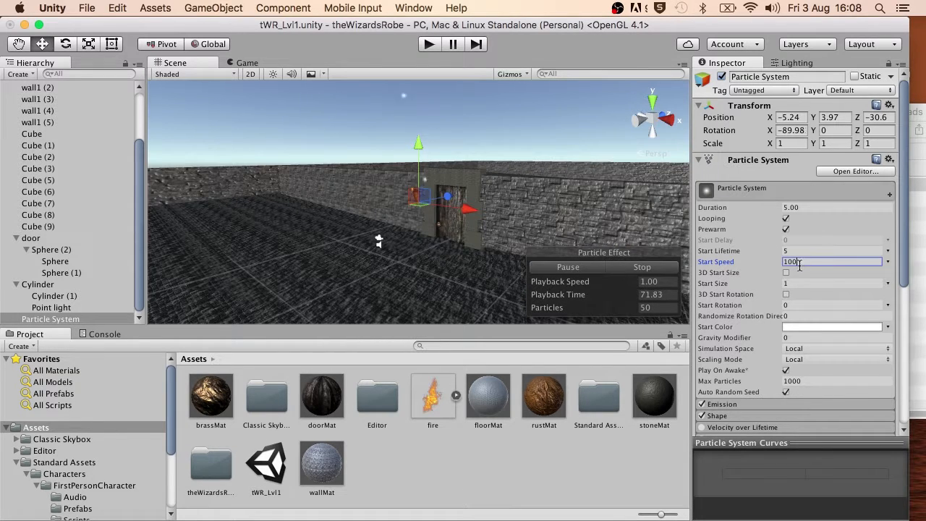
Set the particle system's Start Speed to 1
drag(803, 260, 744, 259)
text(1)
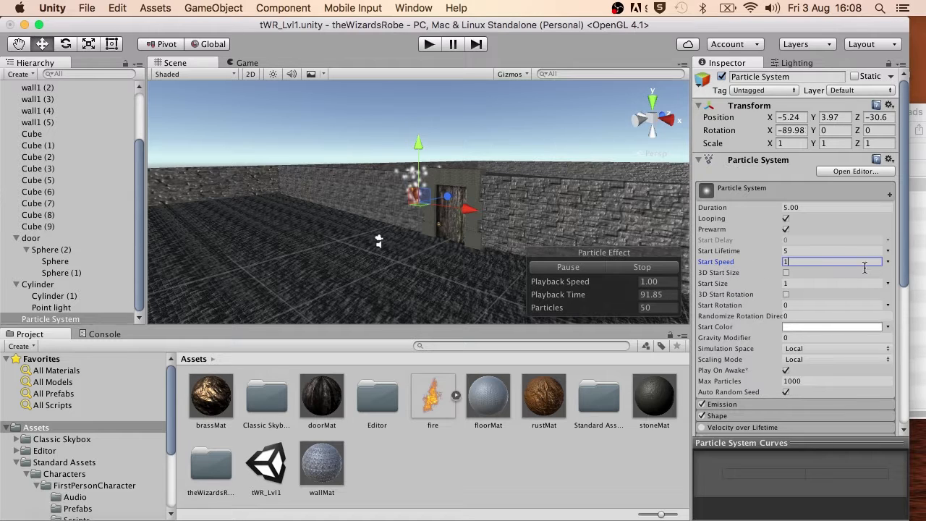
scroll(797, 349, down, 1)
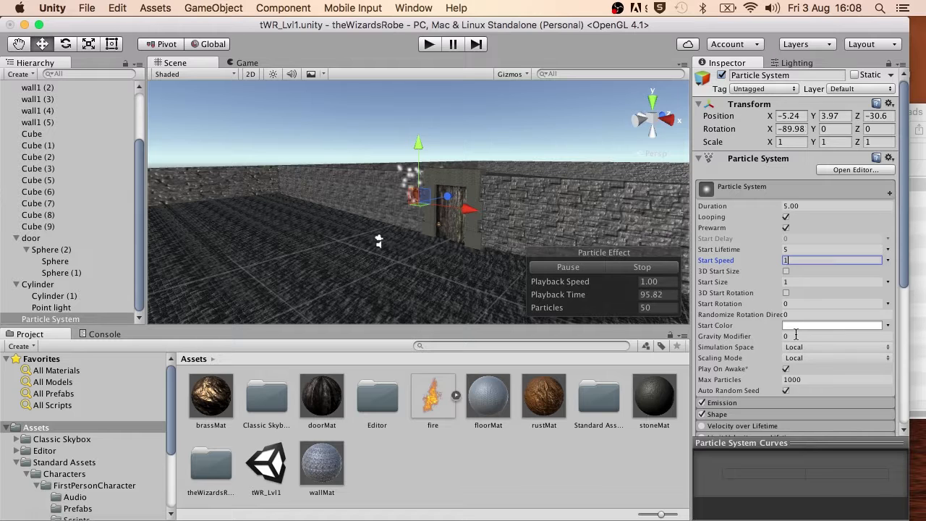
Try different Gravity Modifier values on the particle system, including -3 and 3, and settle on -0.05
click(796, 336)
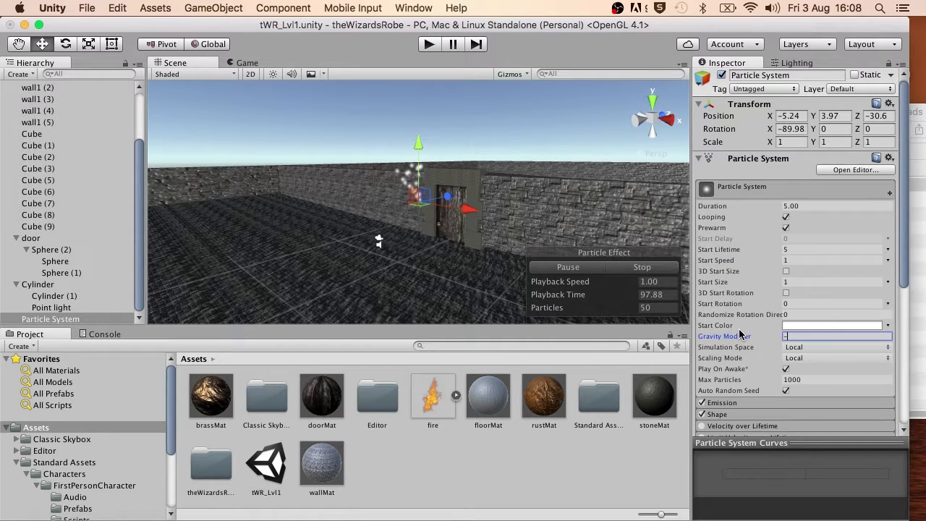
text(-3)
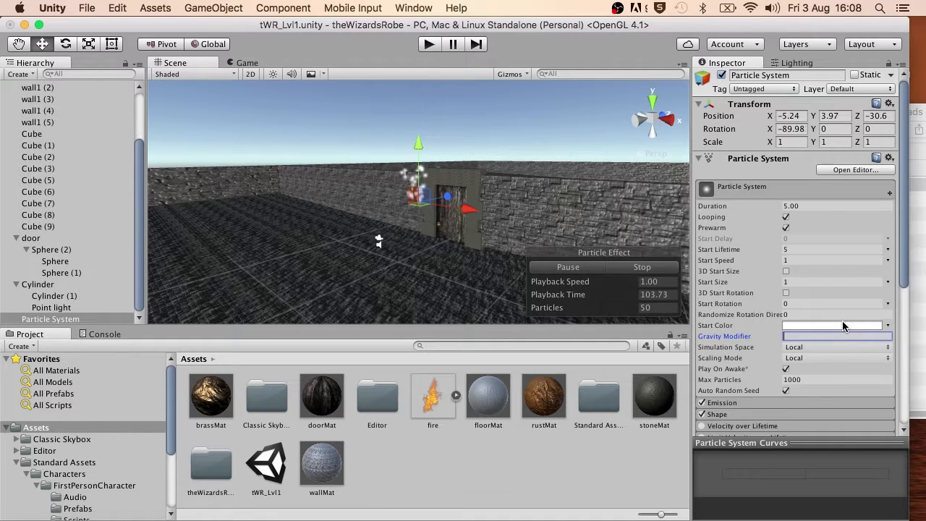
text(3)
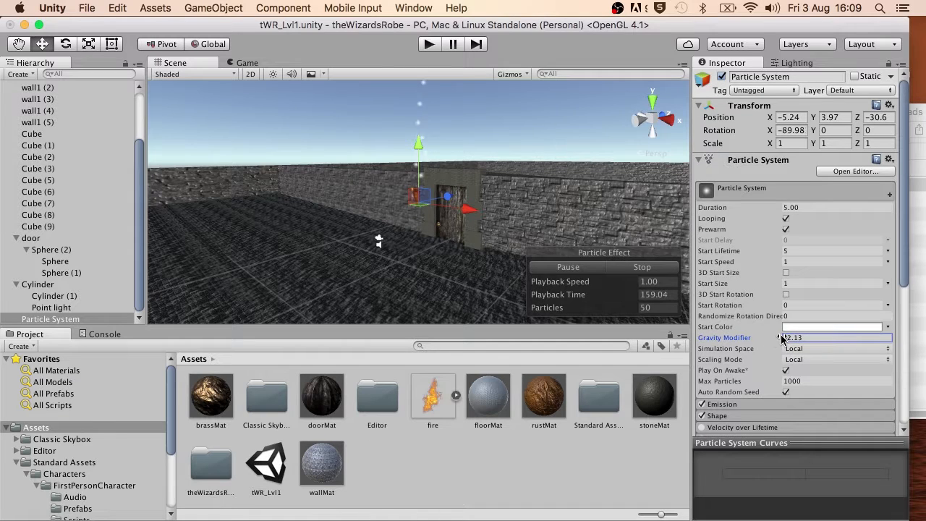
drag(788, 338, 780, 340)
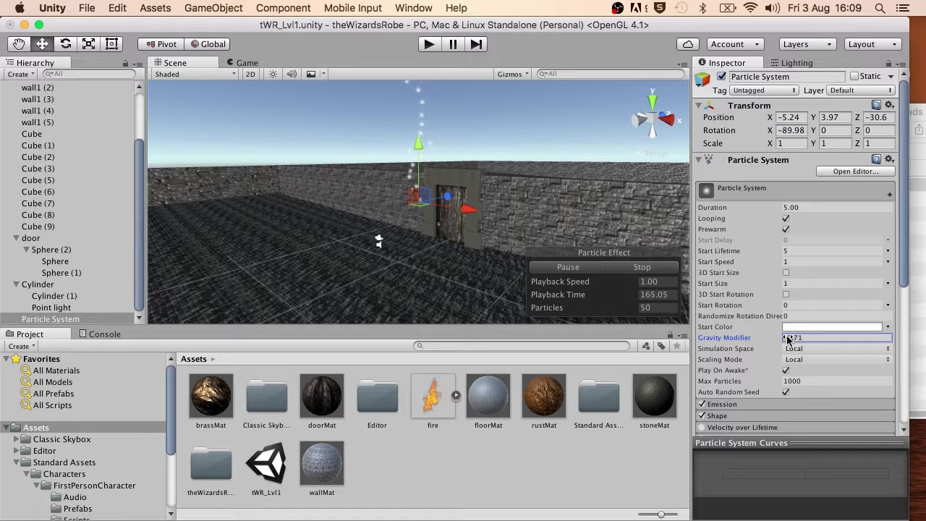
drag(788, 340, 797, 338)
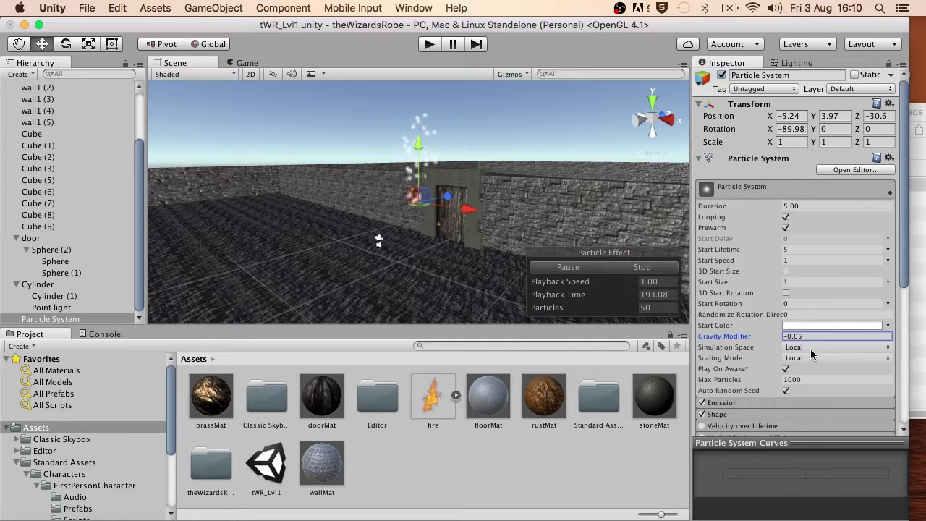
Set the particle system's Simulation Space to World and keep its Scaling Mode at Local
scroll(809, 353, down, 3)
click(811, 302)
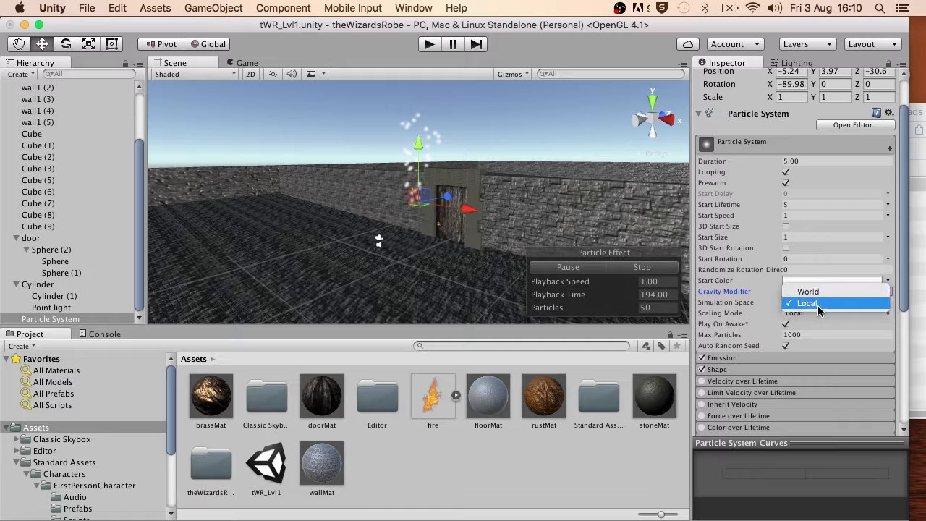
click(809, 293)
click(810, 313)
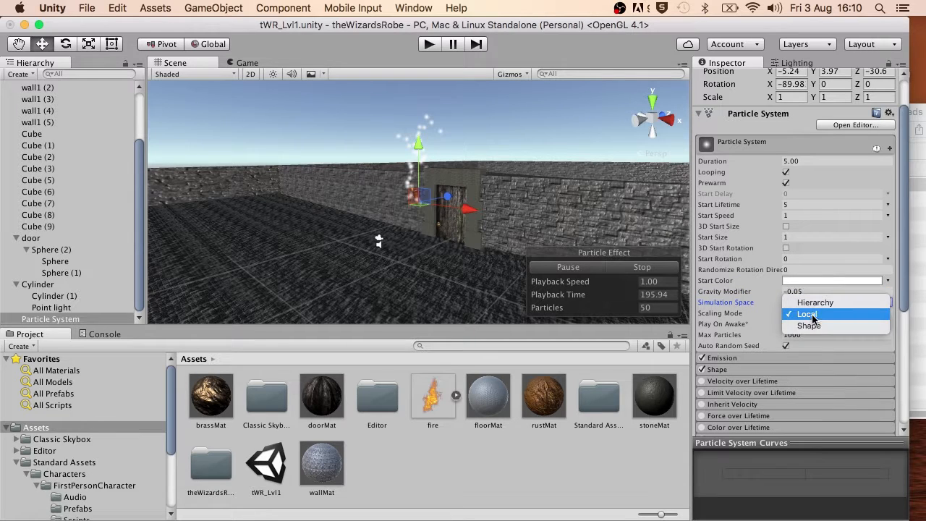
click(809, 315)
click(840, 313)
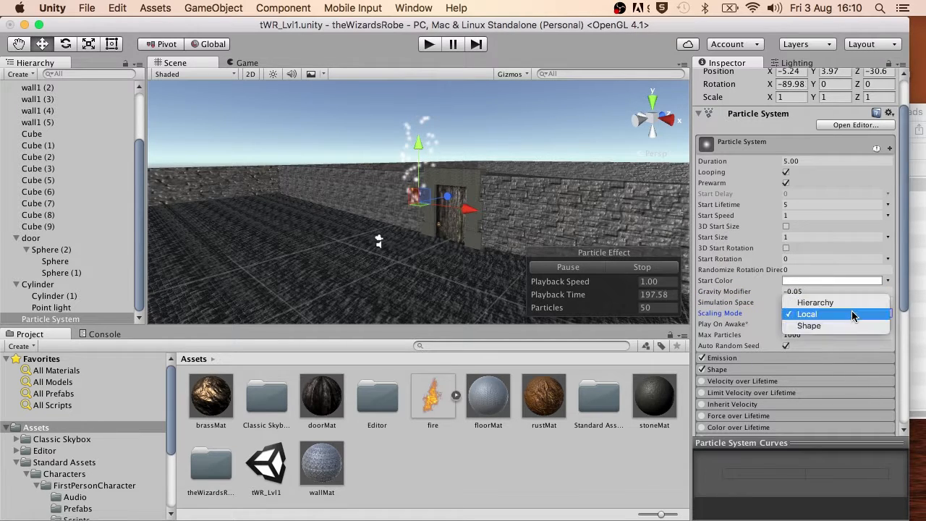
click(790, 313)
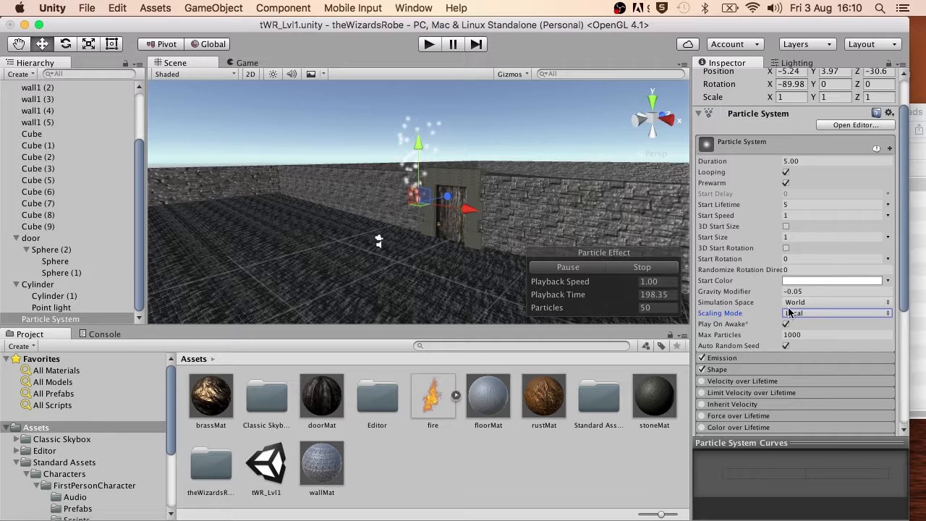
Switch the particle system's Simulation Space to Local and back to World
click(813, 305)
click(813, 314)
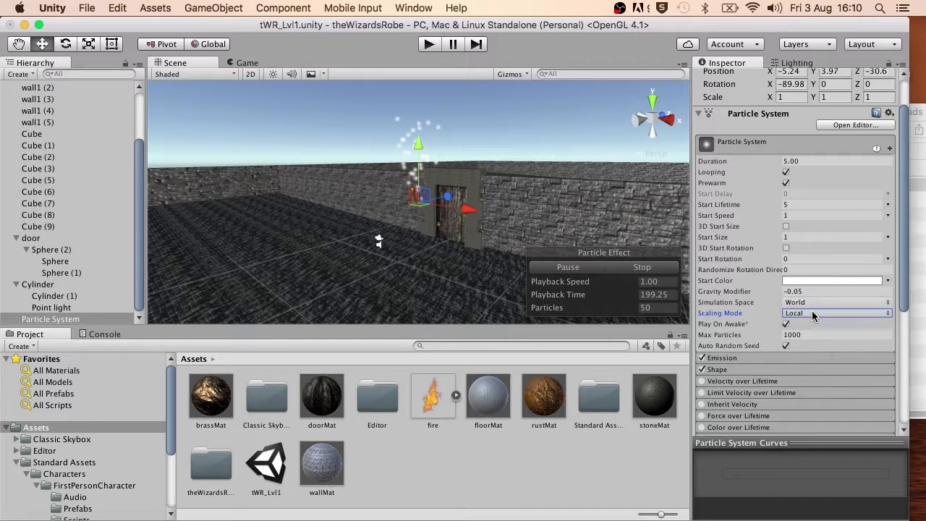
click(808, 301)
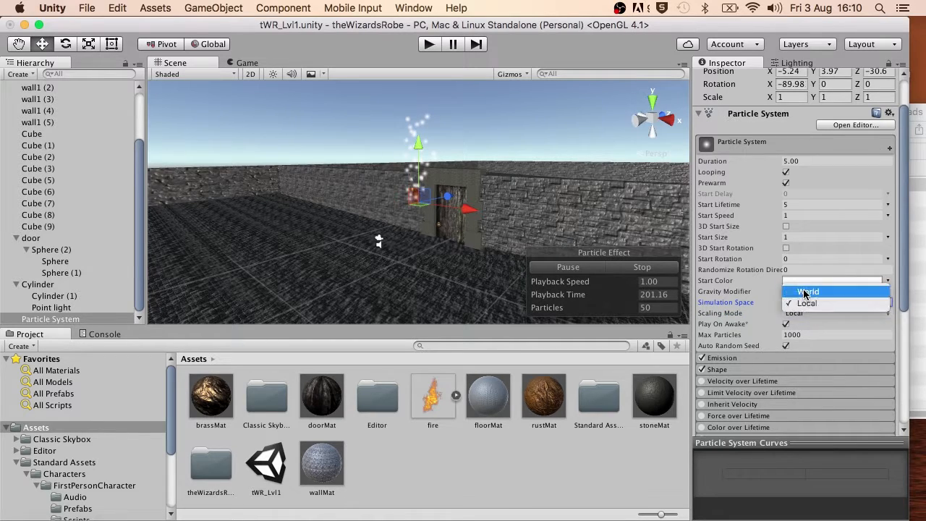
click(774, 268)
Try turning off Auto Random Seed on the particle system, and turn it back on
scroll(780, 306, down, 3)
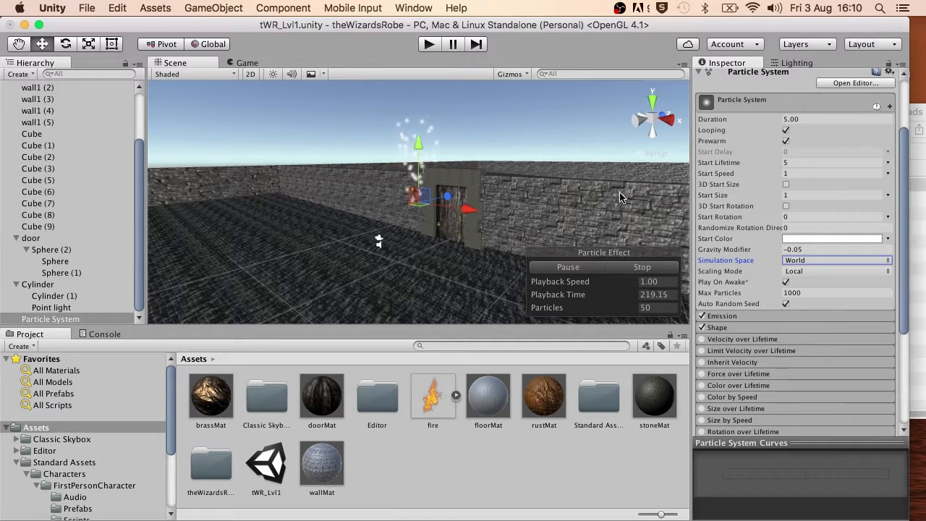
click(787, 304)
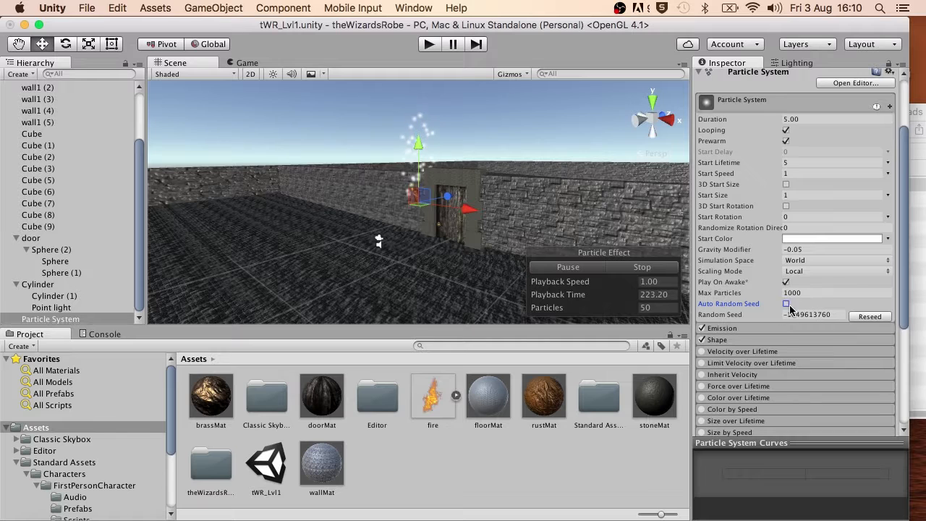
click(786, 304)
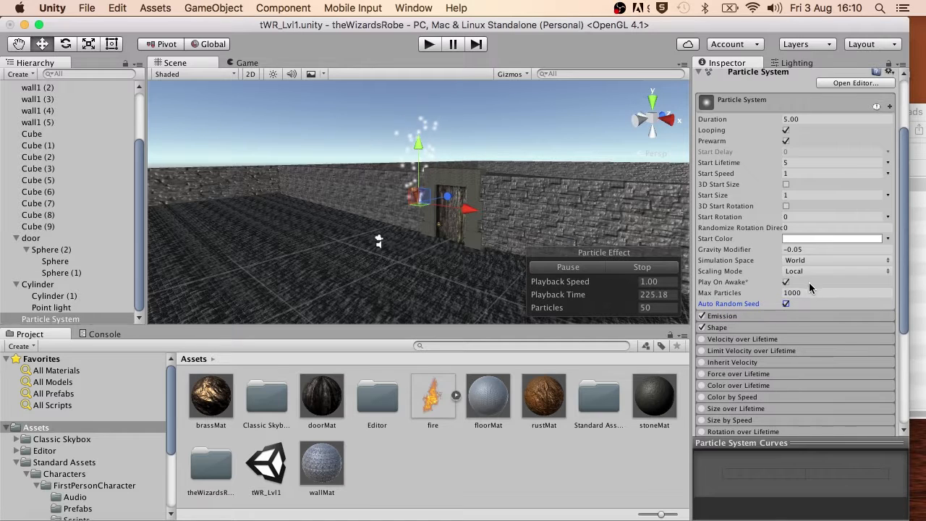
Try an Emission Rate of 100 on the particle system and return it to 10
scroll(810, 288, down, 3)
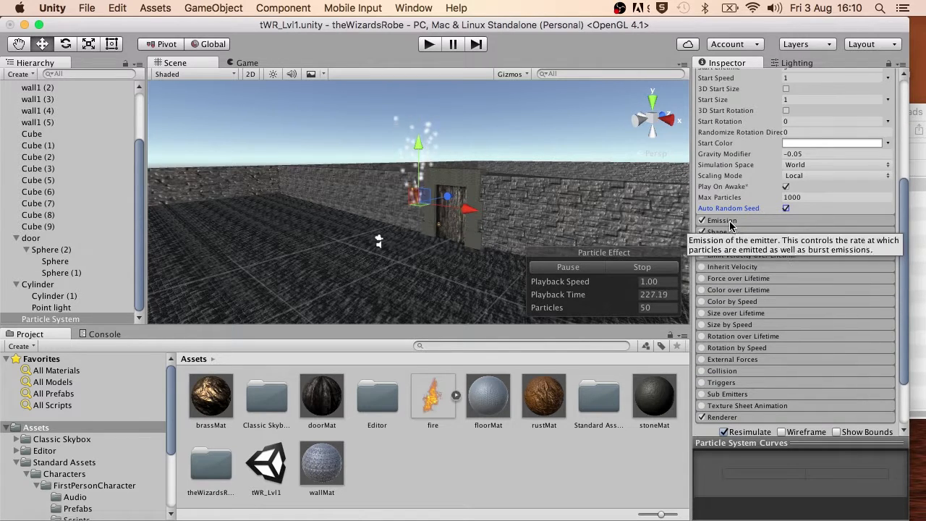
click(724, 220)
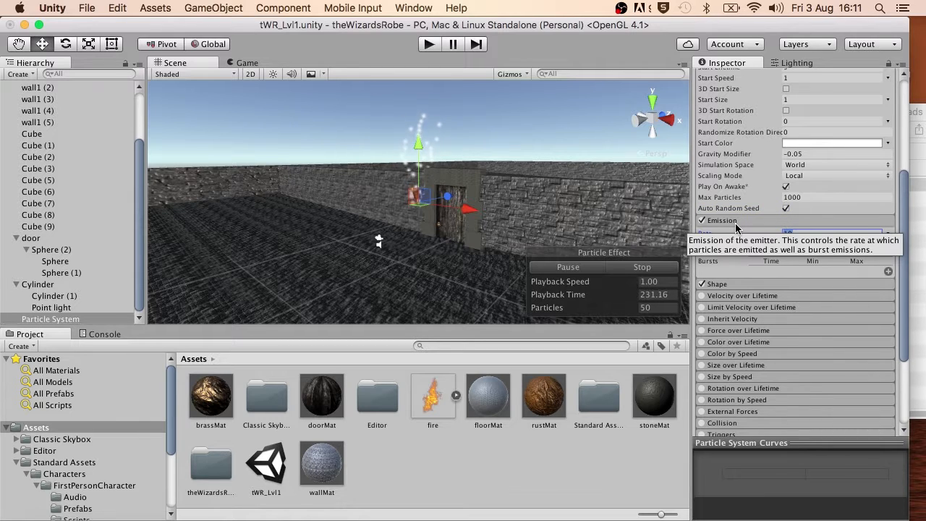
text(100)
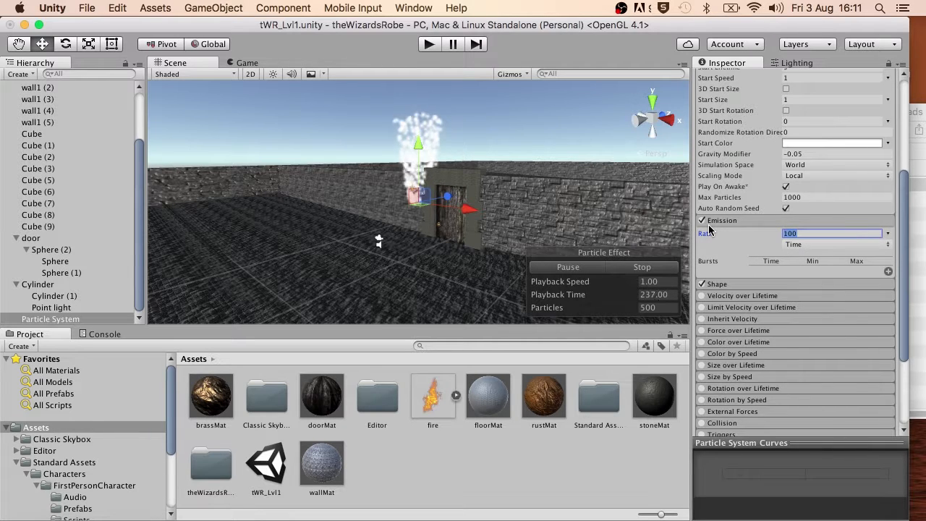
key(BackSpace)
key(BackSpace)
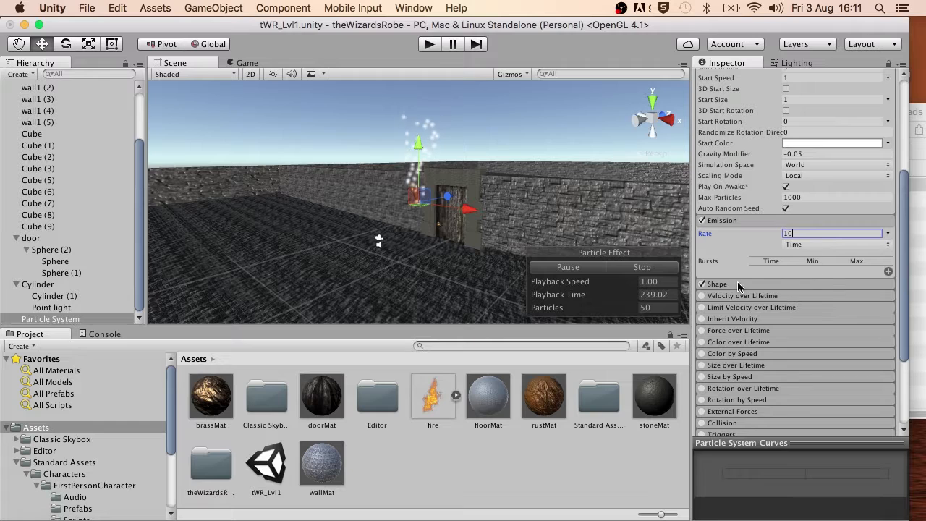
Widen the particle emitter's cone to an Angle of about 54 and reduce Start Speed to about 0.85, keeping the Cone shape
click(733, 295)
click(742, 285)
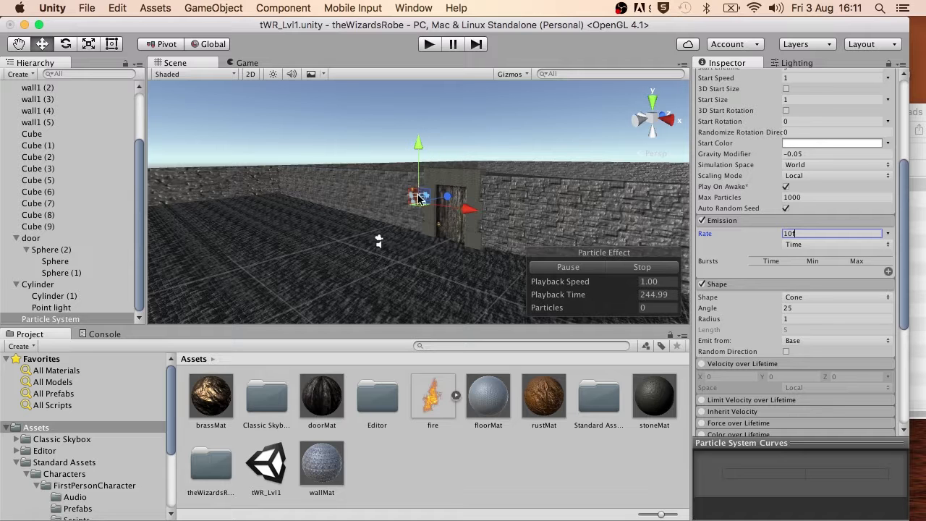
scroll(416, 194, up, 5)
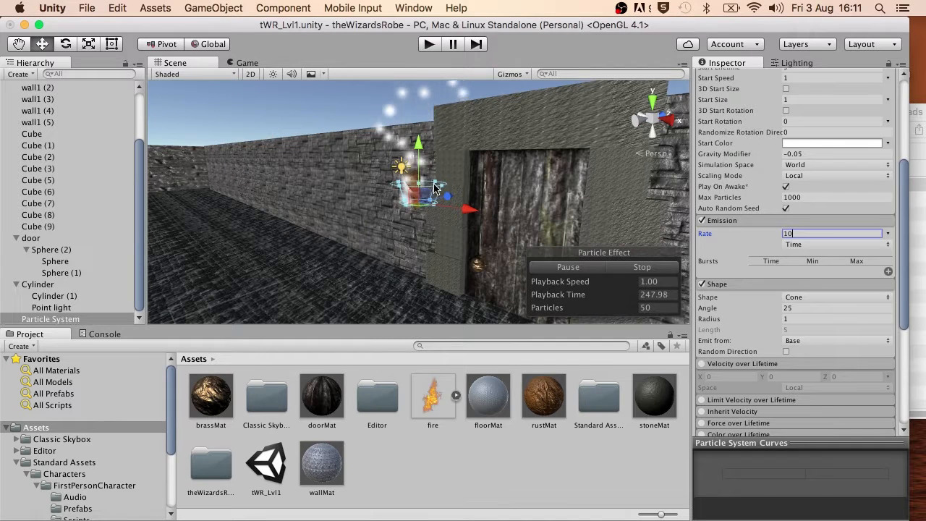
mouse_move(434, 188)
mouse_down()
mouse_move(491, 174)
mouse_move(419, 188)
mouse_move(429, 138)
mouse_move(431, 189)
mouse_up()
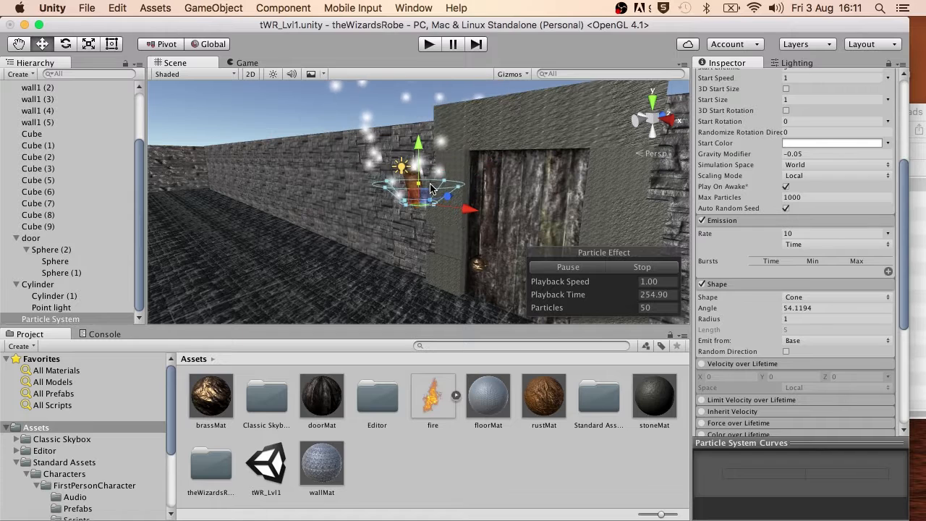
click(823, 299)
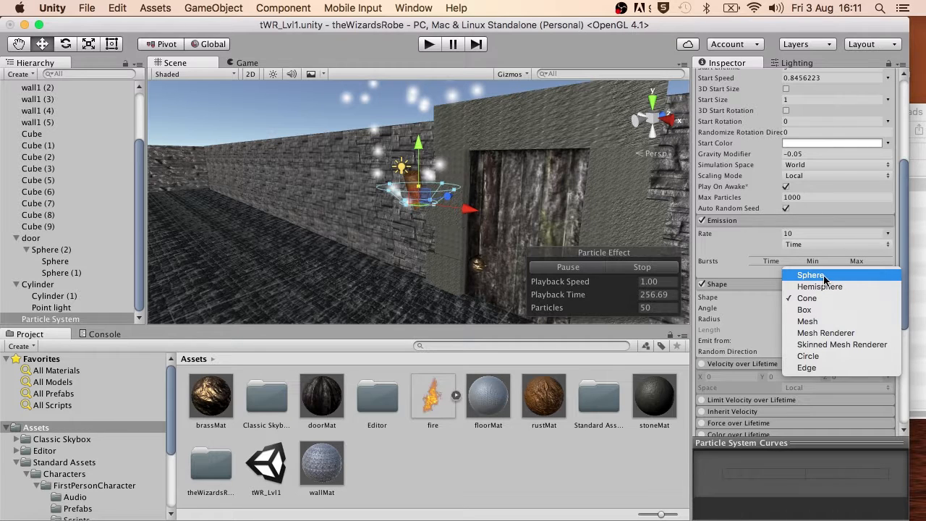
click(807, 299)
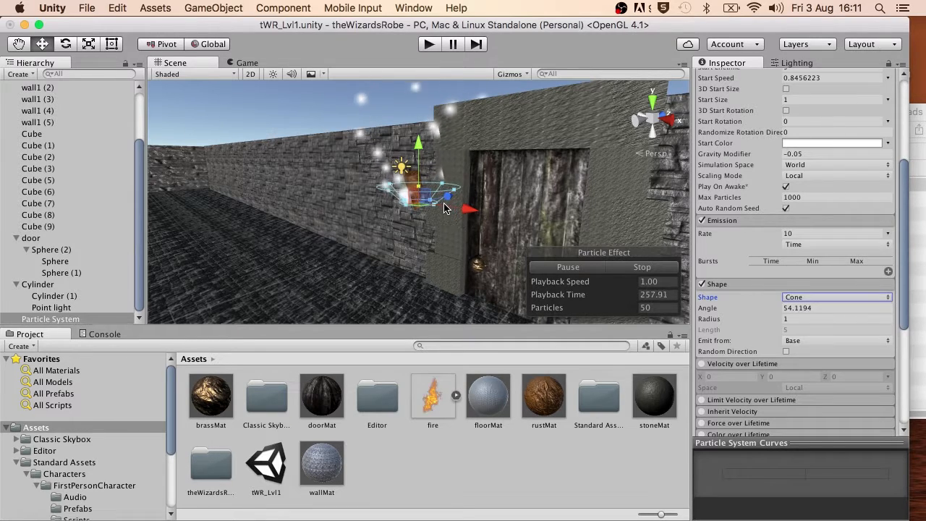
Collapse the Velocity over Lifetime settings and expand the particle system's Renderer settings
scroll(798, 307, down, 3)
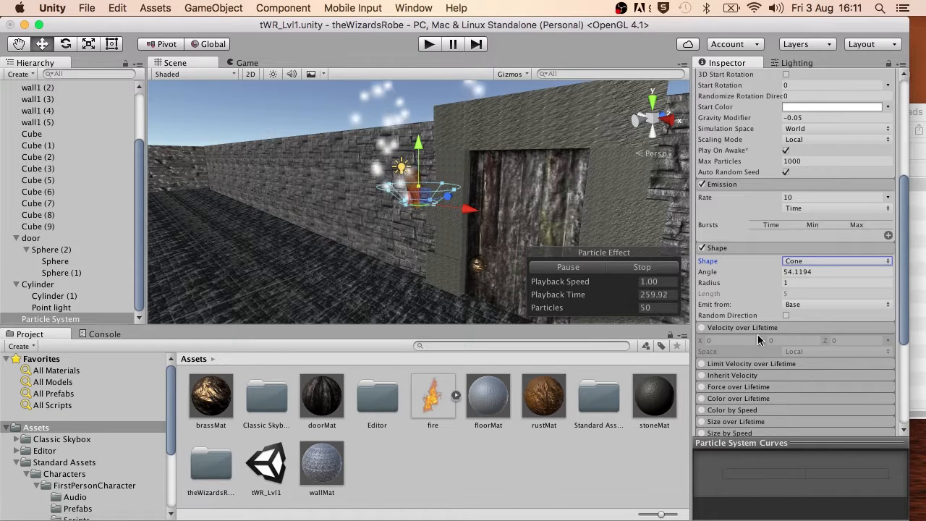
click(764, 326)
scroll(761, 329, down, 1)
scroll(761, 329, down, 5)
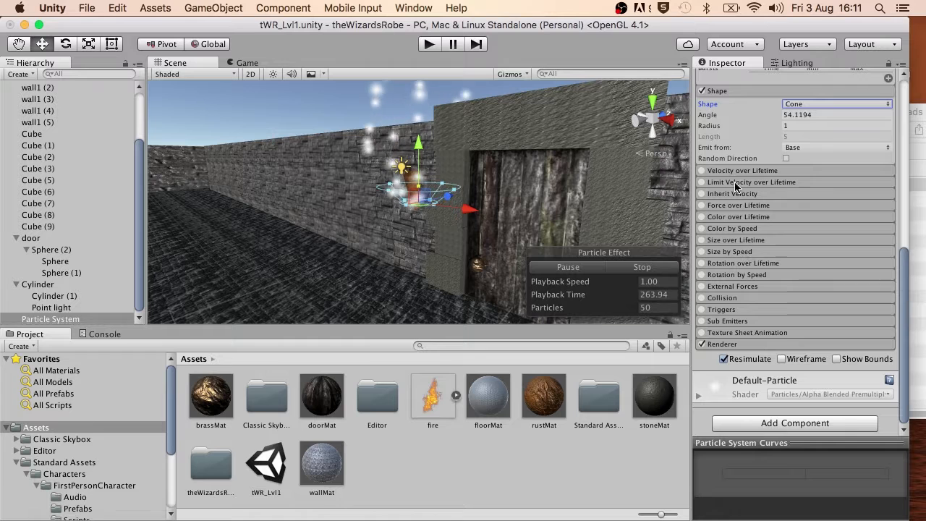
click(756, 343)
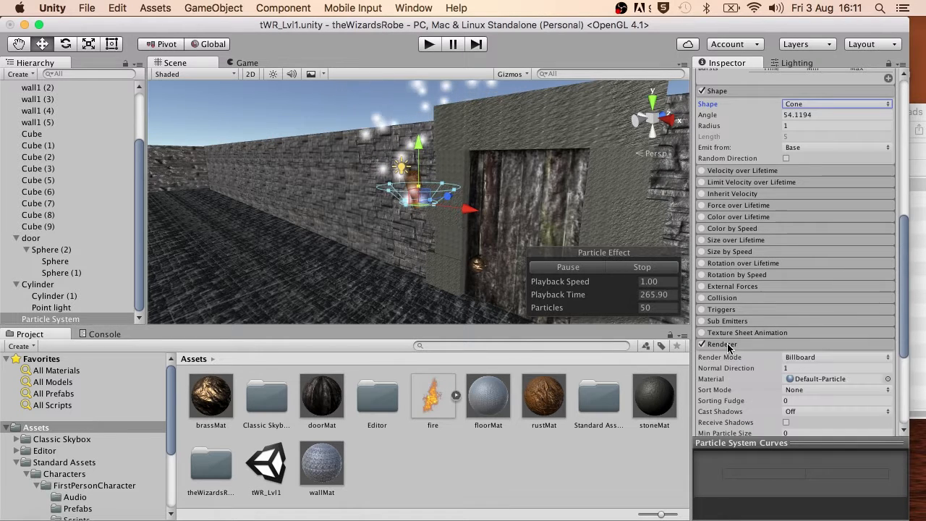
scroll(756, 333, down, 4)
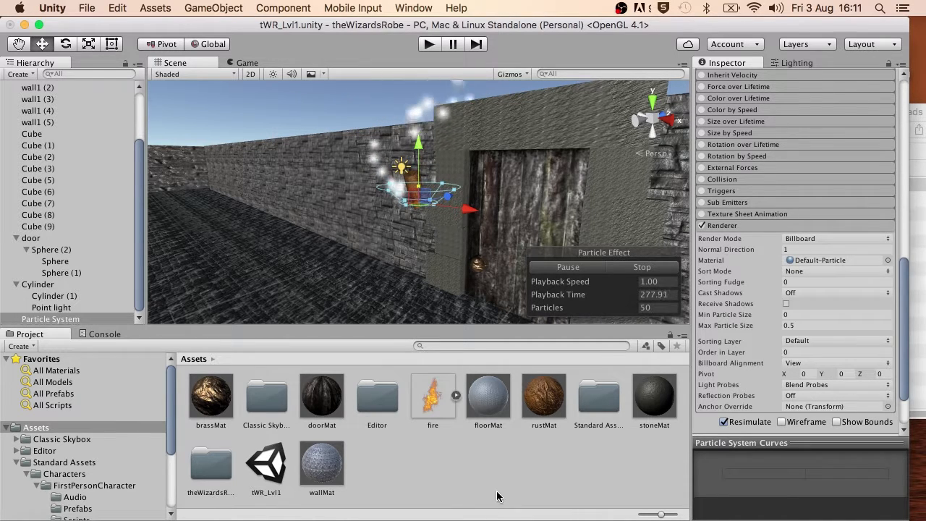
Create a new material in the Assets folder and name it fireMat
right_click(515, 469)
mouse_move(658, 282)
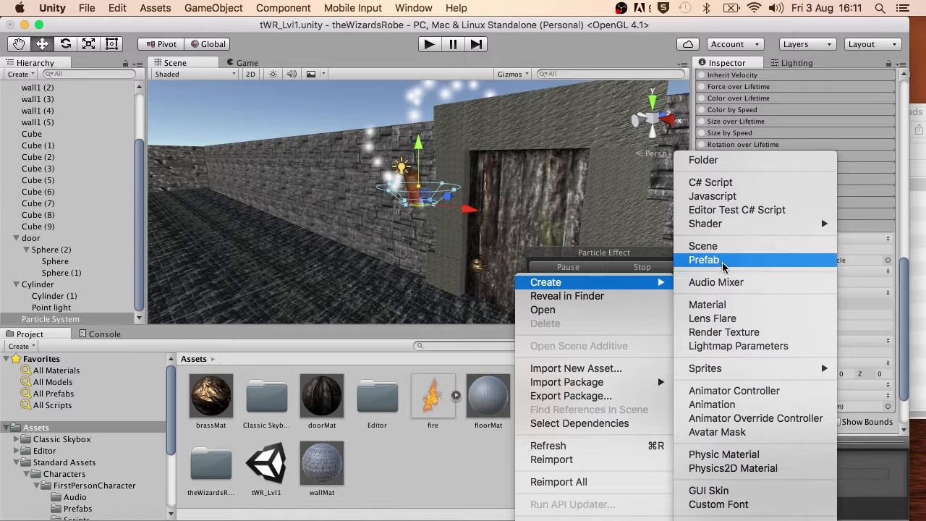
click(716, 304)
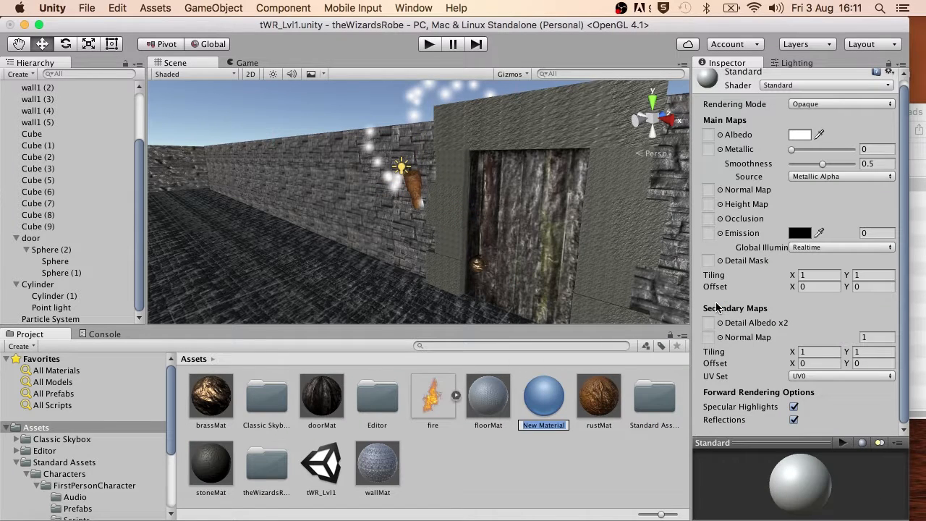
text(fire)
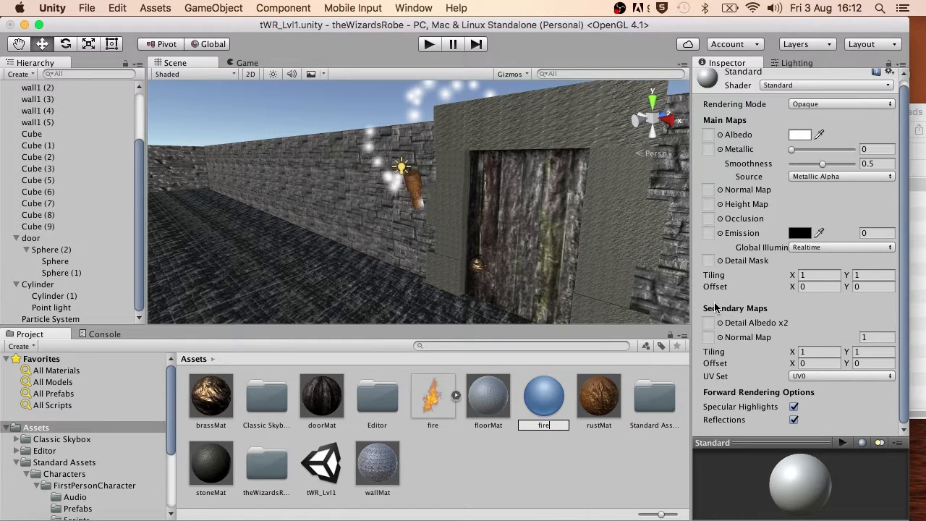
key(Return)
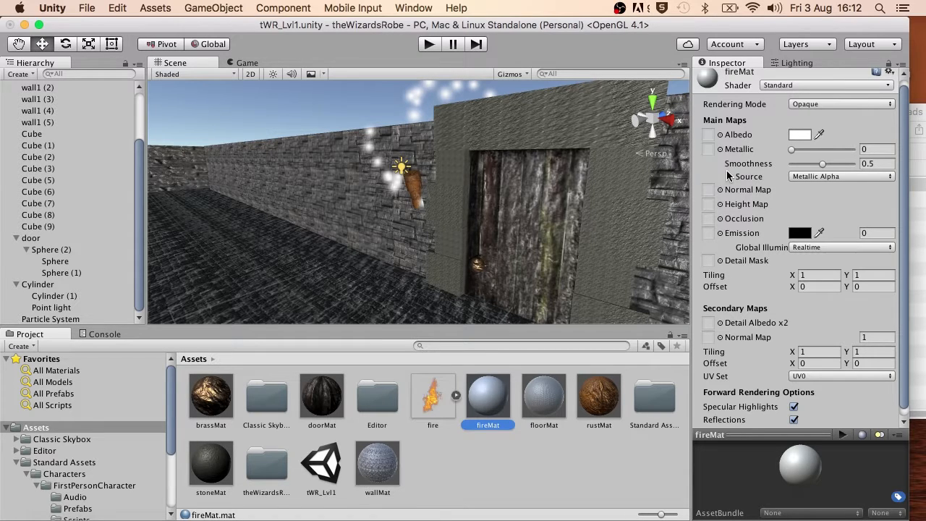
Set fireMat's shader to Particles/Additive and assign the fire image as its Particle Texture
click(807, 86)
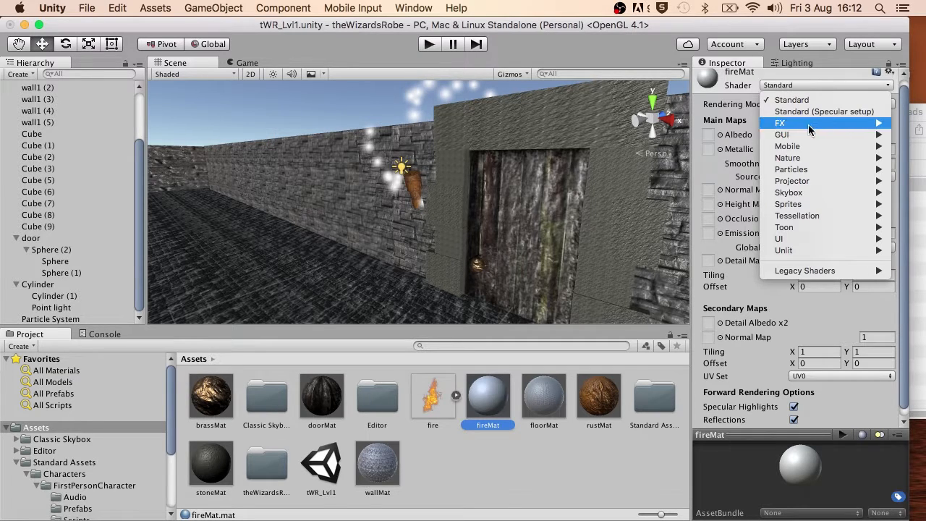
mouse_move(803, 170)
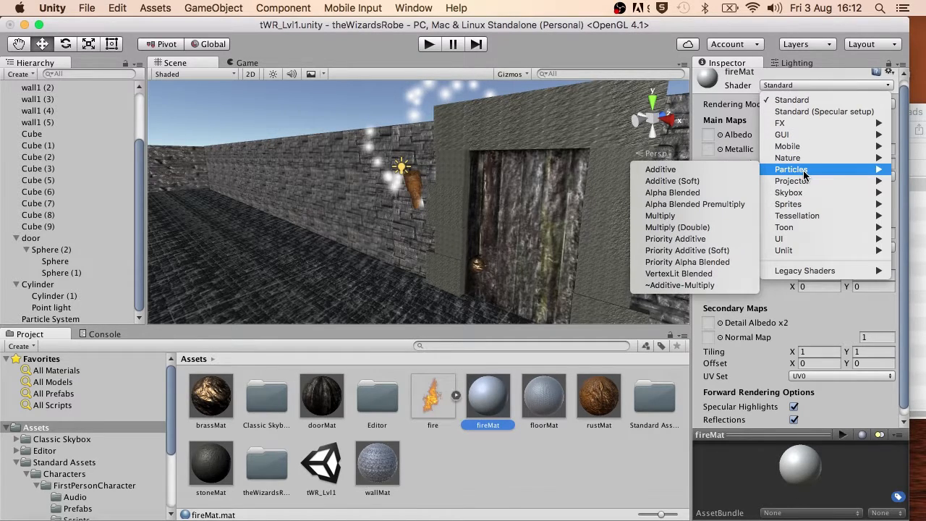
click(660, 171)
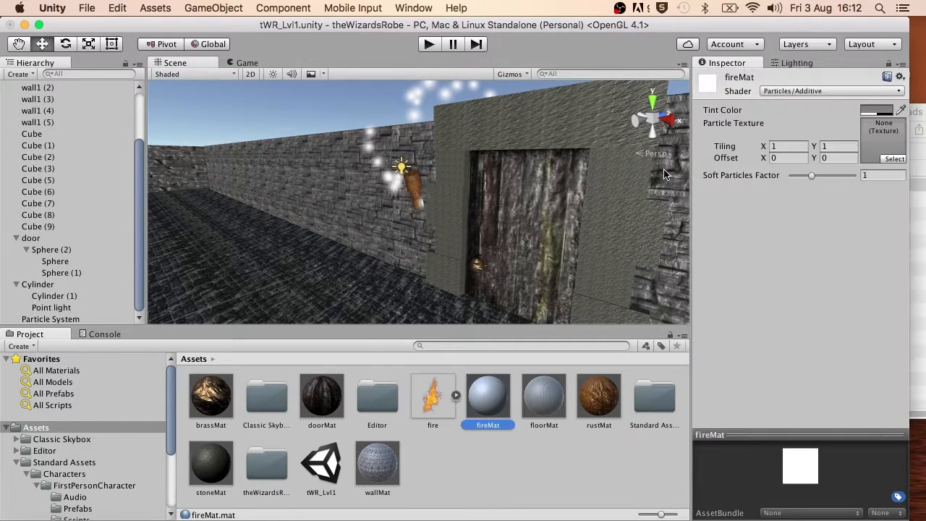
click(434, 395)
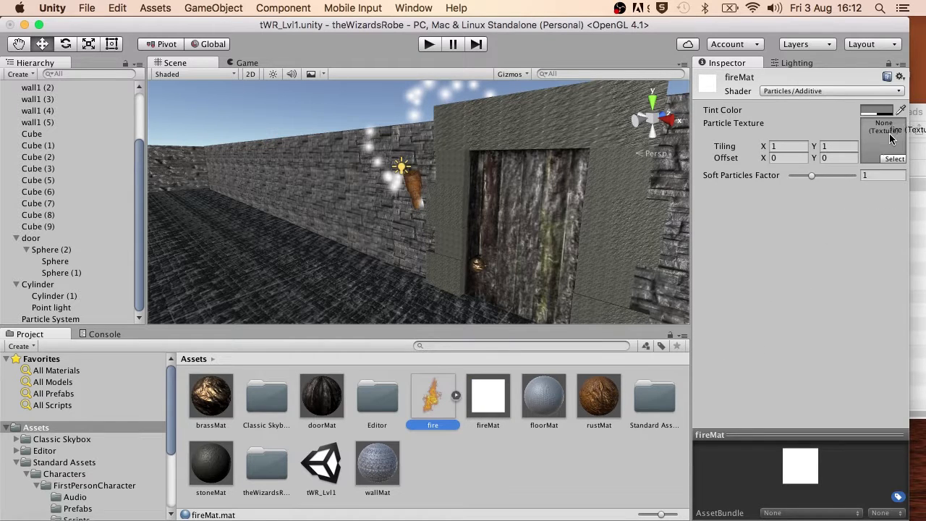
drag(892, 138, 890, 140)
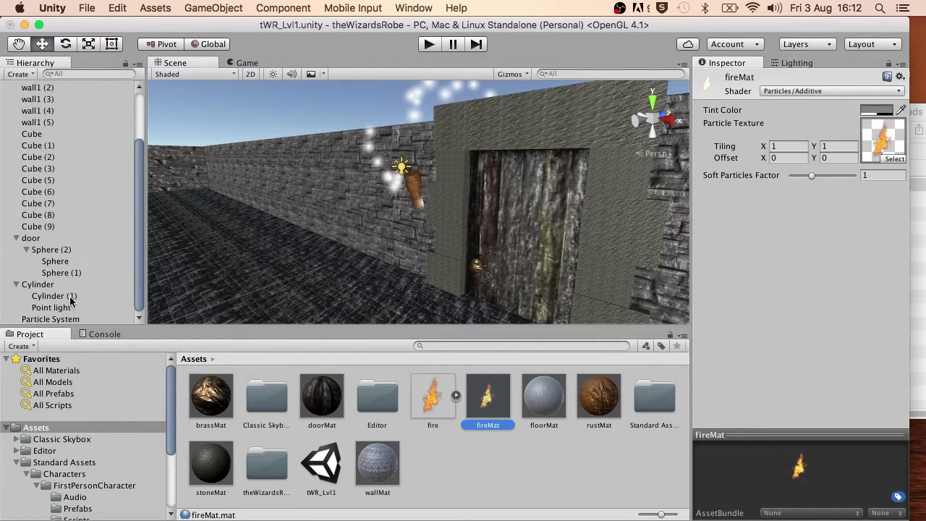
Assign fireMat as the Material in the particle system's Renderer settings
click(55, 319)
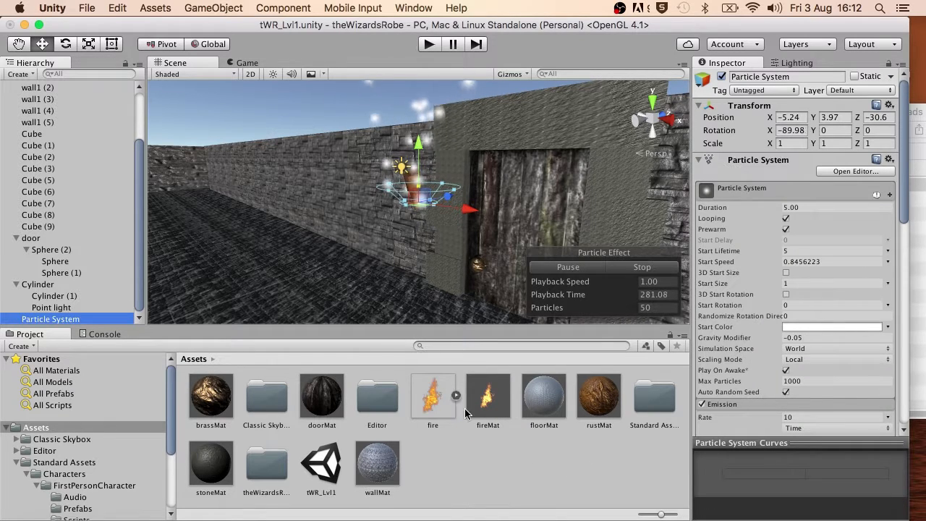
click(489, 400)
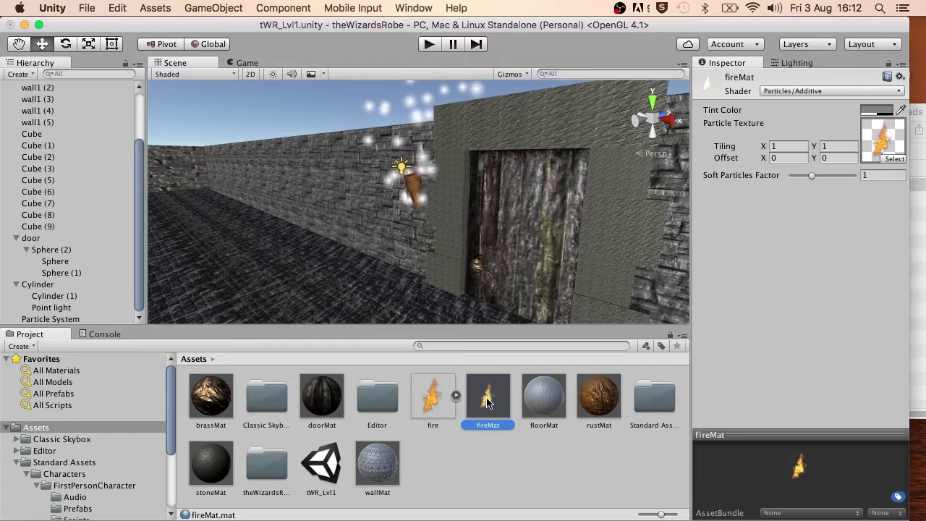
click(56, 321)
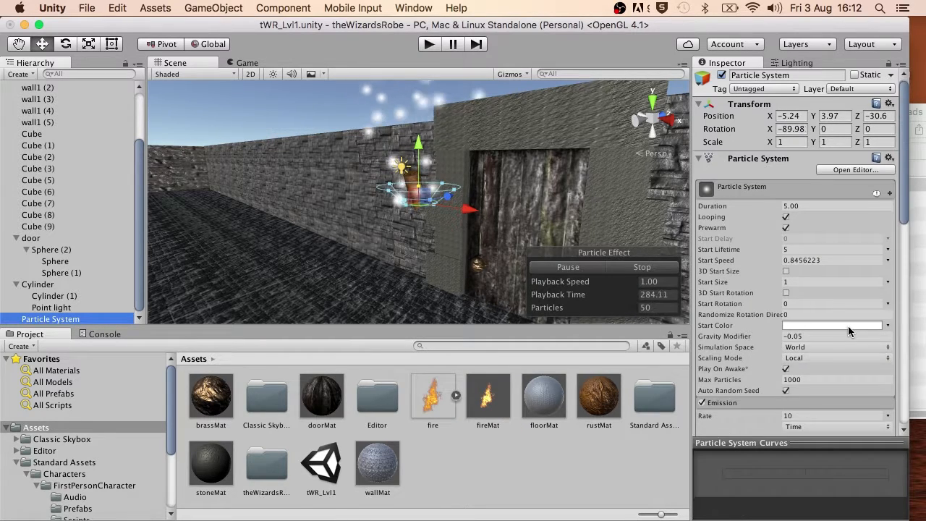
scroll(849, 325, down, 15)
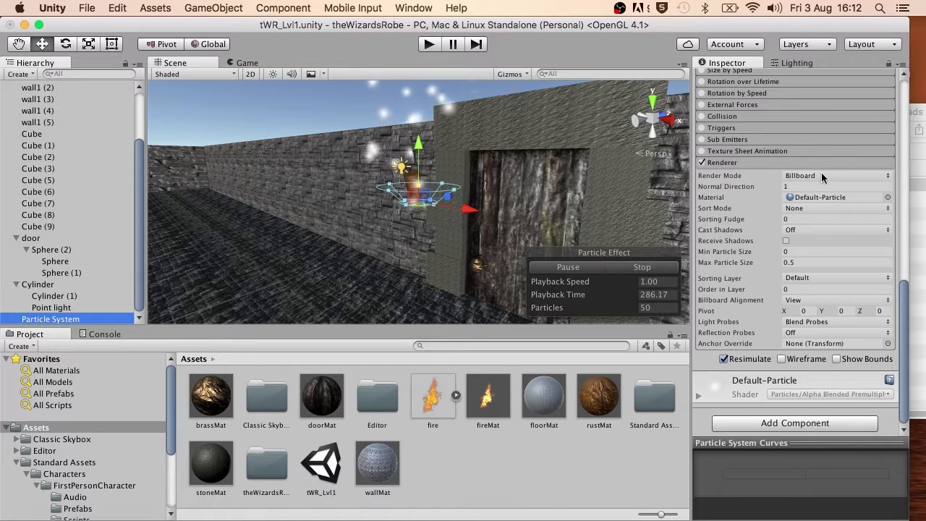
drag(489, 398, 807, 202)
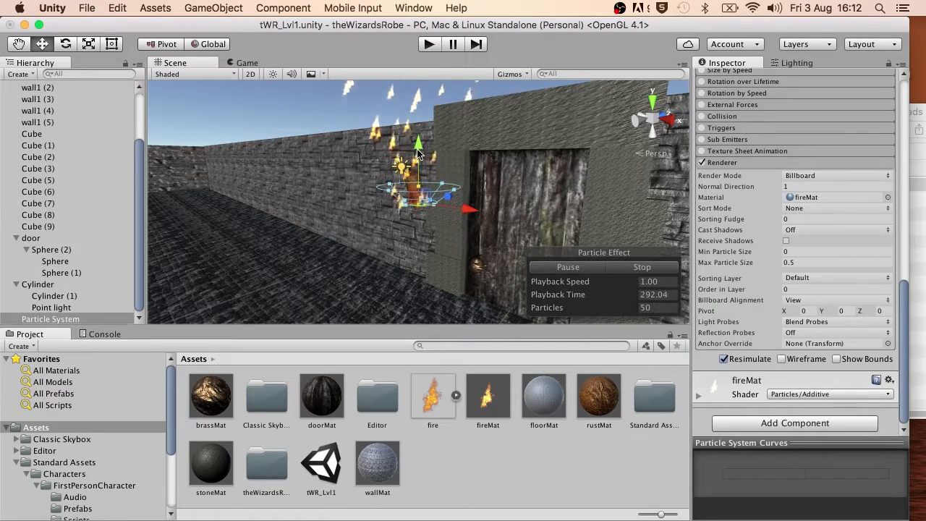
Raise the particle system to the top of the wall torch, at a Y position of about 5.51
scroll(420, 156, up, 5)
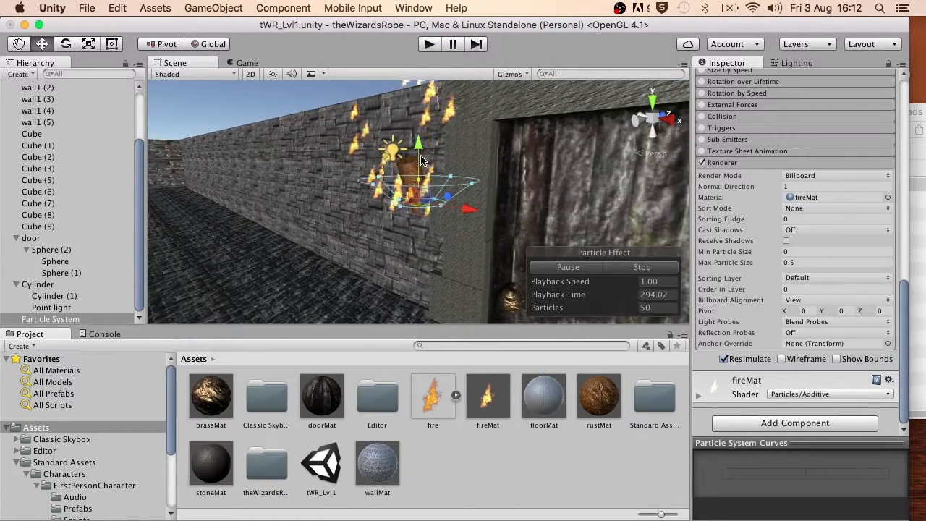
scroll(422, 160, down, 6)
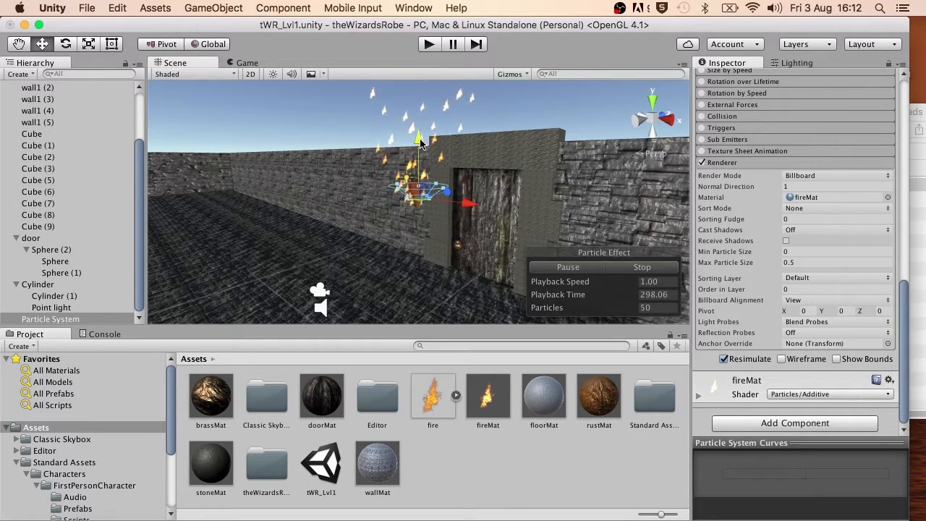
alt+drag(420, 144, 518, 241)
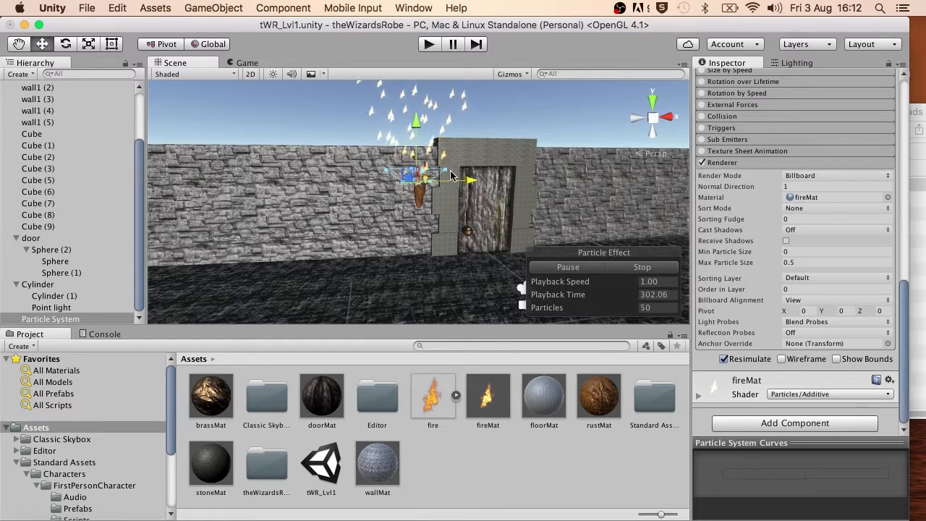
drag(472, 182, 454, 151)
scroll(430, 181, down, 5)
scroll(430, 182, up, 10)
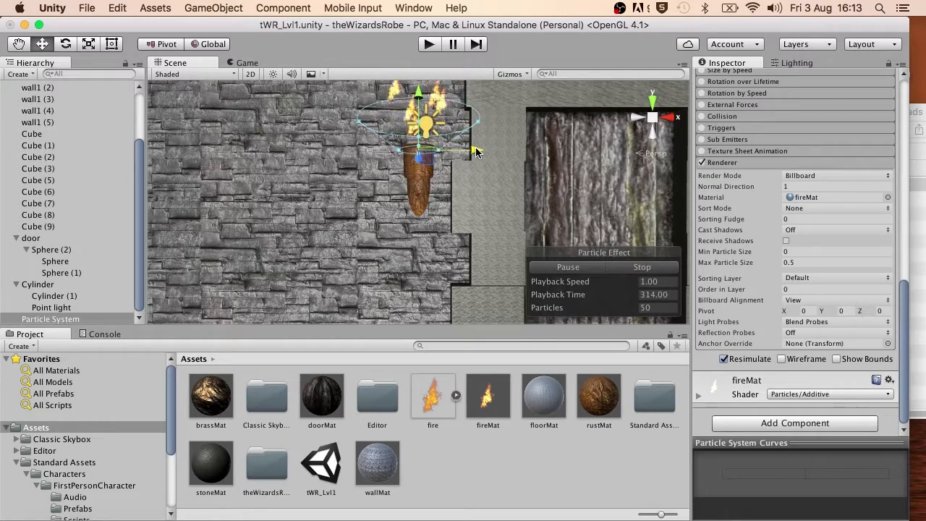
Tilt the particle system away from the wall by setting its X rotation to -110
alt+drag(478, 152, 304, 138)
key(e)
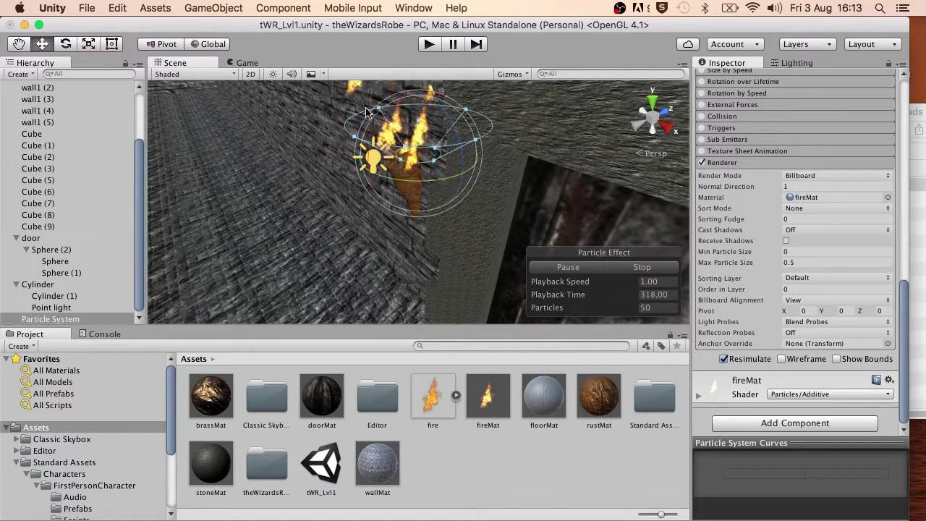
drag(381, 110, 372, 139)
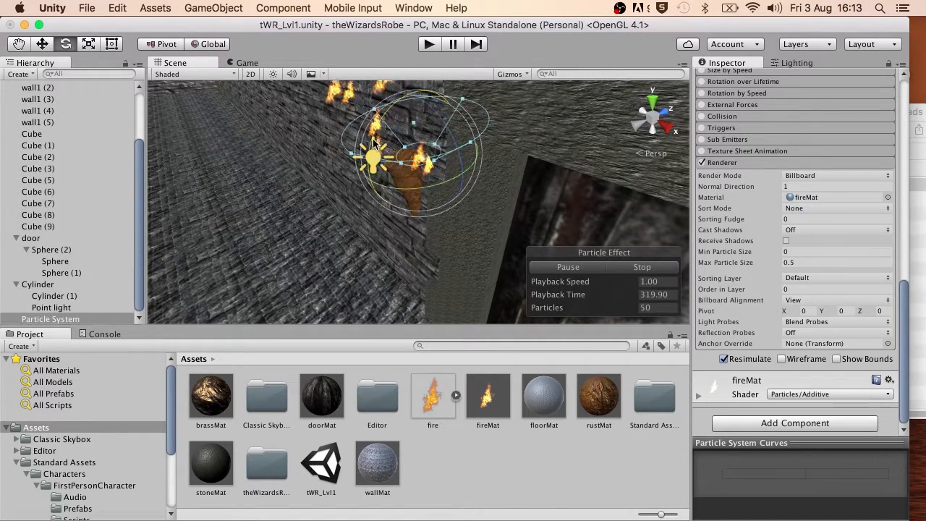
scroll(796, 158, up, 15)
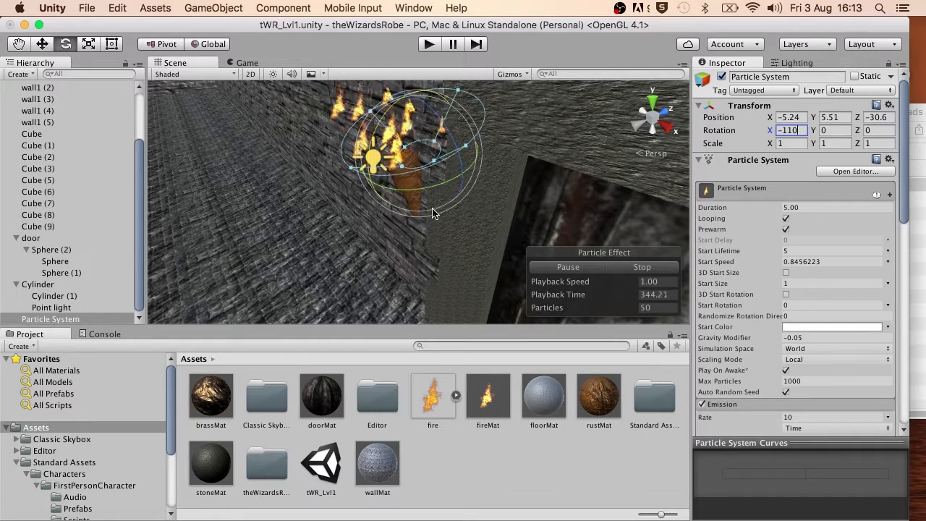
Move the particle system outward over the torch head to a Z position of about -31.17
alt+drag(433, 213, 288, 144)
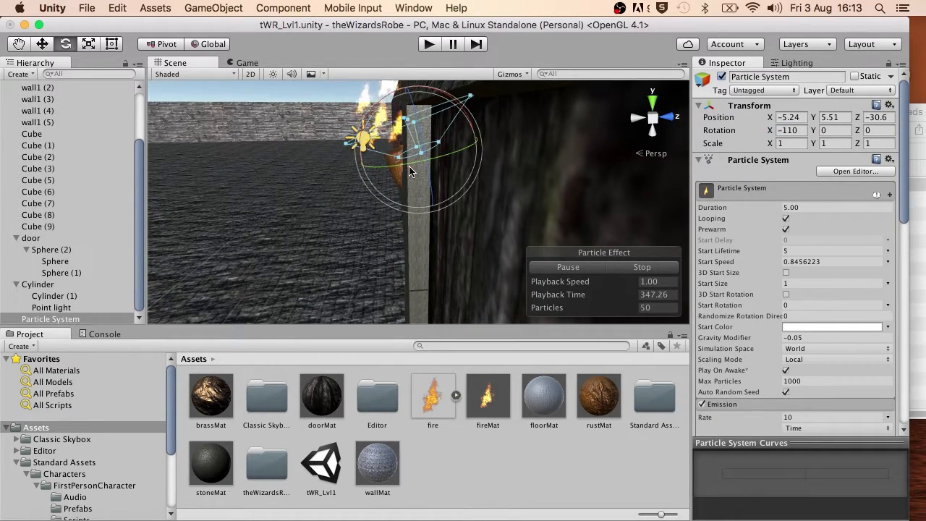
key(w)
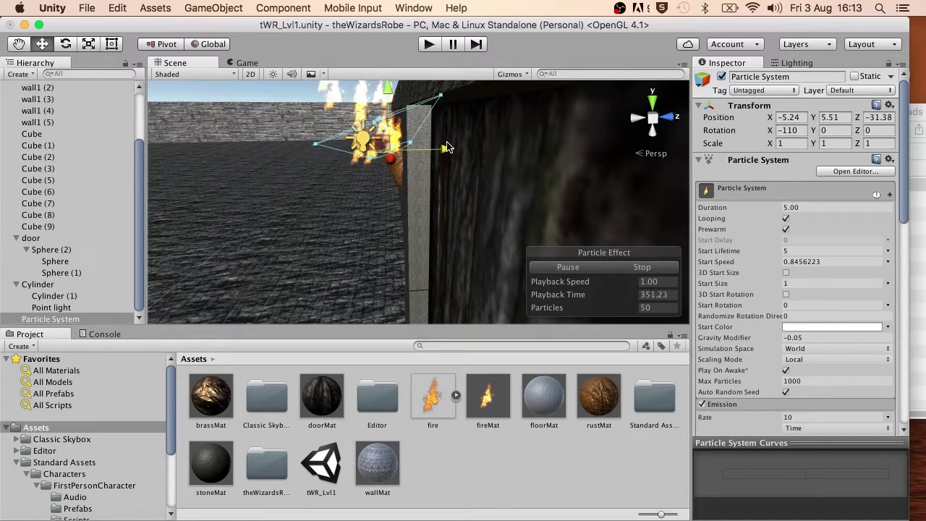
alt+drag(450, 147, 398, 172)
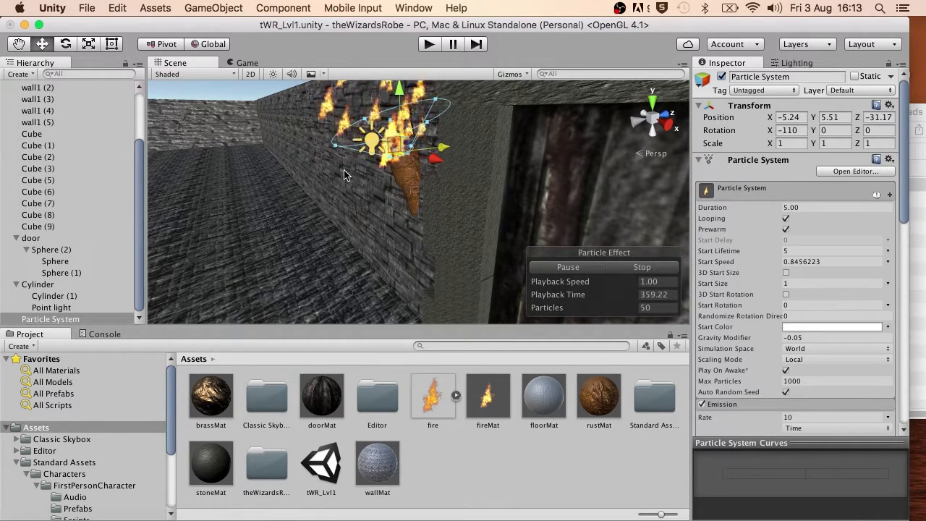
Reduce the particle system's Start Lifetime to 1.52 to shorten the flames
alt+drag(435, 180, 426, 261)
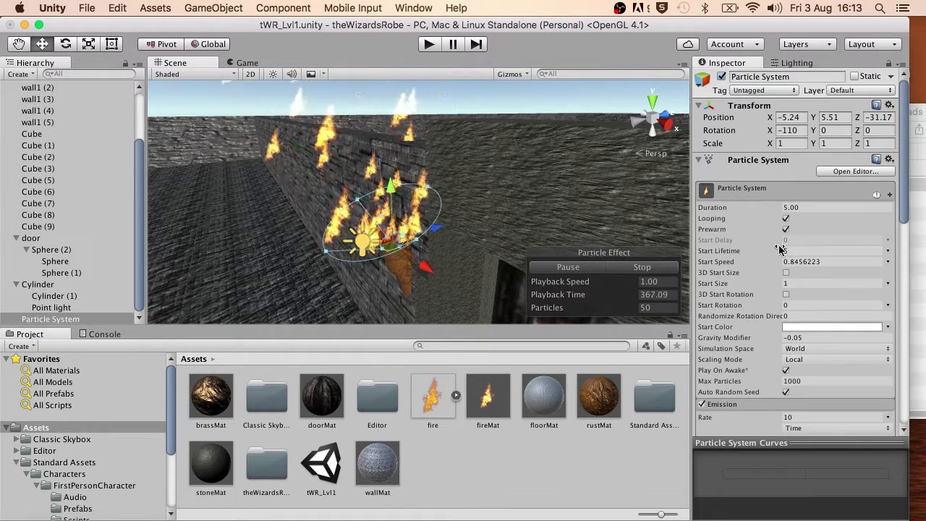
drag(779, 251, 685, 257)
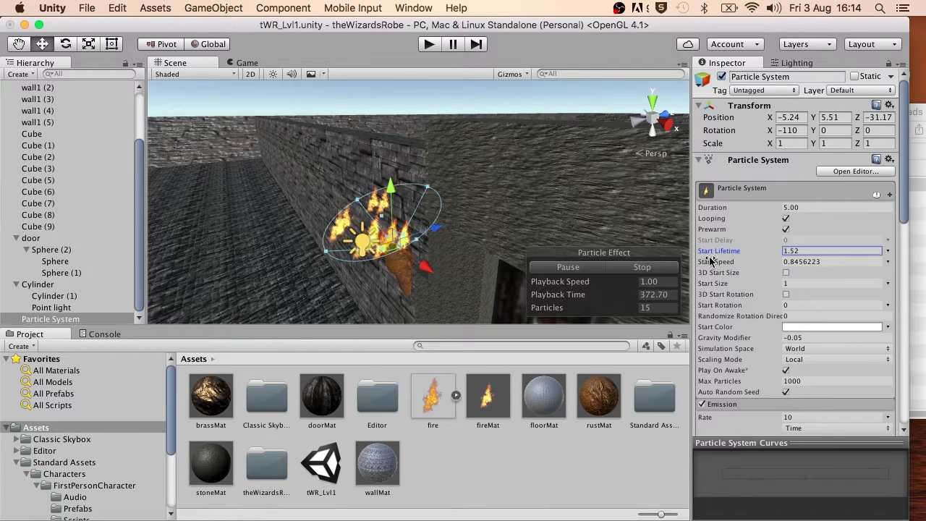
click(786, 261)
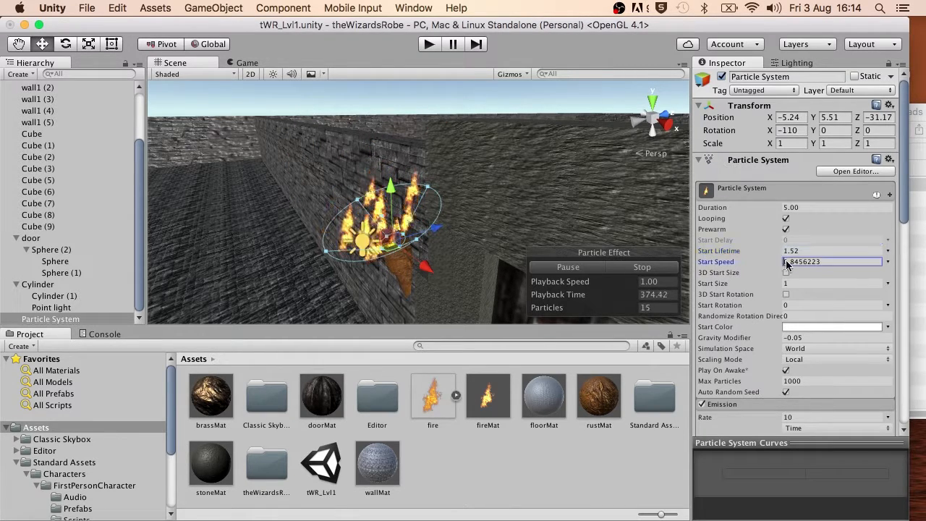
Lower the emission Rate to 8.64 and narrow the emitter cone to an Angle of about 29
scroll(753, 290, down, 2)
scroll(754, 289, down, 3)
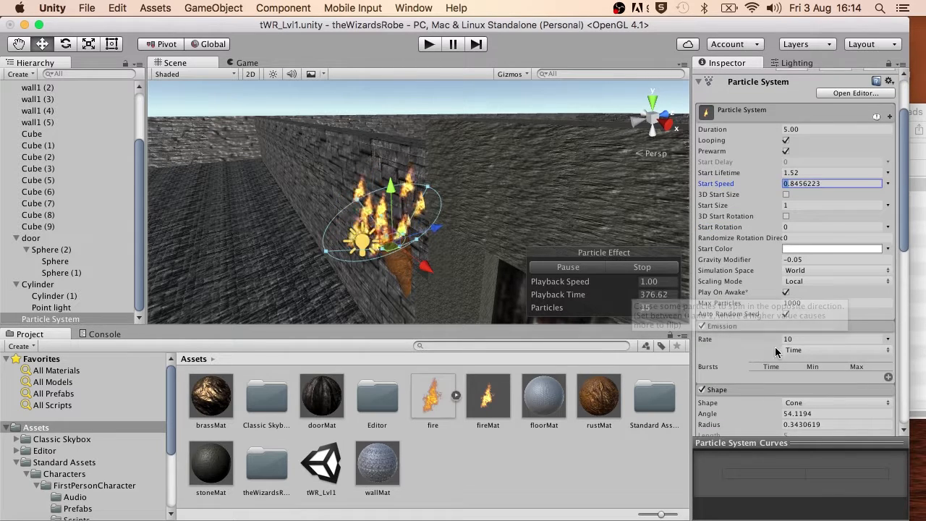
drag(774, 342, 763, 342)
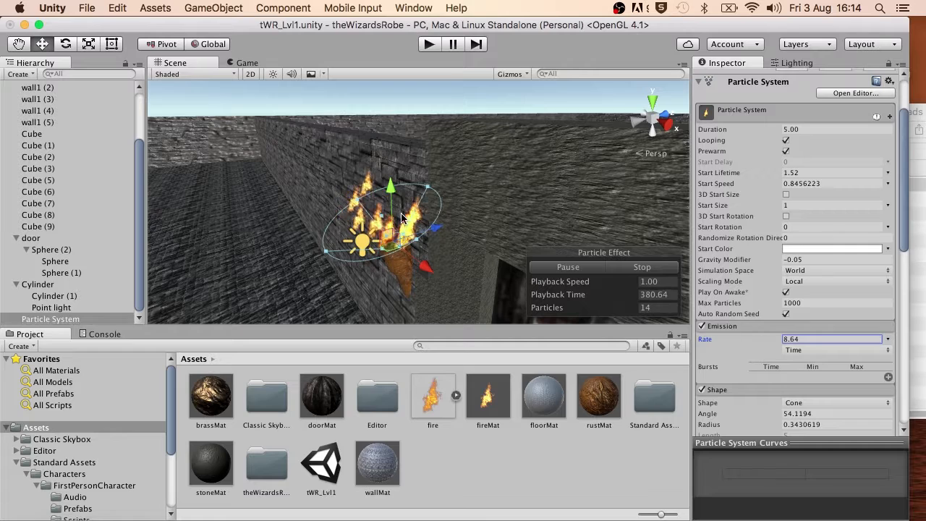
alt+drag(292, 309, 370, 212)
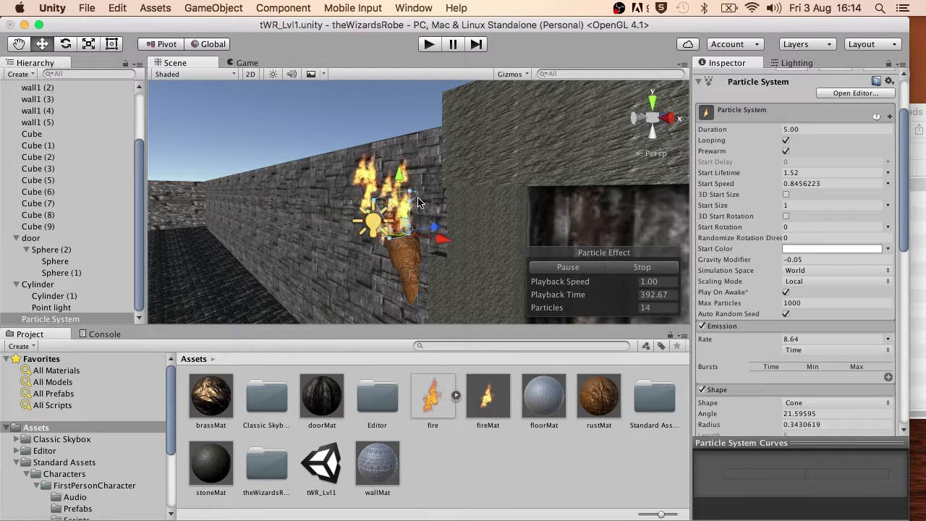
drag(413, 204, 420, 194)
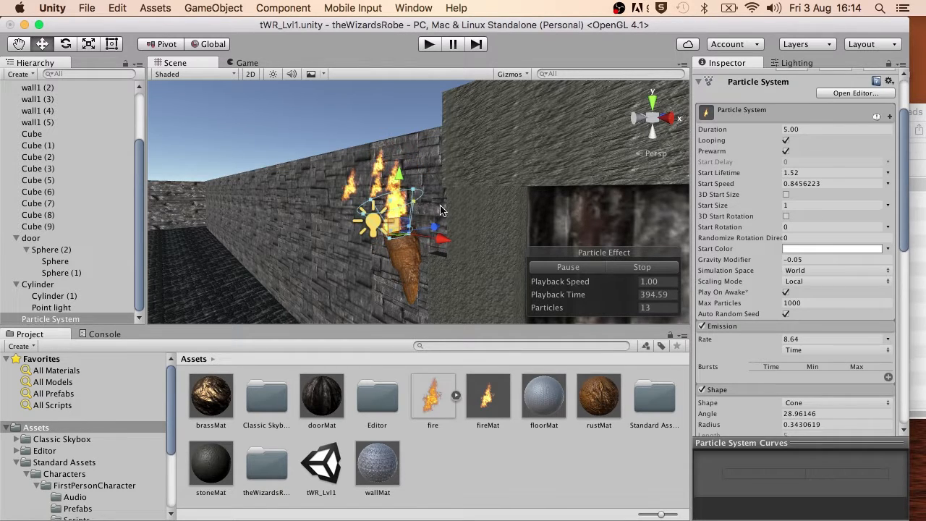
Increase the particles' Start Size to 2.19
scroll(763, 243, down, 3)
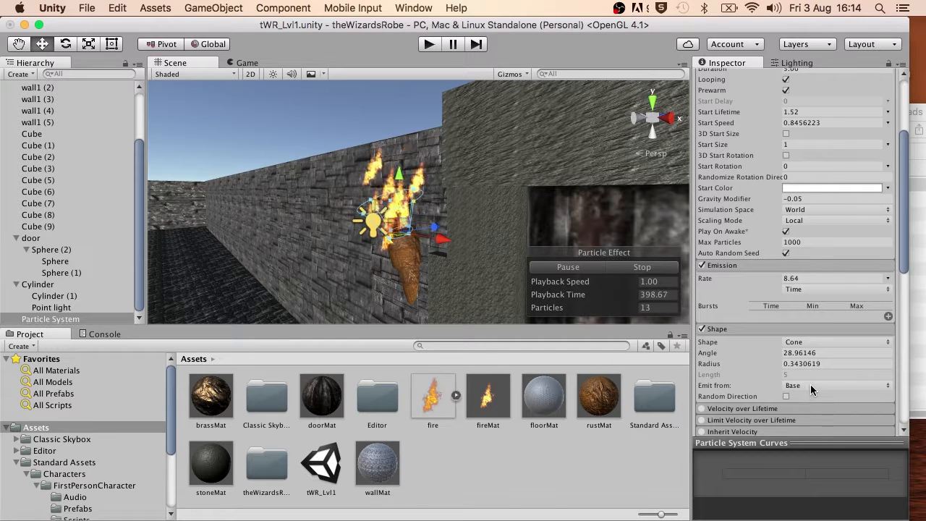
scroll(796, 273, down, 5)
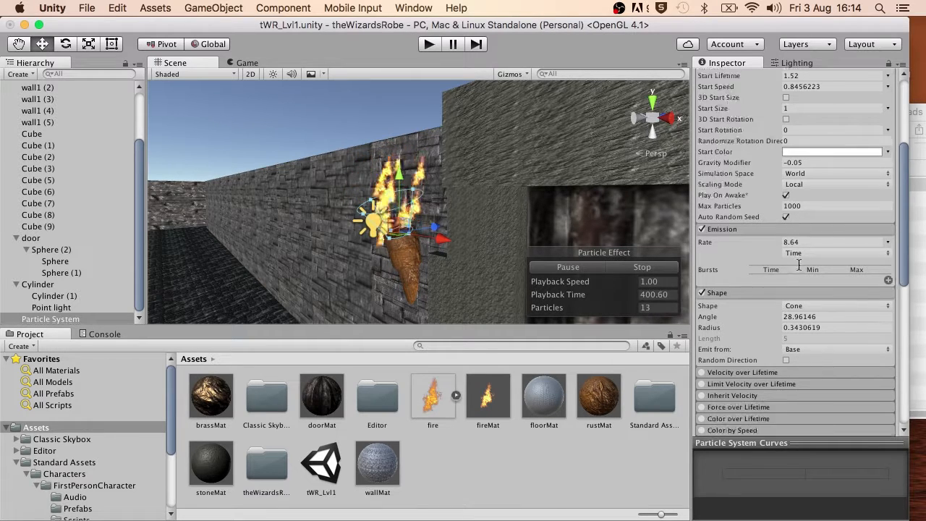
scroll(798, 263, up, 10)
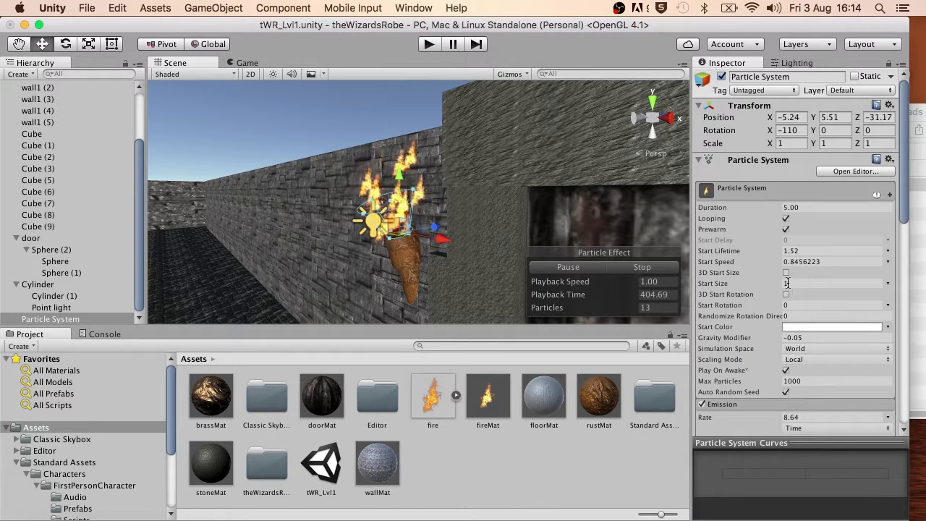
drag(778, 283, 794, 284)
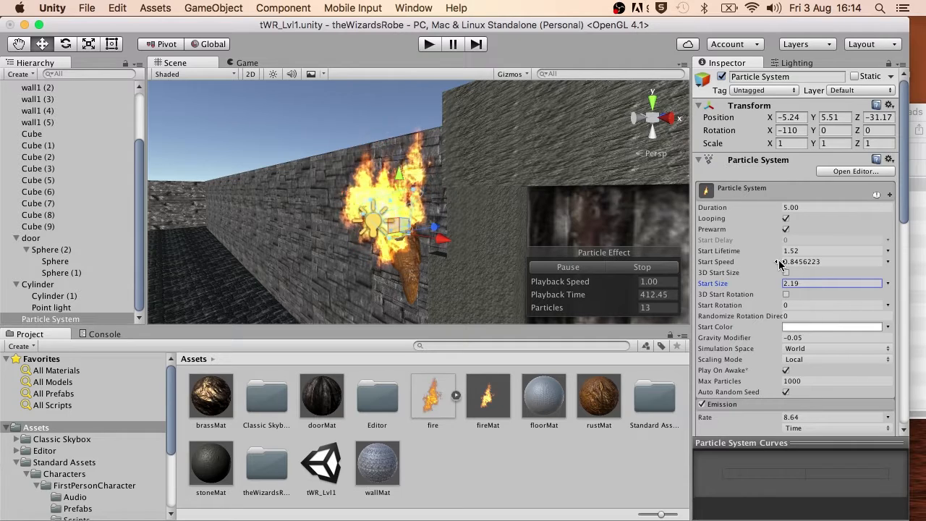
click(777, 265)
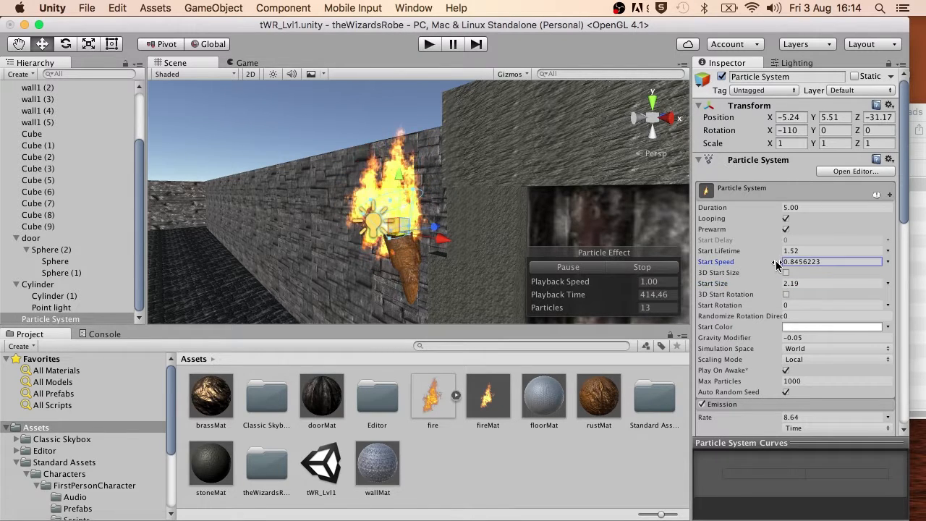
Try a Gravity Modifier of 0.2 on the torch flames and inspect them from the front
drag(779, 339, 786, 339)
scroll(428, 275, down, 2)
alt+drag(355, 273, 427, 267)
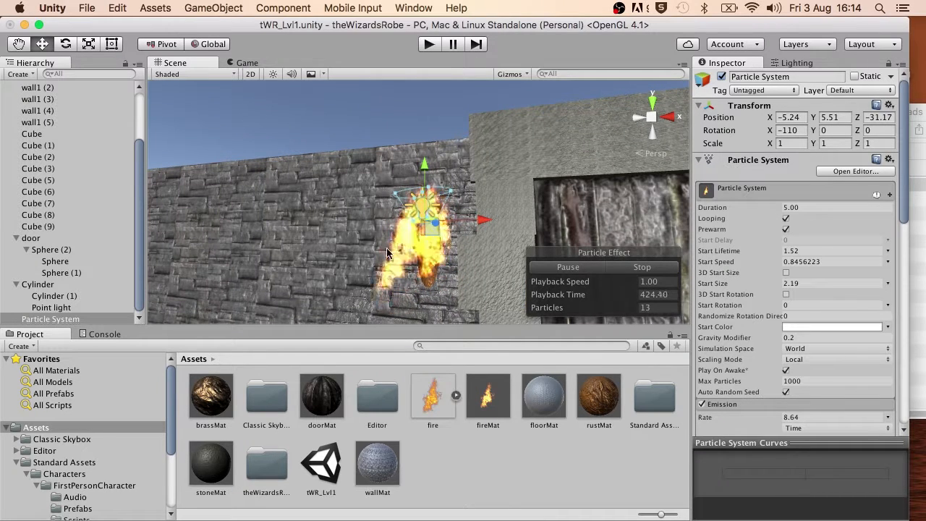
Set the particle system's Gravity Modifier to -0.02 so the flames rise gently
click(780, 338)
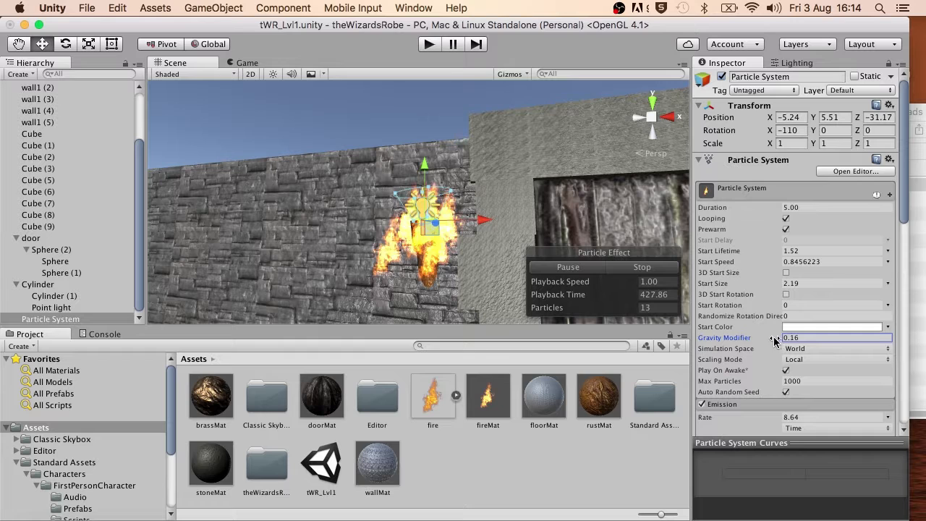
drag(775, 340, 775, 340)
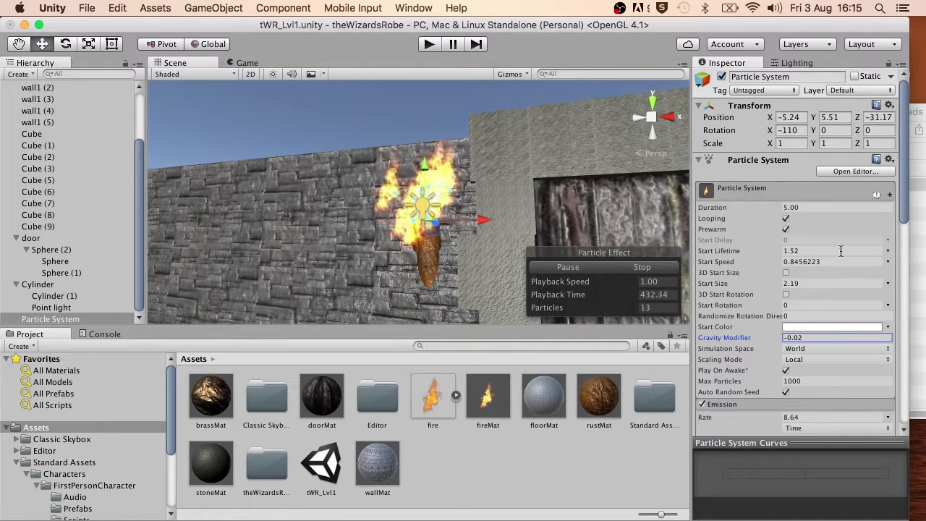
alt+drag(351, 246, 349, 282)
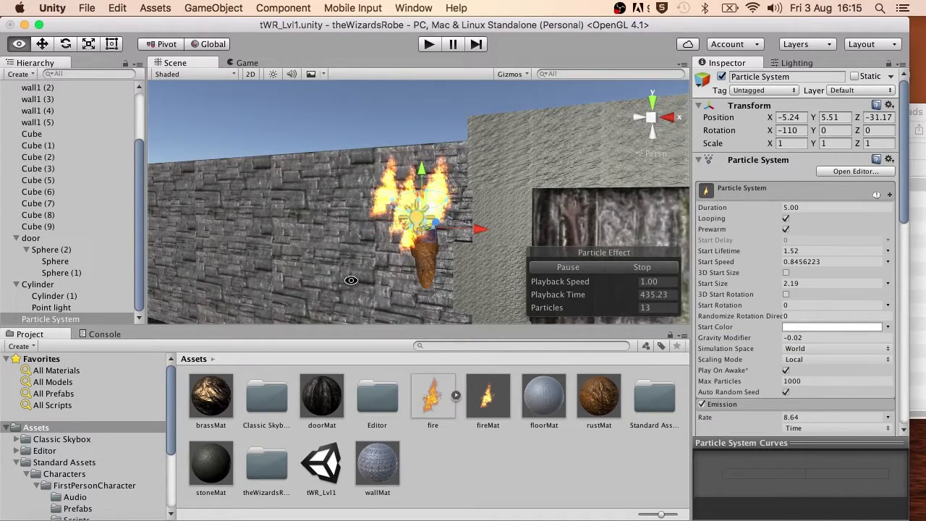
Reduce the particle system's emission Rate to 5.48
scroll(780, 363, down, 3)
click(772, 372)
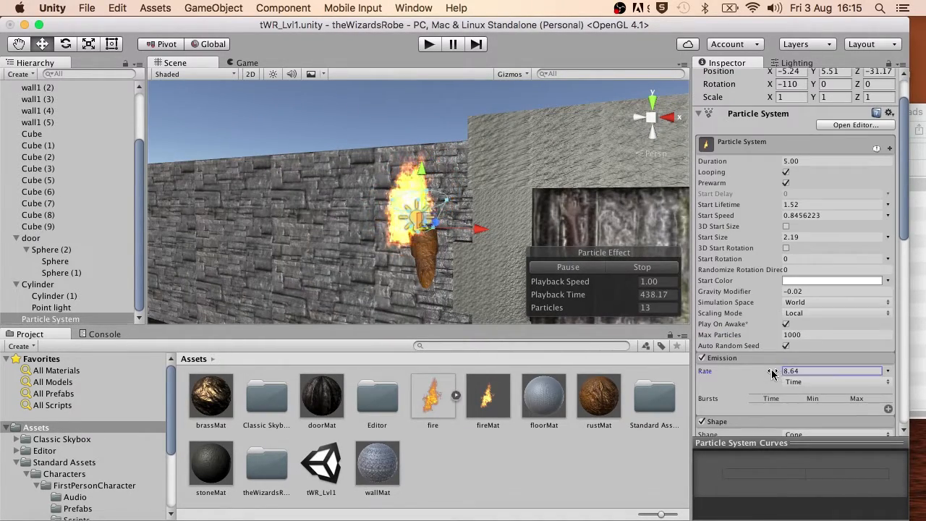
drag(773, 372, 760, 373)
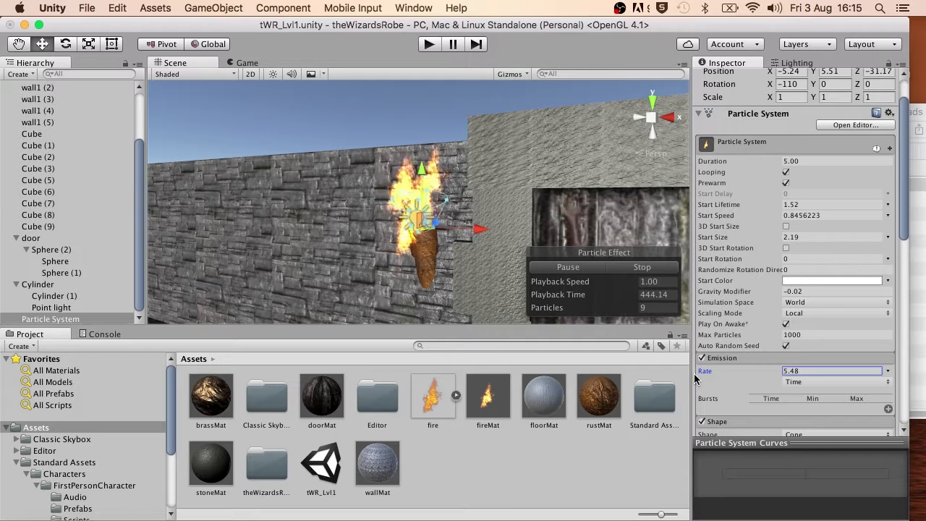
Enable Random Direction in the particle system's Shape settings
scroll(820, 316, down, 8)
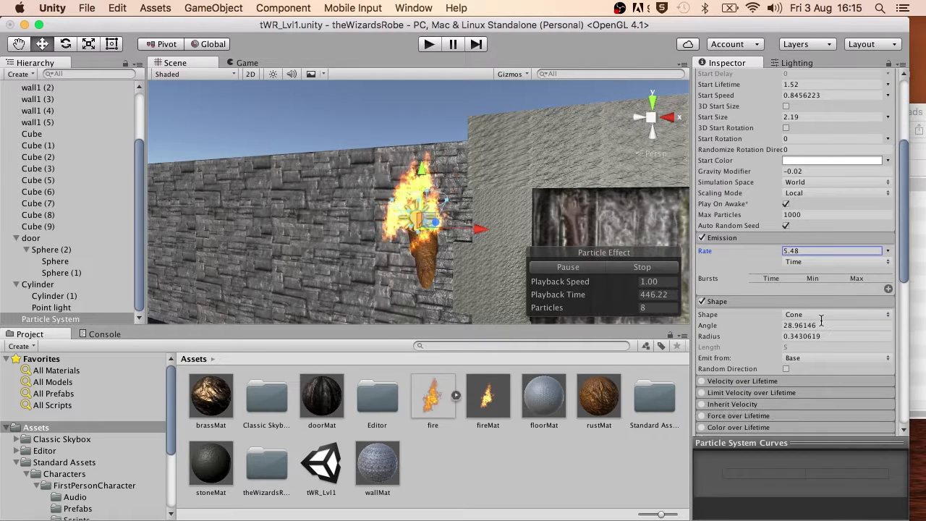
scroll(803, 340, down, 1)
click(787, 365)
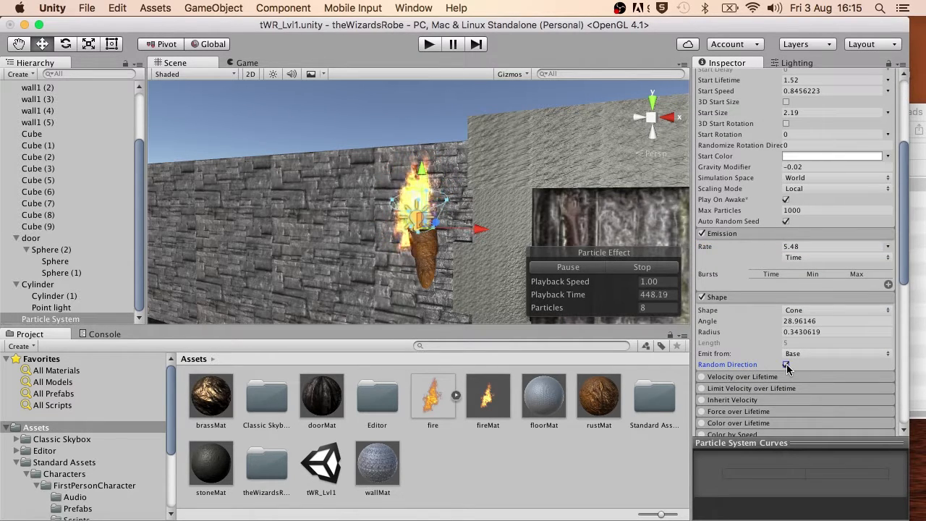
Disable Random Direction in the particle system's Shape settings and test the torch fire in Play mode
click(787, 365)
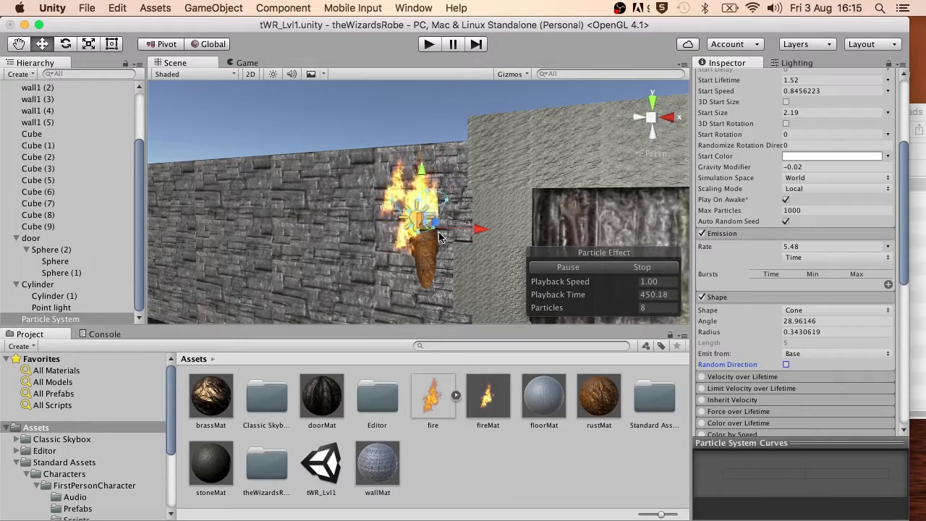
alt+drag(467, 215, 495, 186)
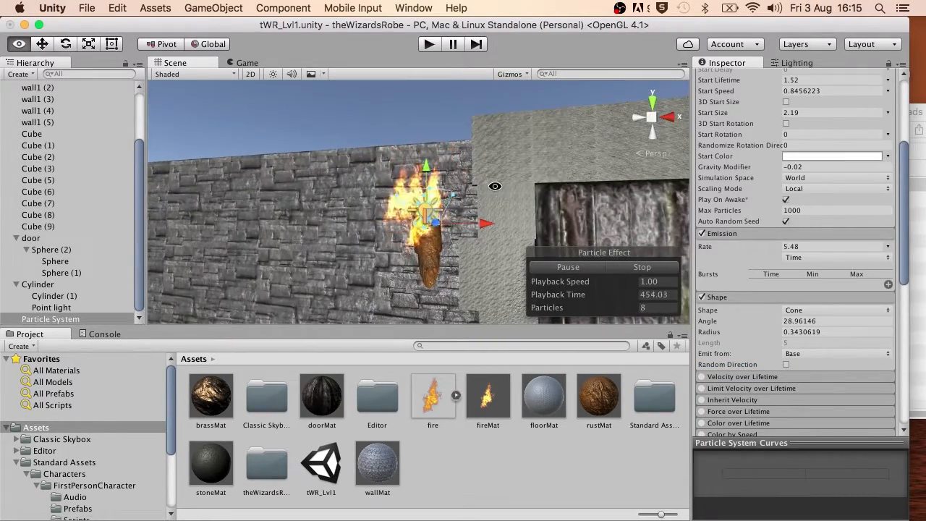
click(429, 44)
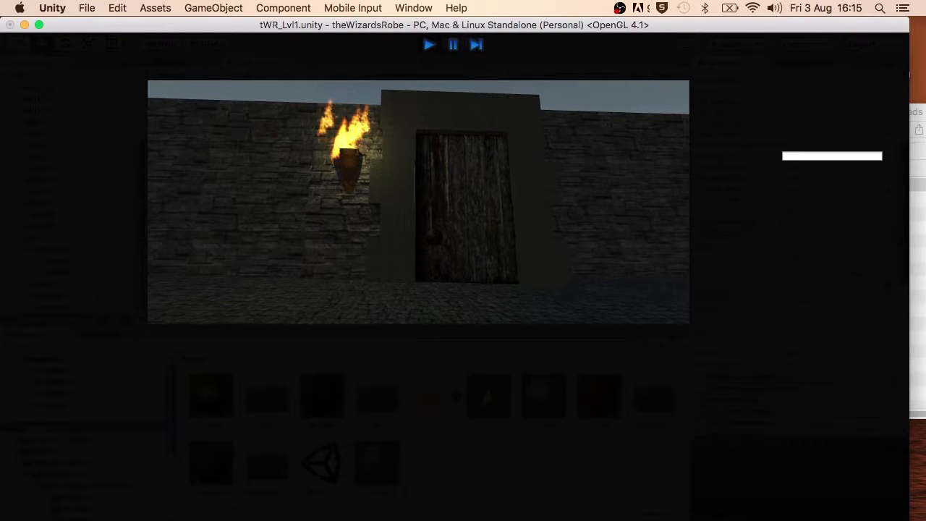
click(432, 44)
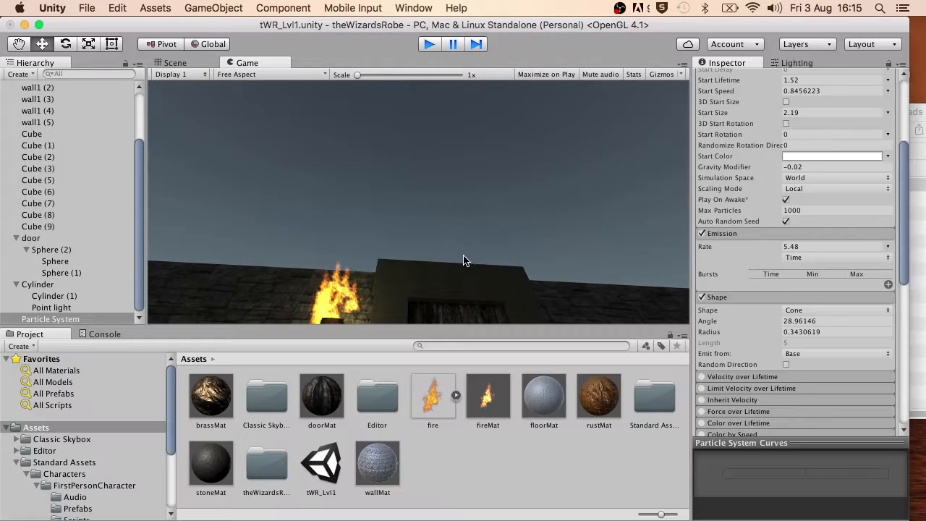
Set the particle system's Start Lifetime to 1.15 and inspect the shorter flames up close from the side
scroll(756, 289, up, 5)
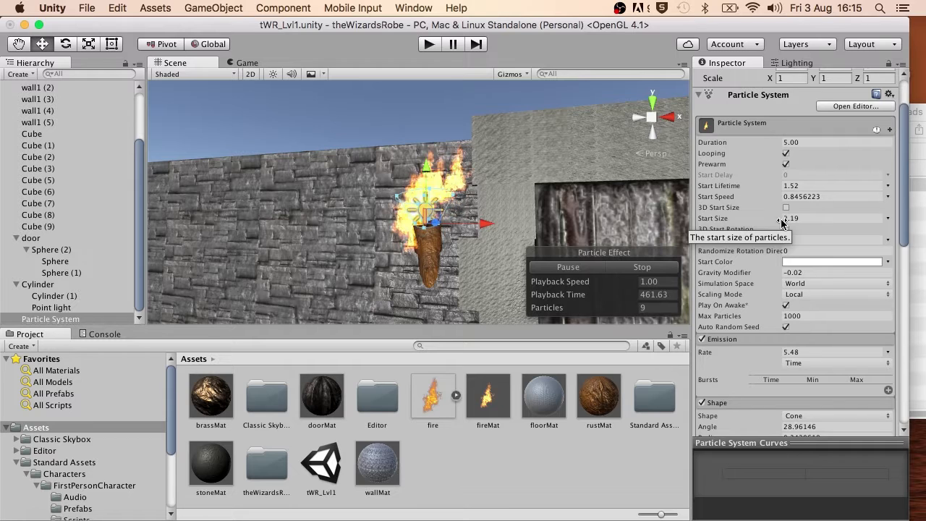
drag(773, 191, 766, 191)
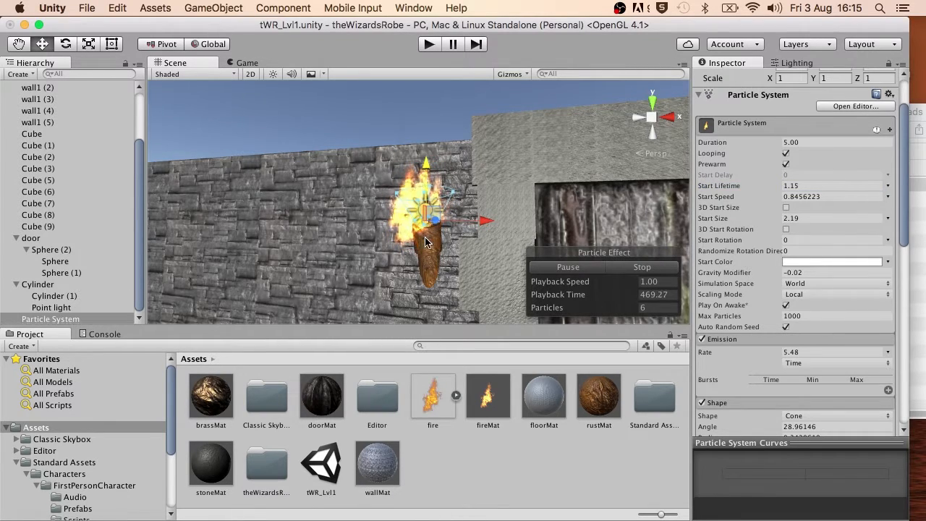
scroll(414, 246, down, 5)
scroll(414, 246, up, 10)
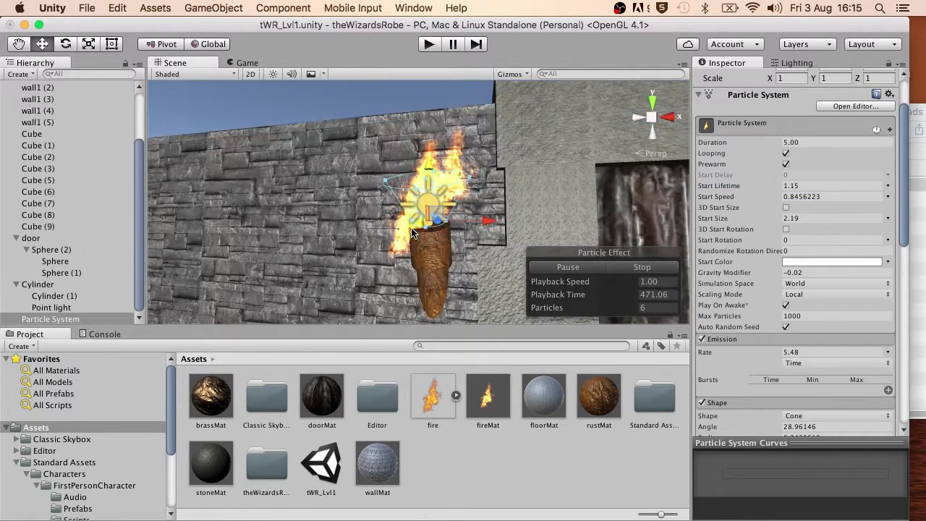
alt+drag(388, 236, 677, 296)
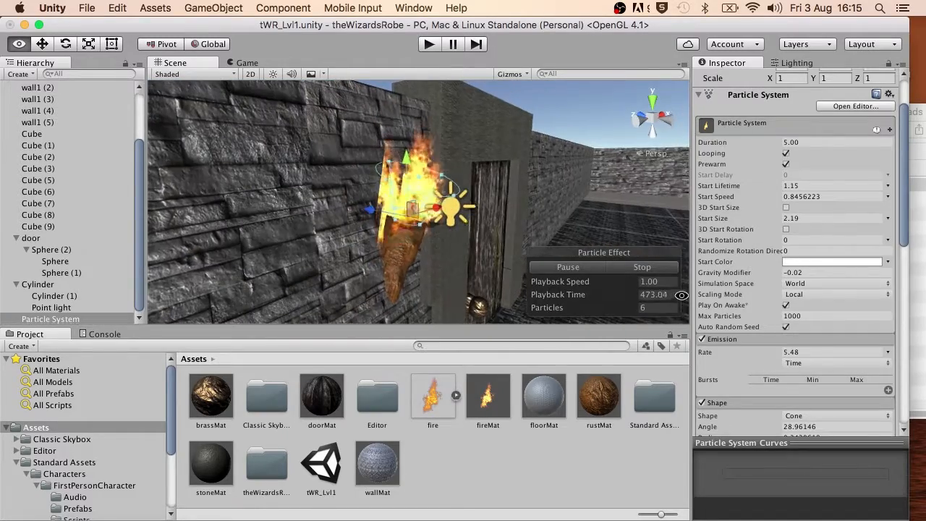
alt+drag(398, 235, 450, 236)
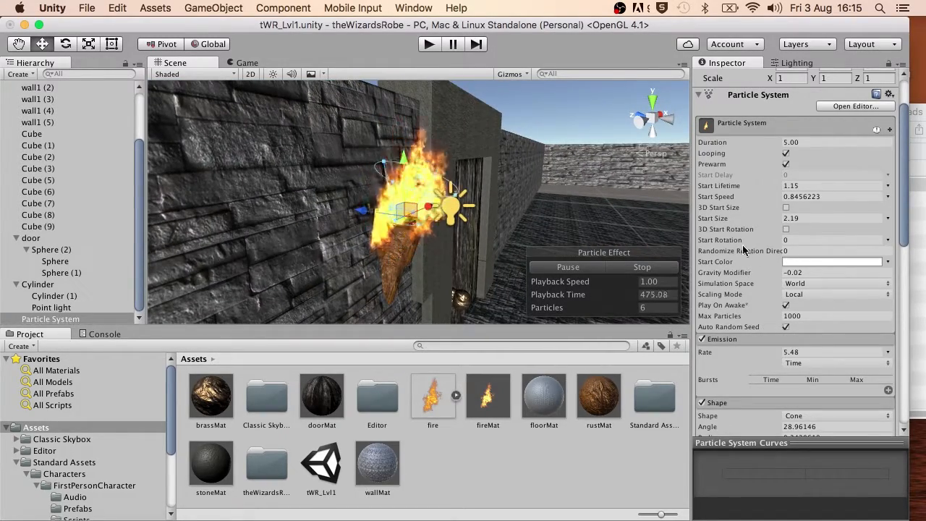
Switch the transform handles to local orientation and shift the particle system down toward the torch head
scroll(739, 322, down, 5)
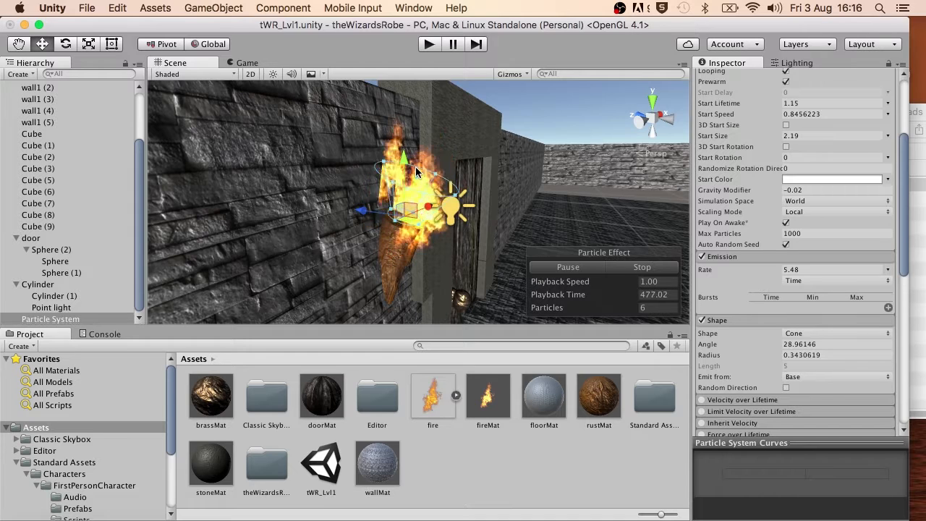
click(206, 44)
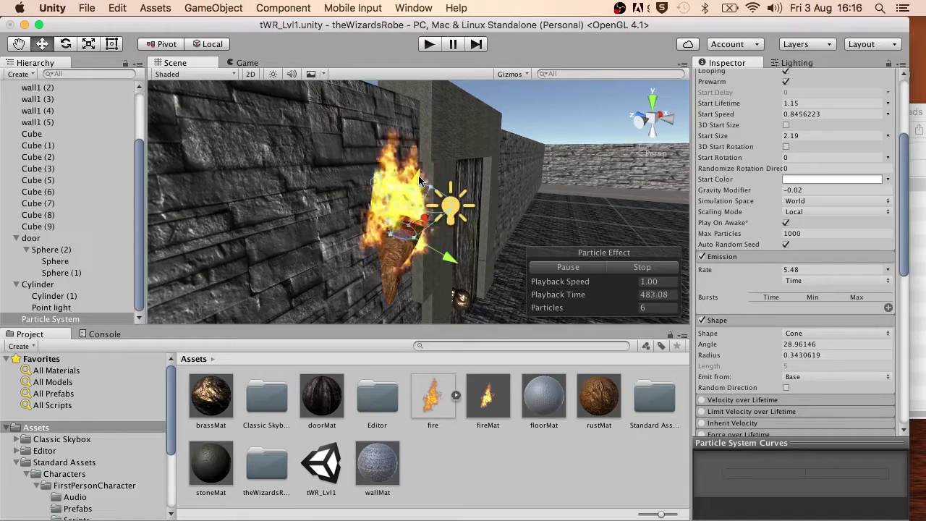
alt+drag(423, 171, 138, 135)
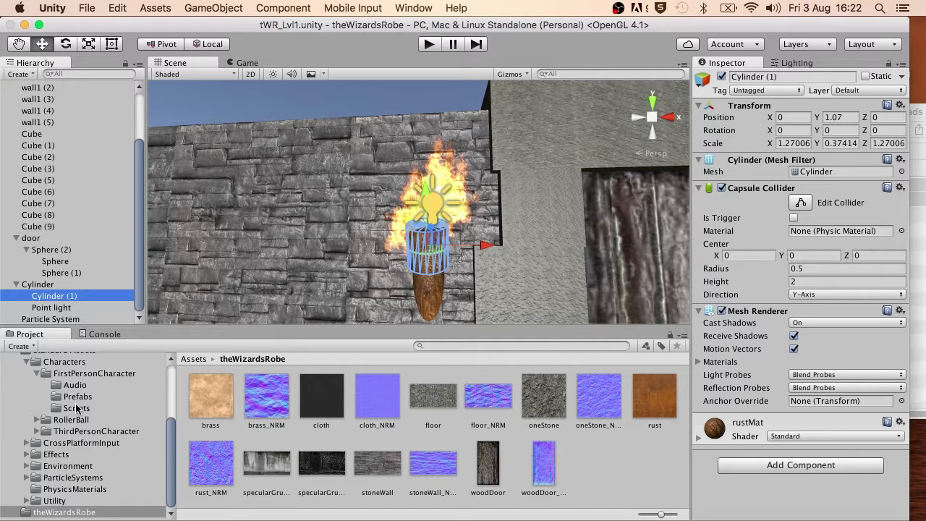
Apply the fireClothMat material from the Assets folder to the torch's head, Cylinder (1)
scroll(76, 409, up, 5)
click(36, 428)
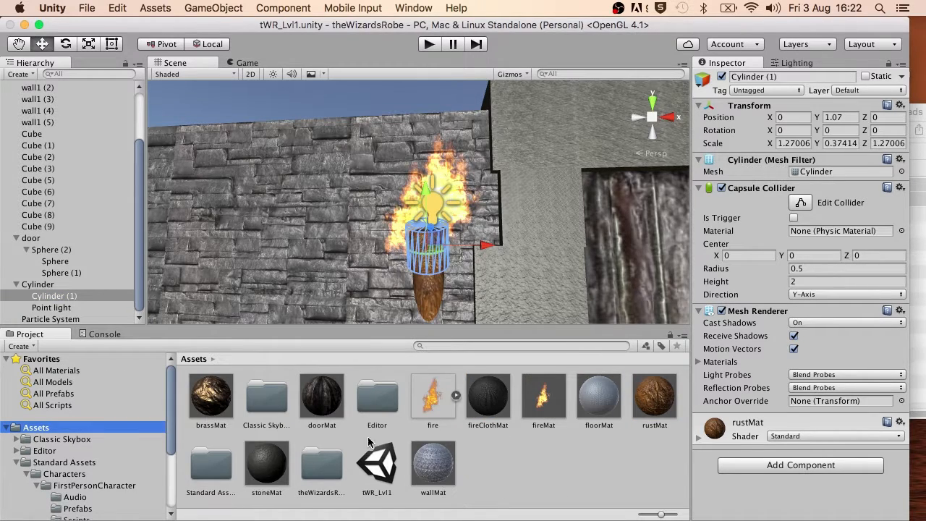
drag(489, 394, 786, 501)
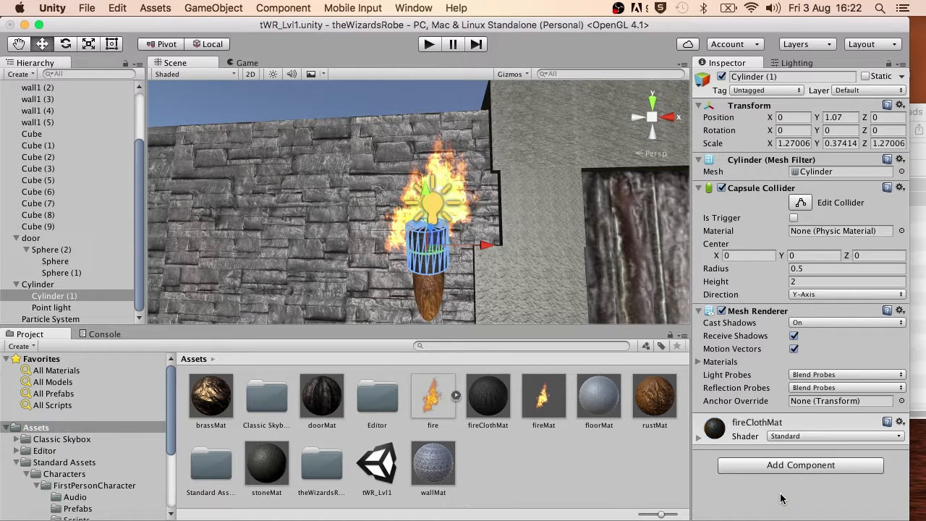
Try Local as the particle system's Simulation Space and switch it back to World
scroll(61, 274, up, 3)
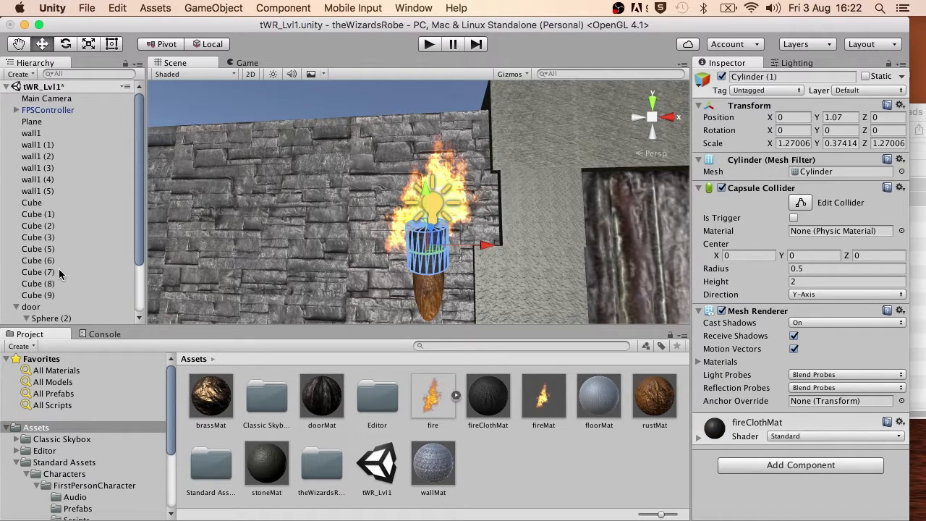
scroll(62, 272, down, 3)
click(51, 320)
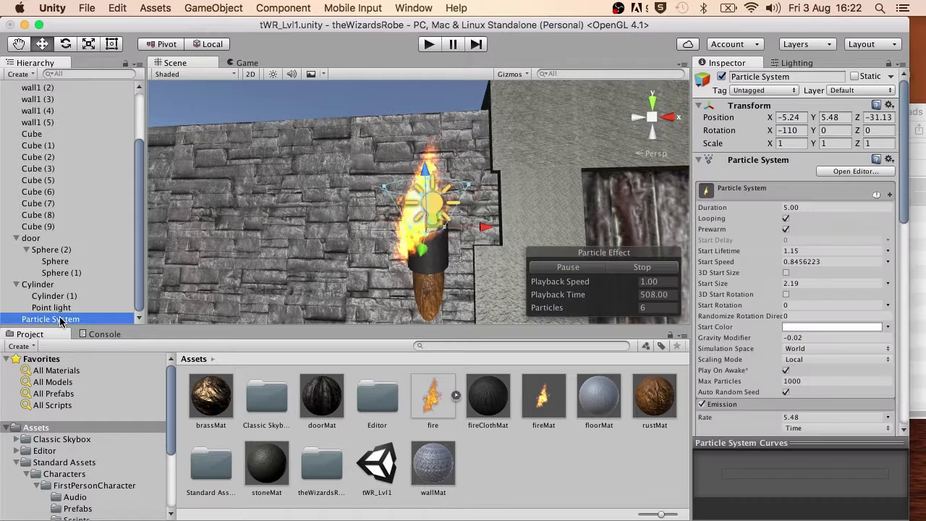
click(827, 349)
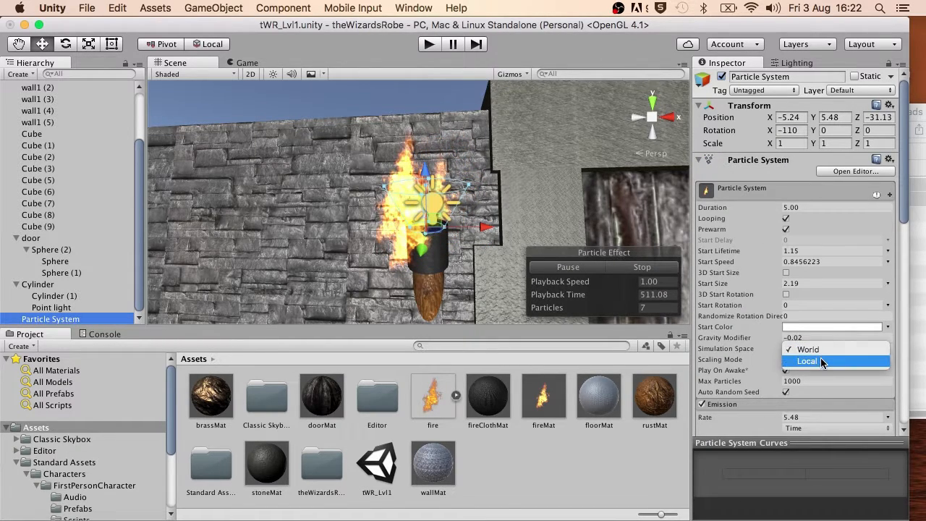
click(821, 358)
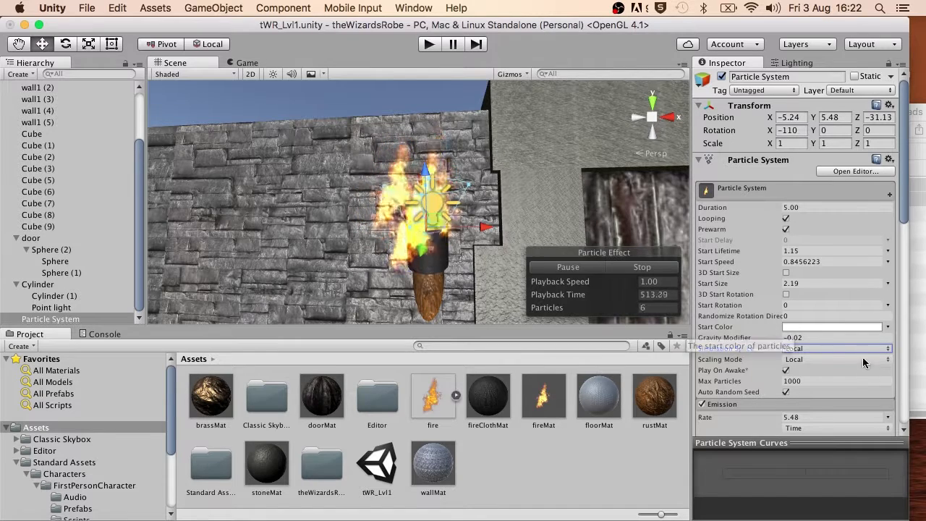
click(837, 350)
click(807, 338)
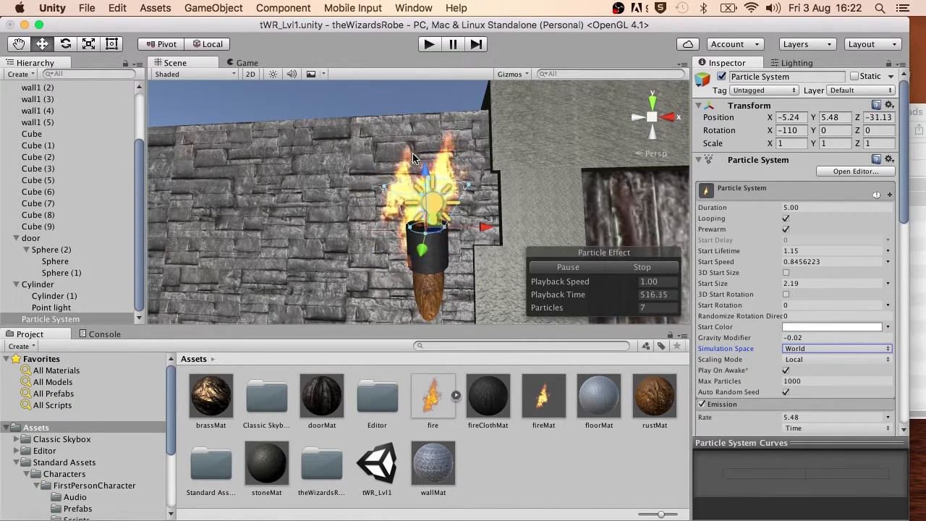
Lower the particle system into the torch head, to about Y 5.24 and Z -31.04
drag(425, 170, 429, 176)
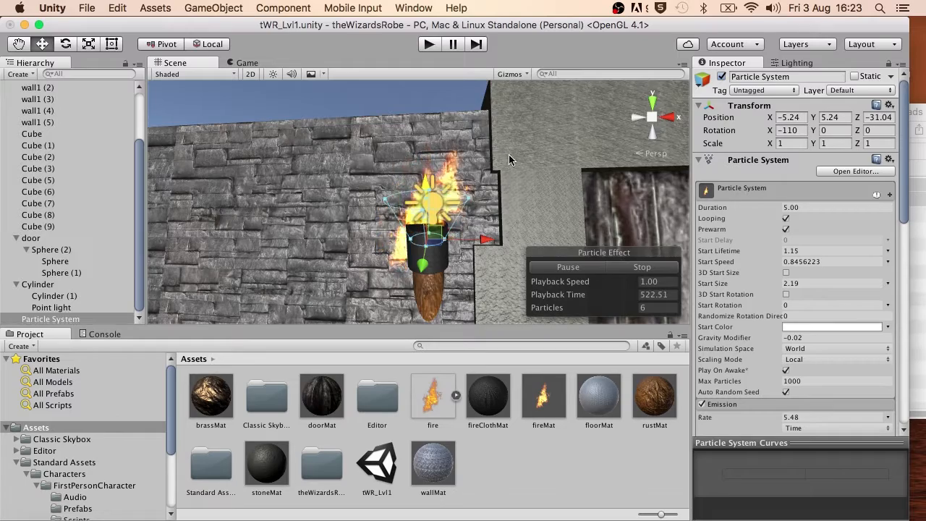
scroll(505, 166, down, 3)
scroll(505, 168, down, 4)
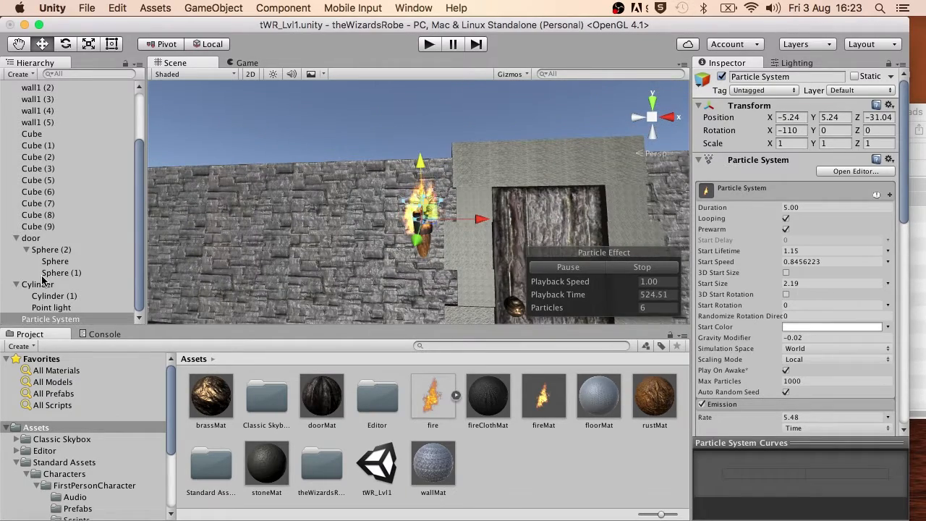
Run the level in Play mode and walk around the door to examine the burning torch from several angles
click(42, 283)
drag(551, 198, 466, 126)
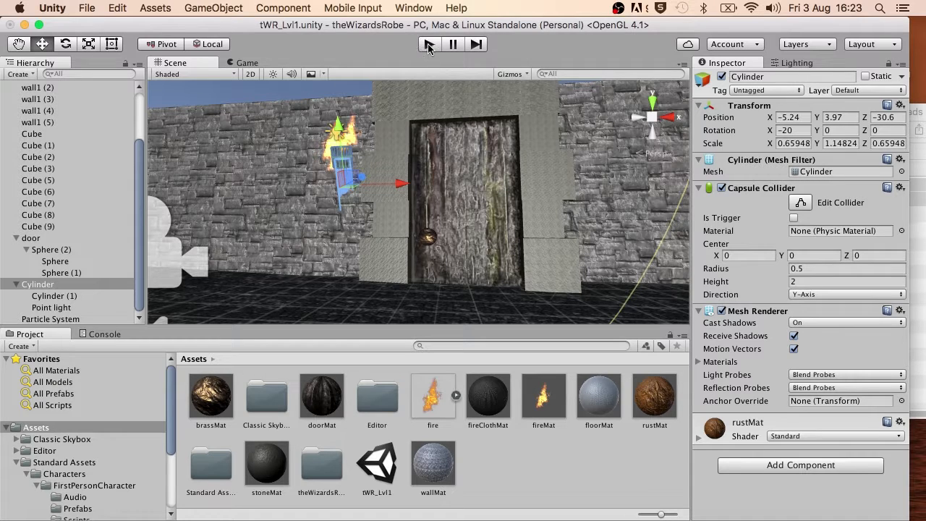
click(428, 45)
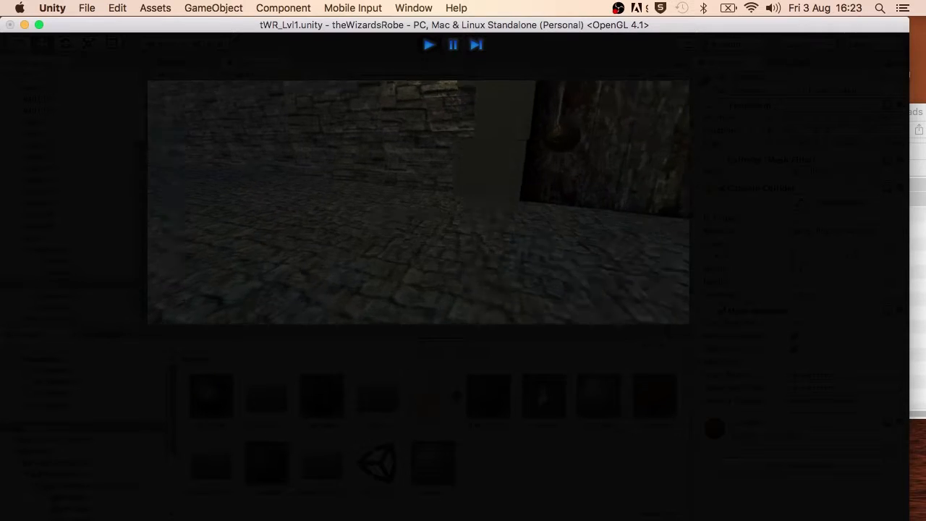
key(w)
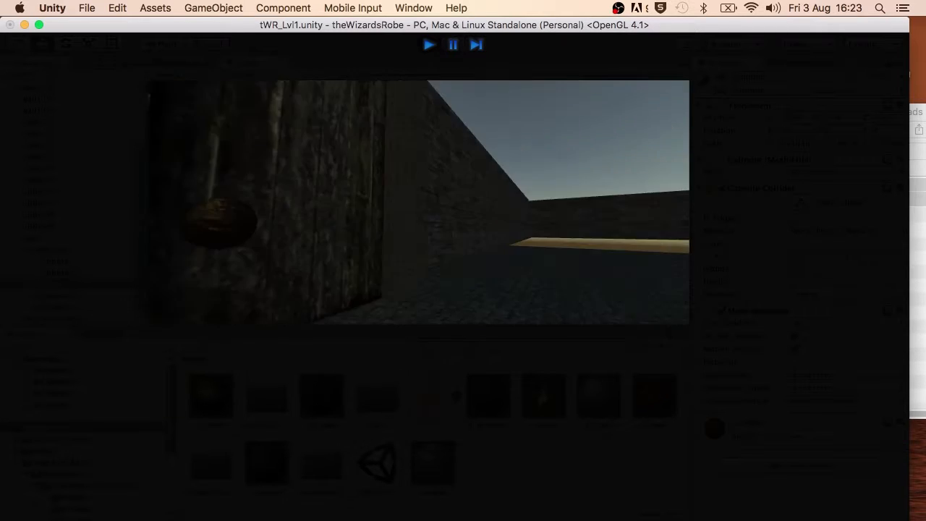
key(w)
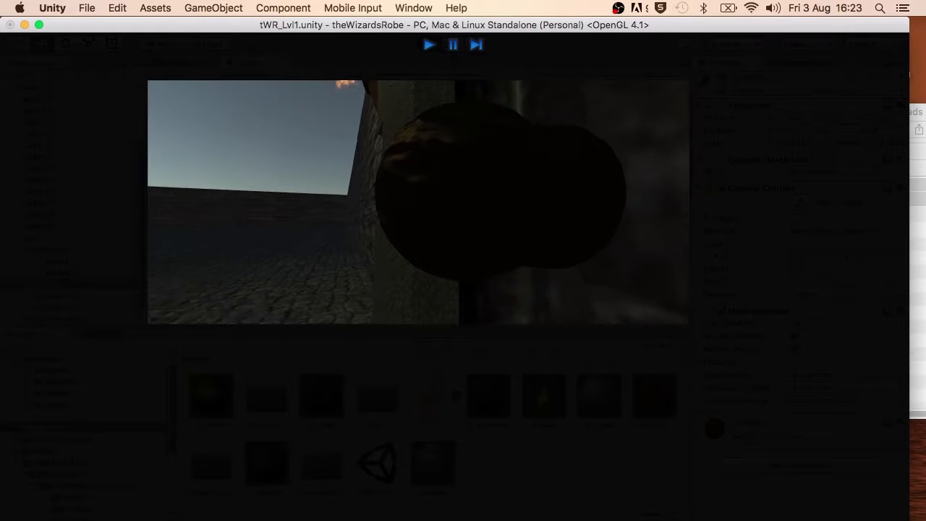
key(w)
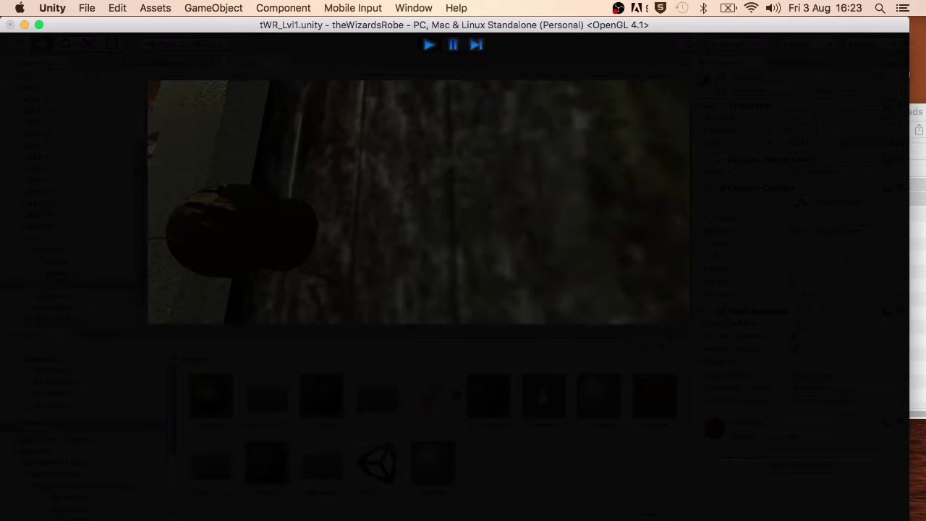
key(s)
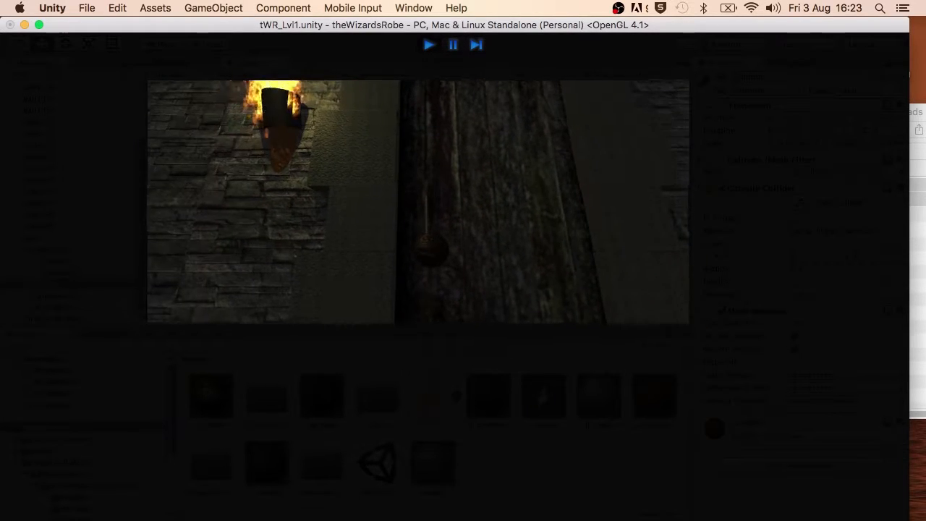
key(w)
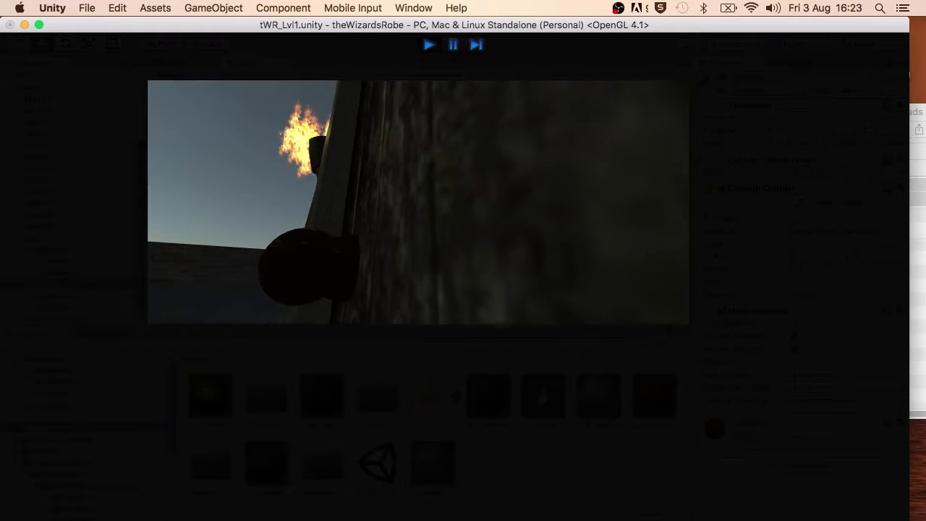
key(a)
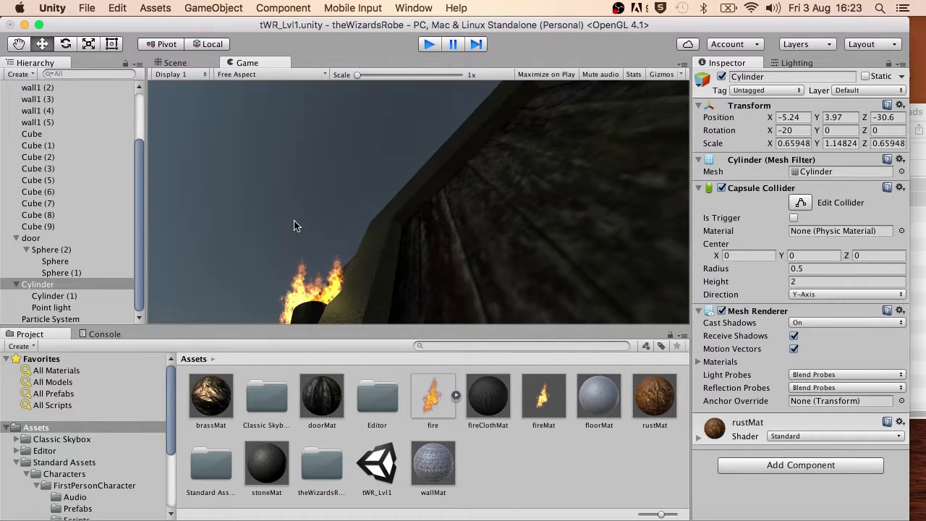
key(super+p)
Make Cylinder (1) a child of the Particle System and rename it torchHead
drag(54, 300, 49, 321)
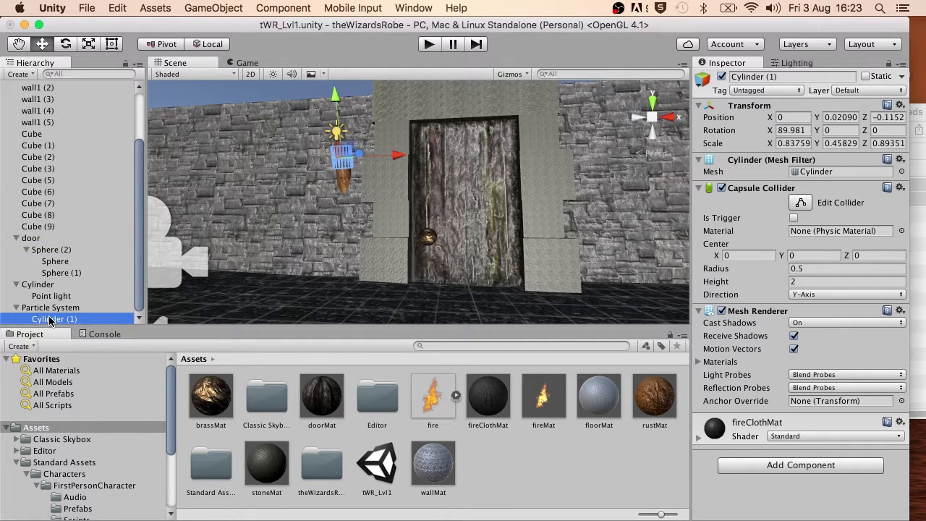
click(52, 320)
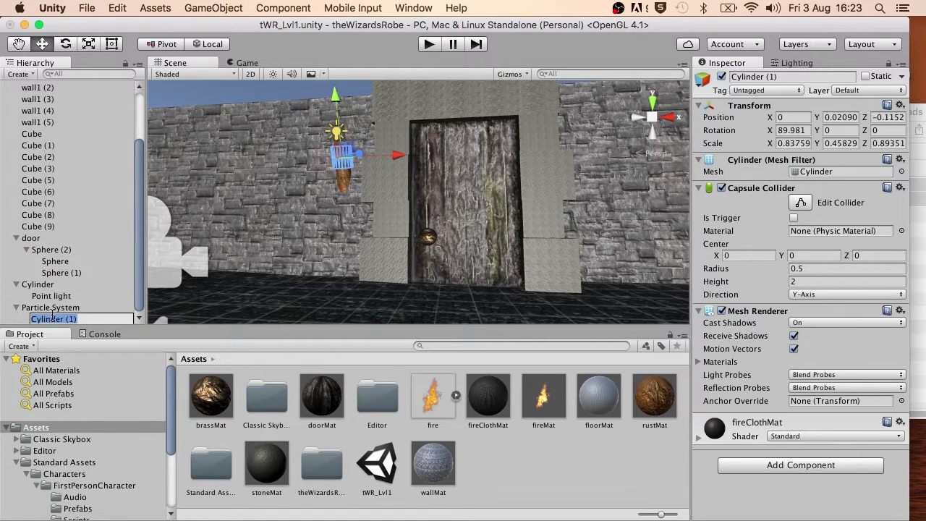
text(torchHead)
key(Return)
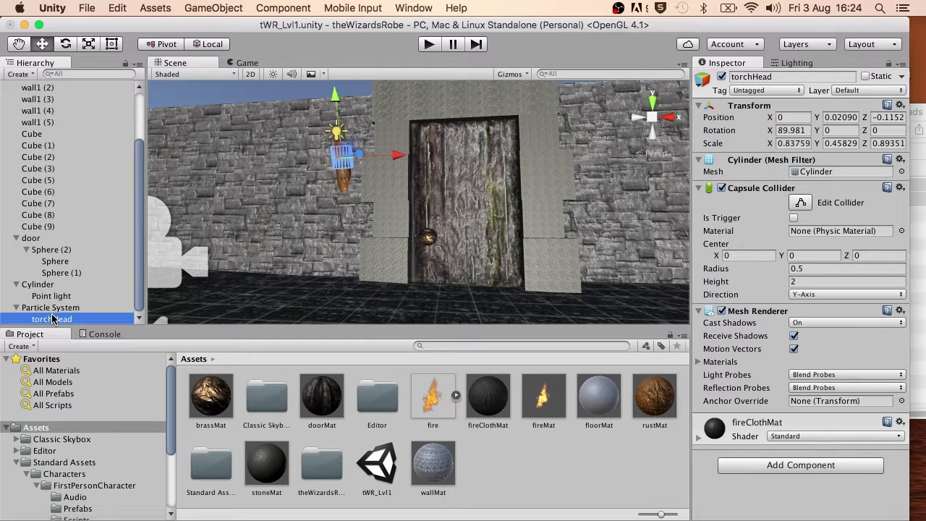
Rename the parent Cylinder of the torch as torchBody
click(37, 284)
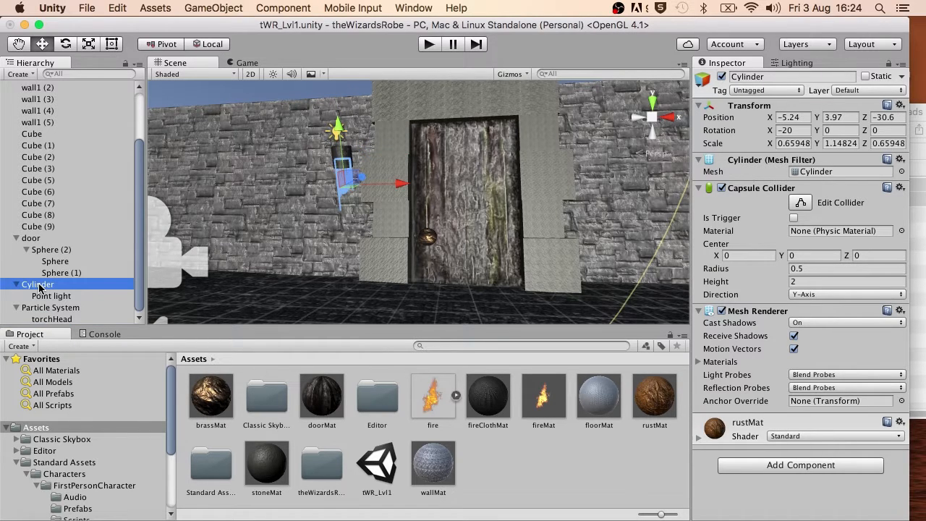
click(38, 284)
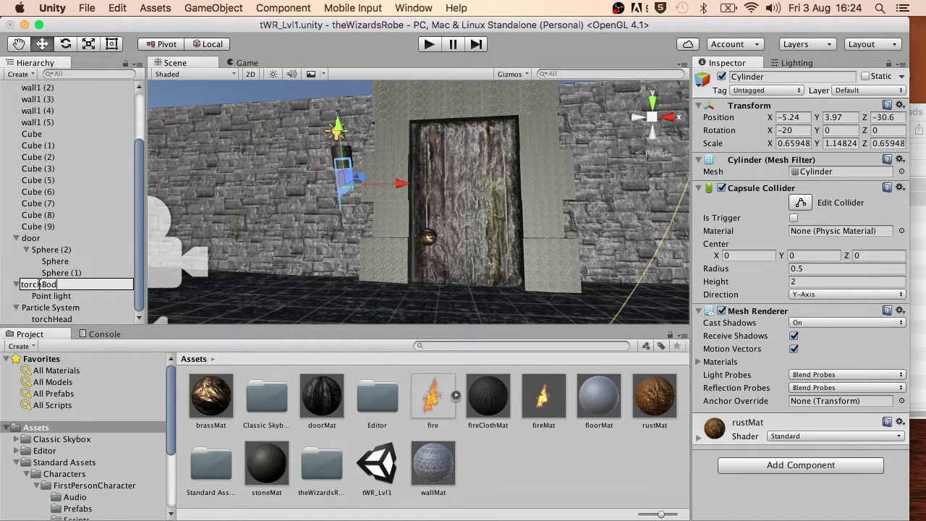
key(Return)
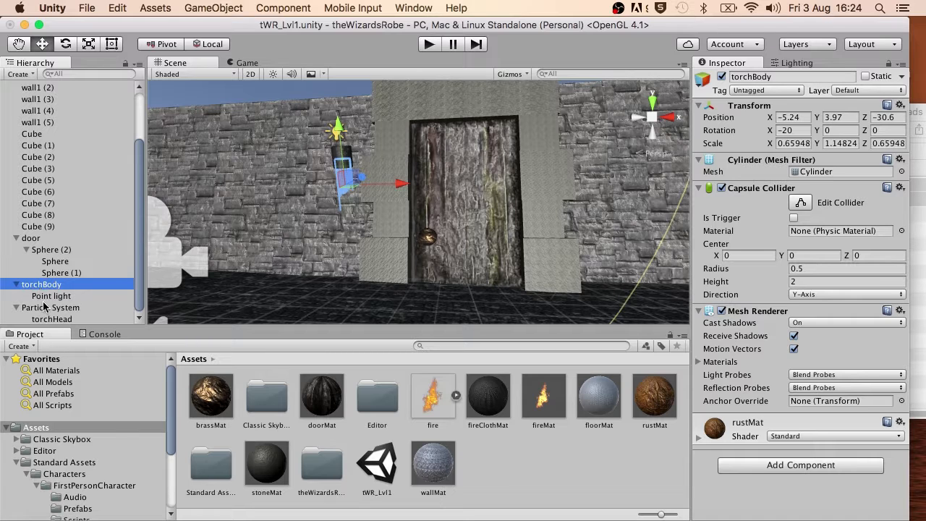
Scale torchBody to about 0.478 × 1.963 × 0.478 and lower it to about Y 3.2 and Z -30.32
click(47, 318)
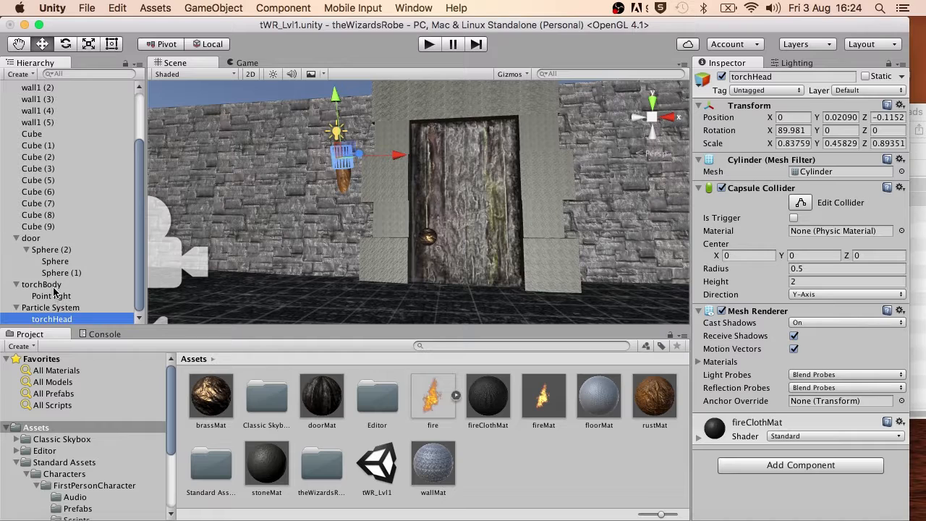
click(51, 285)
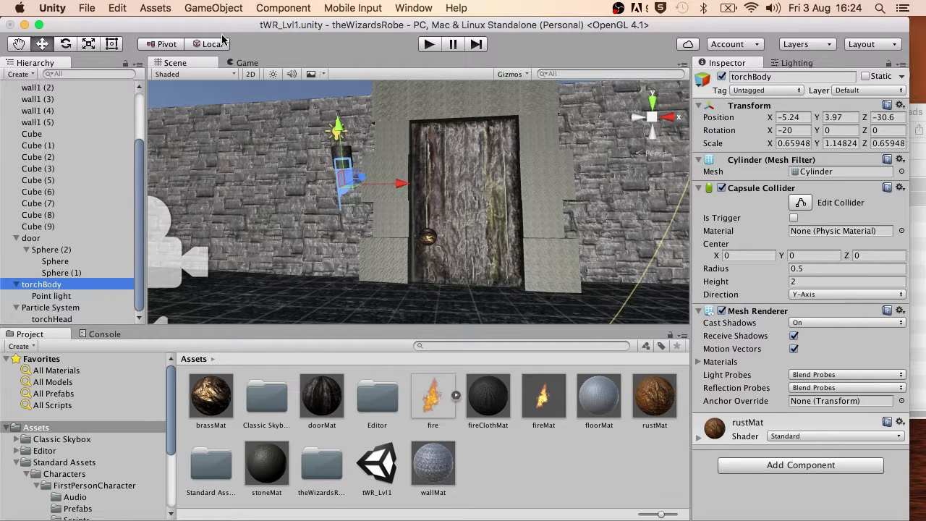
key(r)
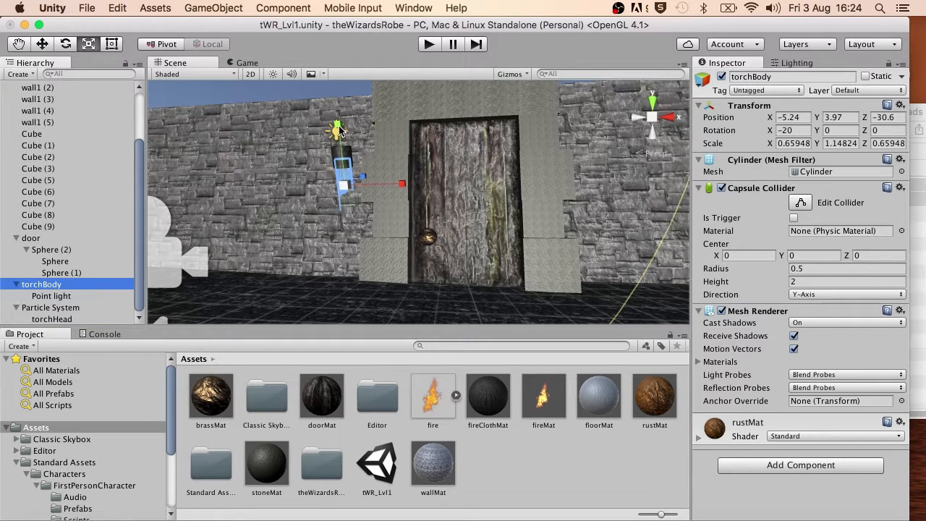
drag(340, 130, 335, 149)
drag(346, 187, 329, 202)
key(w)
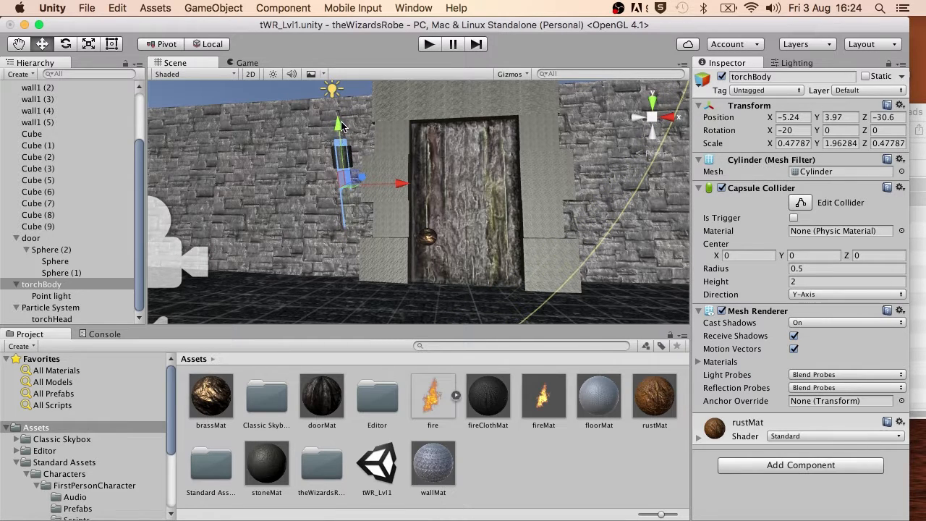
drag(341, 125, 343, 143)
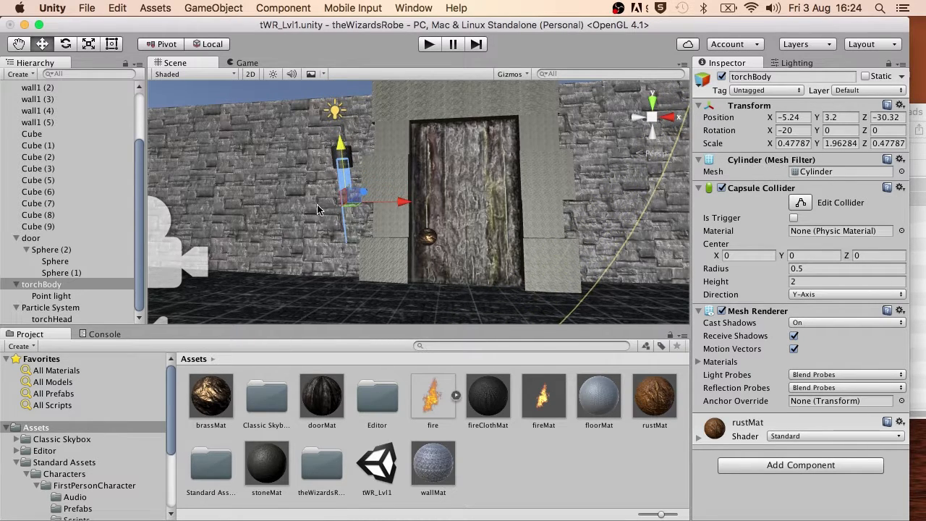
Shrink torchHead to a scale of about 0.718 × 0.393 × 0.766 and lower it to a local Z of about -0.32
click(268, 268)
alt+drag(458, 232, 331, 248)
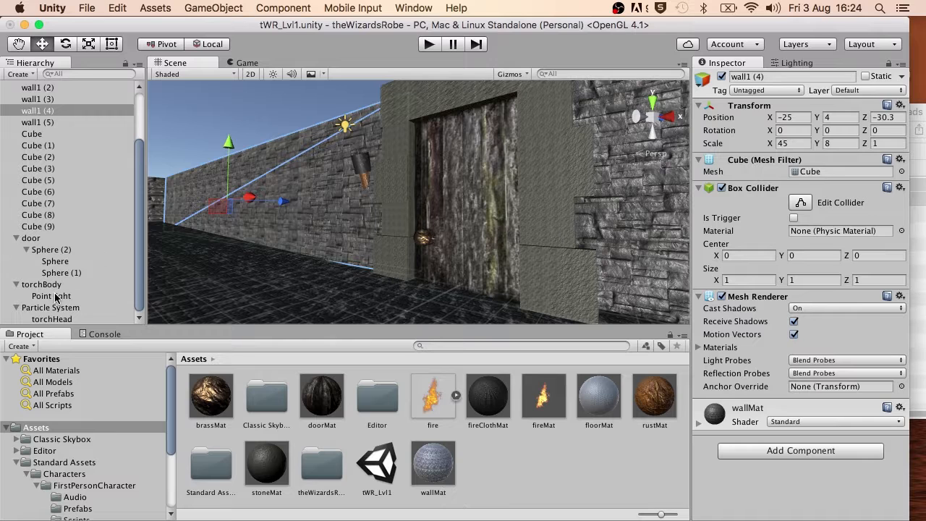
click(59, 319)
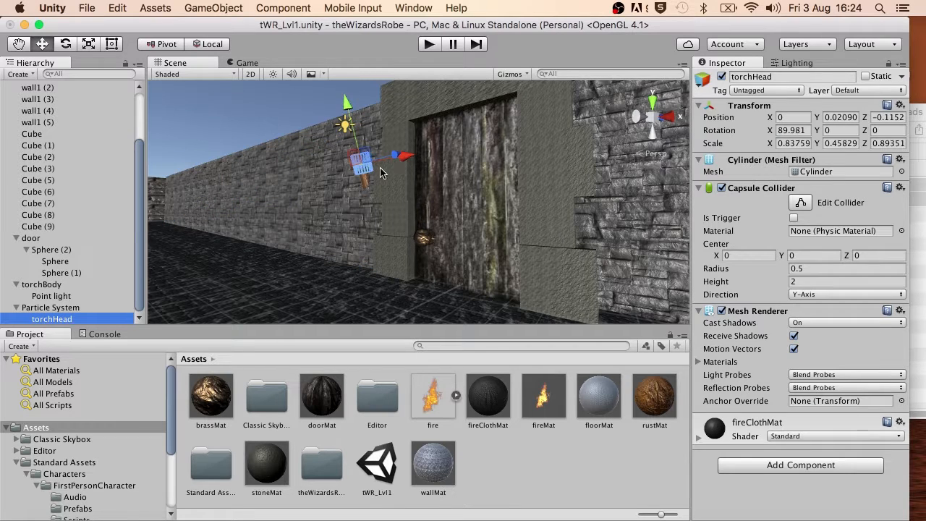
key(e)
key(r)
drag(361, 164, 350, 166)
key(w)
drag(350, 102, 351, 105)
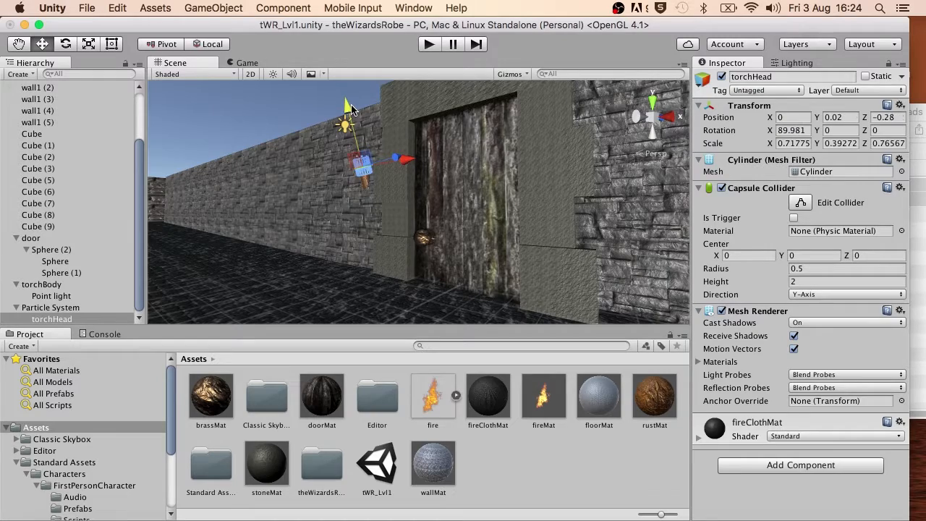
key(f)
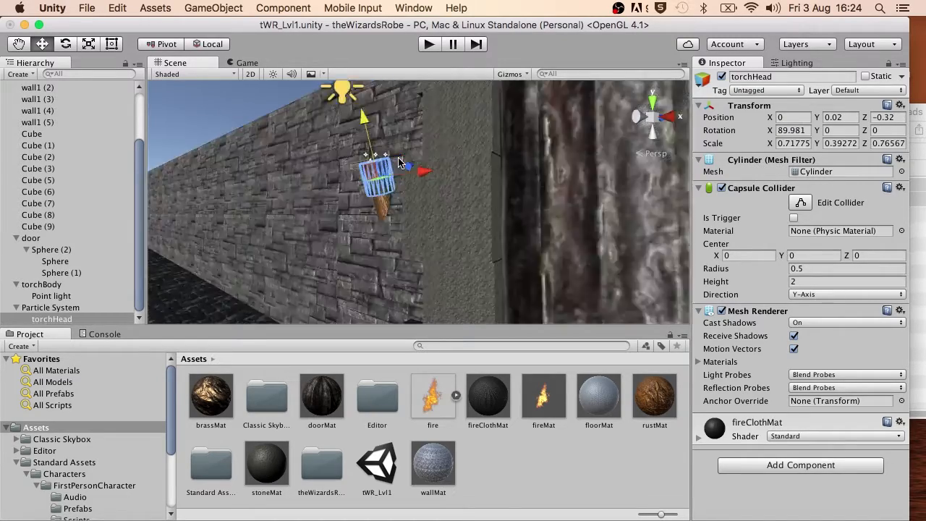
alt+drag(430, 206, 109, 265)
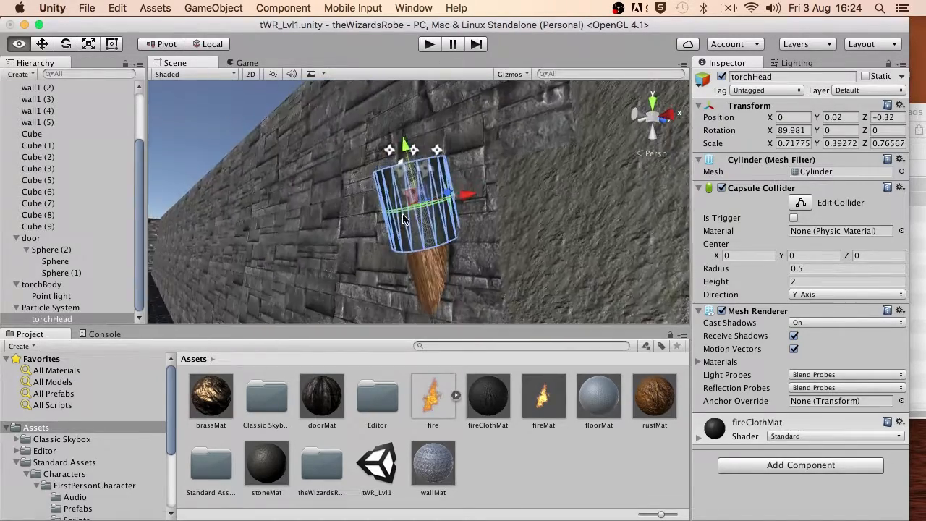
Take torchHead out of the Particle System and make it a child of torchBody
click(62, 307)
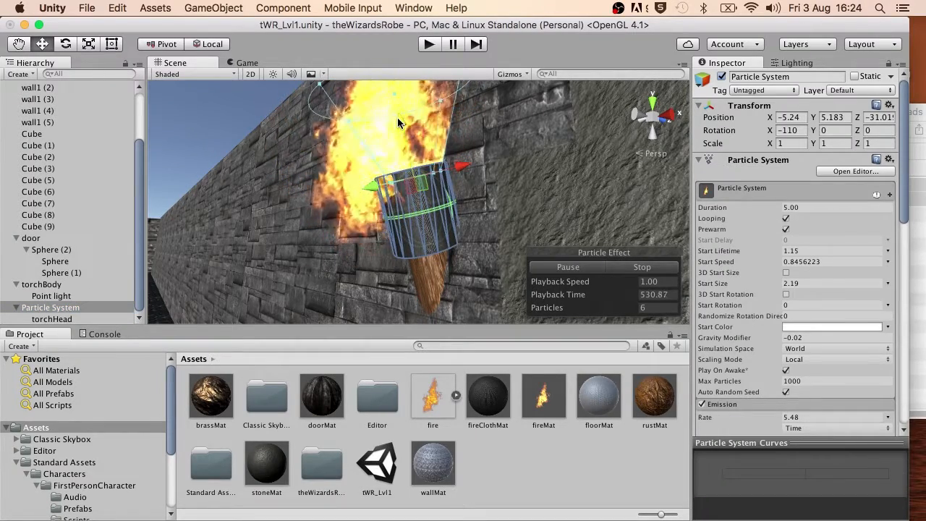
drag(63, 320, 60, 286)
Try to make the Particle System a child of torchHead, and undo the parenting
drag(68, 325, 65, 306)
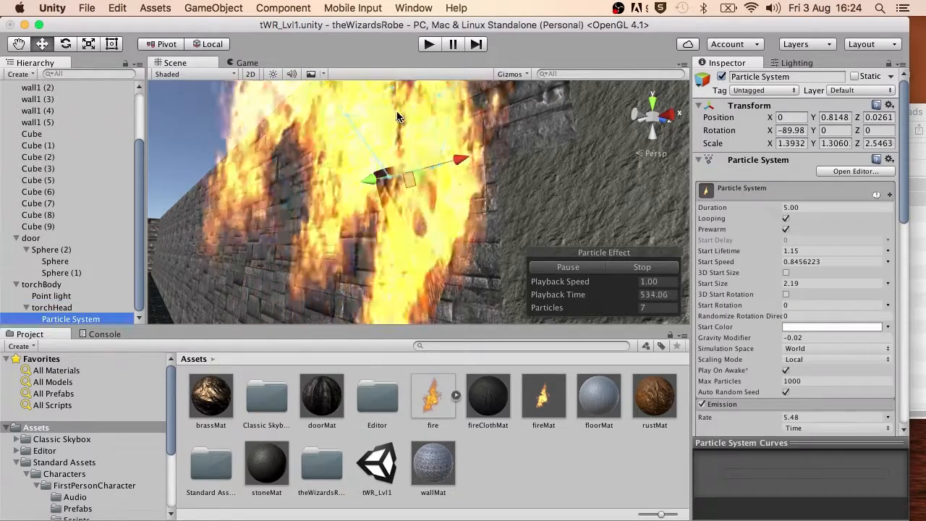
scroll(442, 208, down, 3)
alt+drag(447, 207, 543, 238)
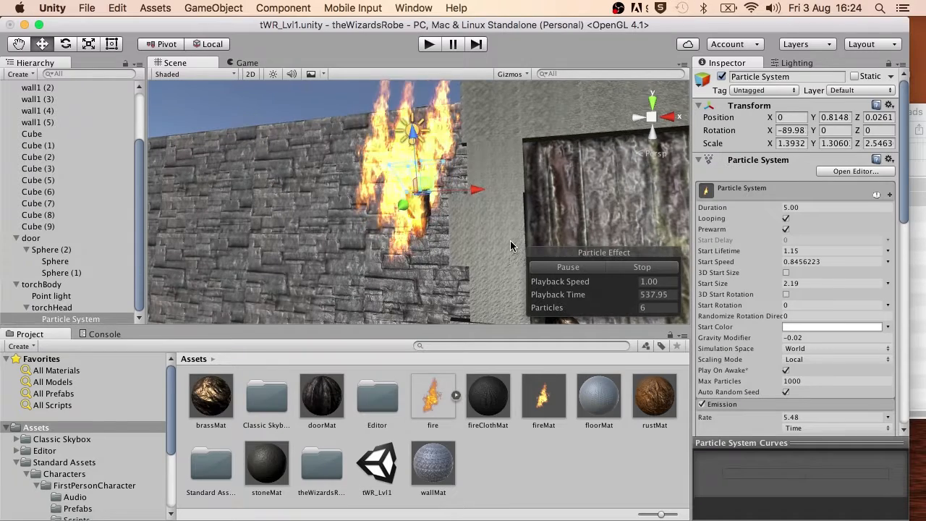
key(super+z)
Create an empty game object at the torch and name it torch
click(233, 7)
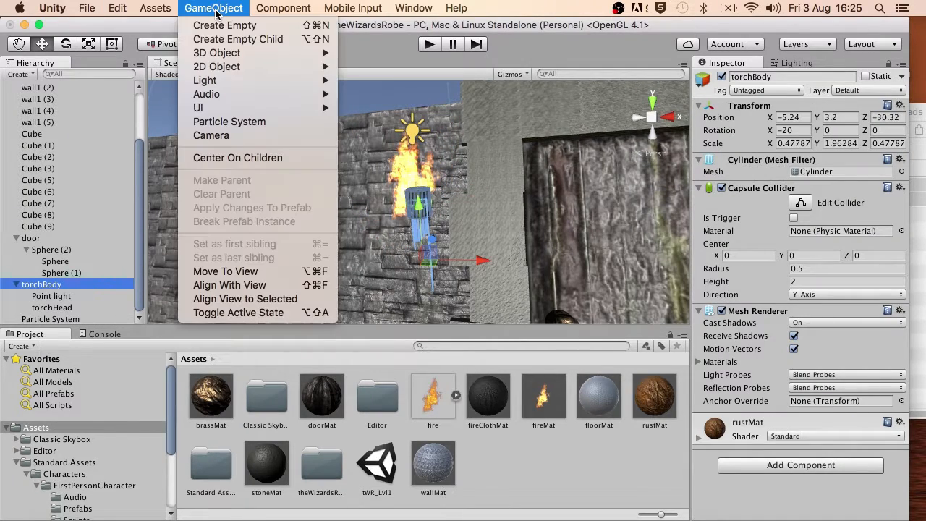
click(242, 27)
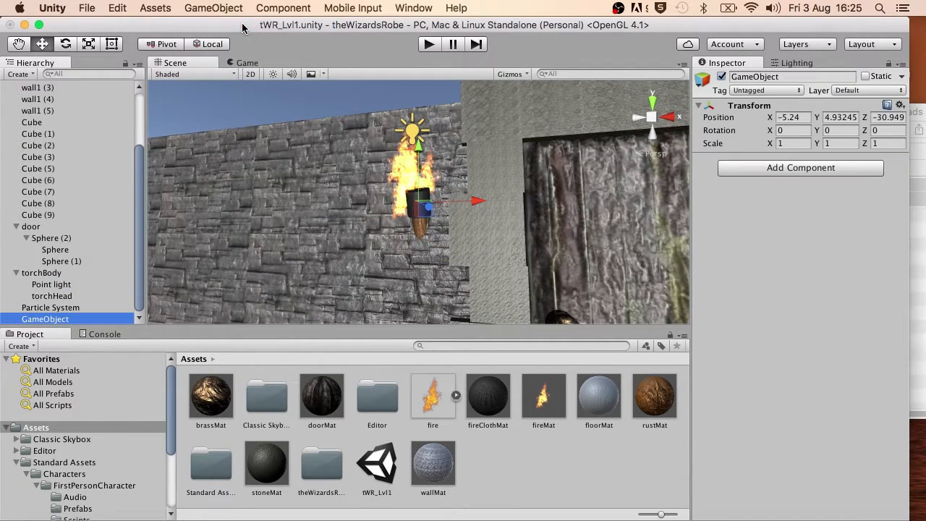
key(Return)
text(torc)
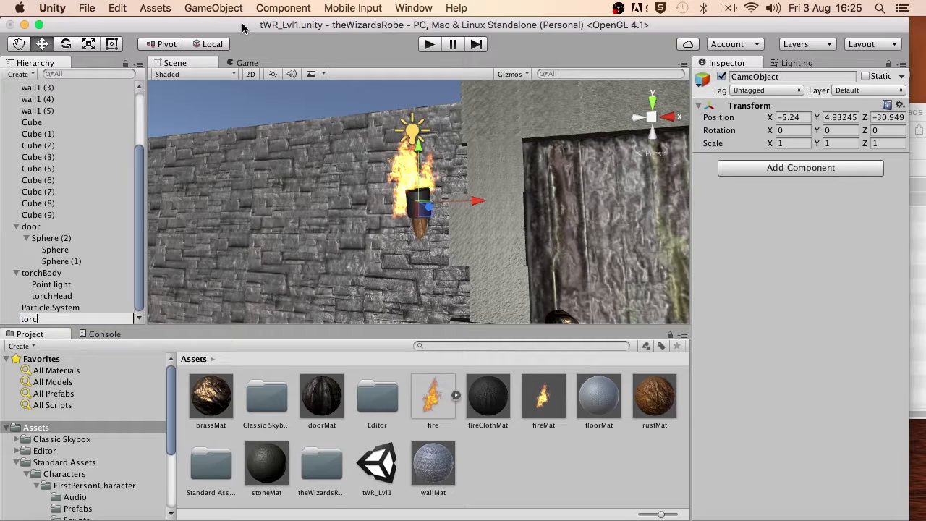
text(h)
key(Return)
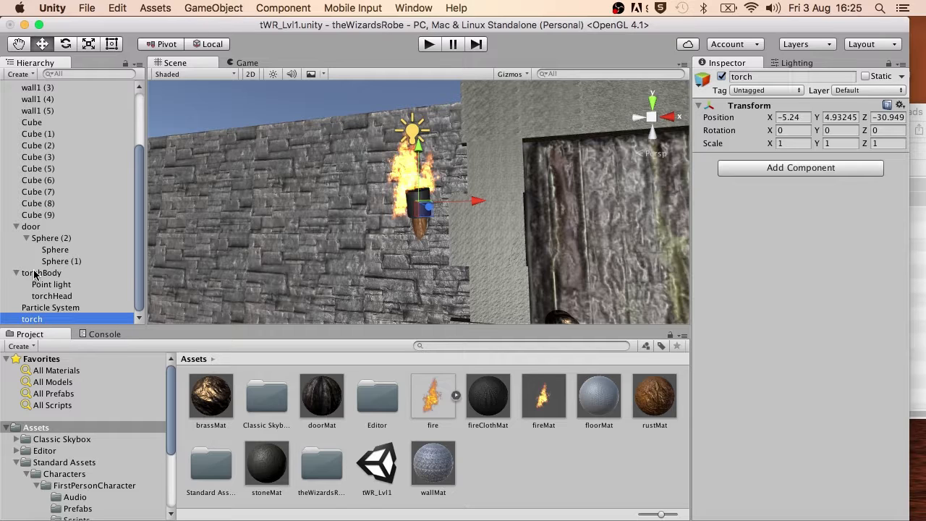
Make torchBody and the Particle System children of the empty torch object
drag(36, 275, 32, 319)
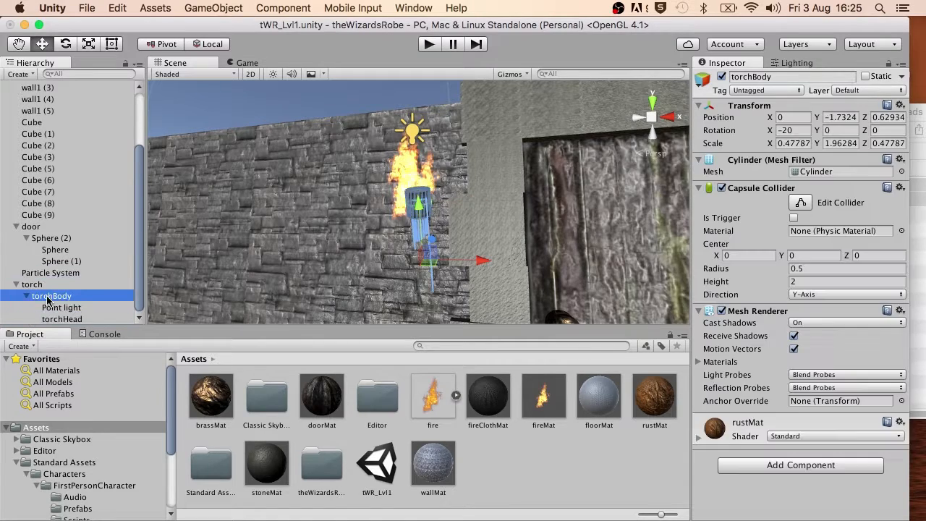
drag(62, 275, 40, 285)
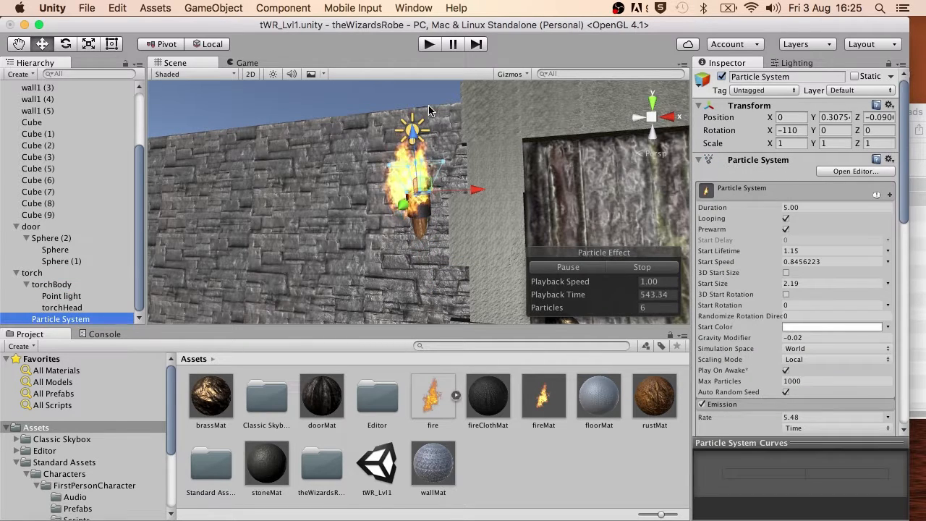
Move the whole torch up and against the wall, to about Y 6.36 and Z -31.58, and check it in Play mode
click(41, 284)
click(32, 272)
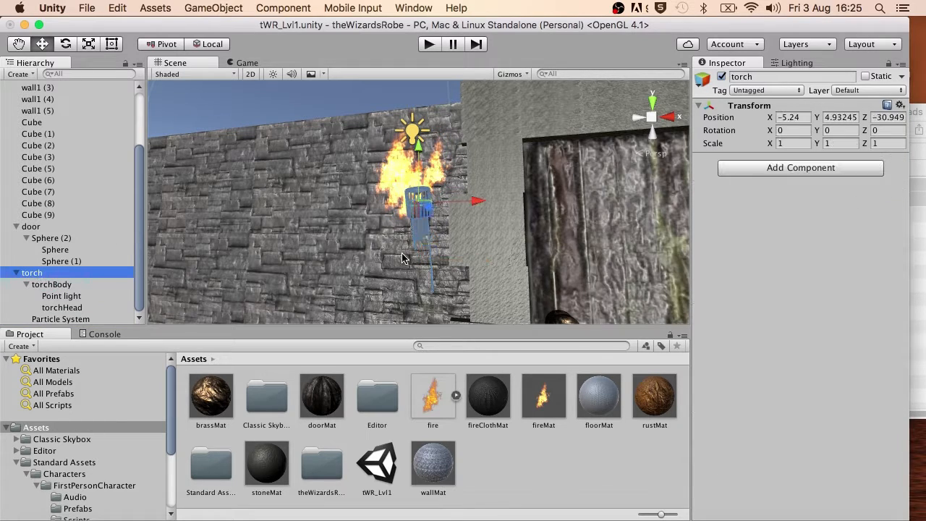
alt+drag(476, 250, 374, 254)
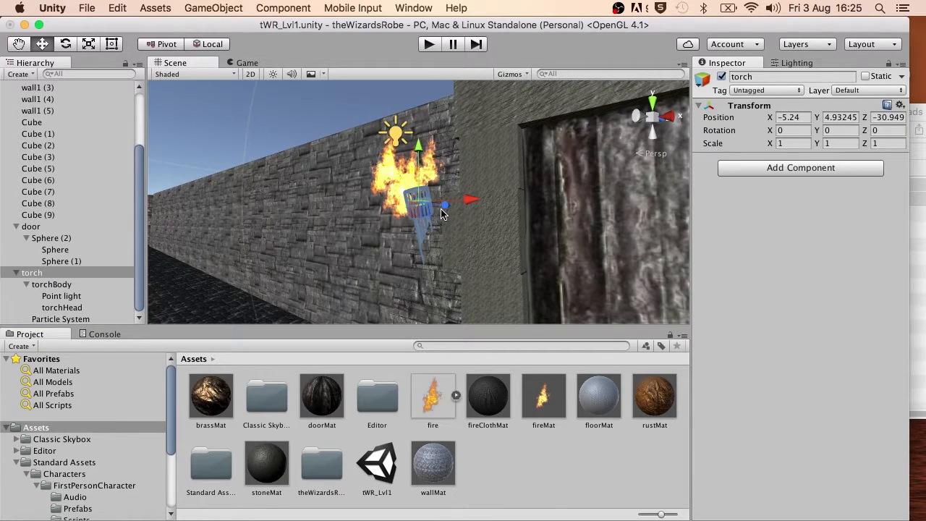
drag(446, 207, 437, 209)
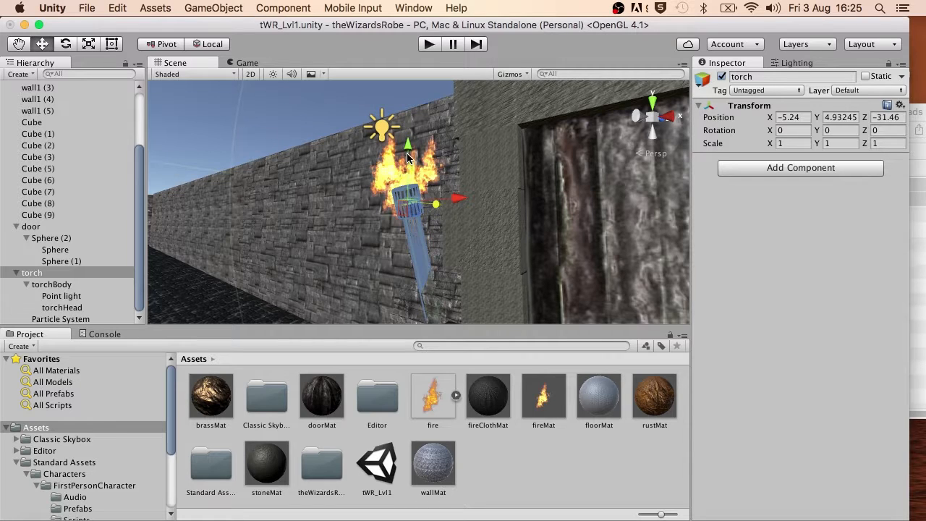
drag(407, 152, 411, 128)
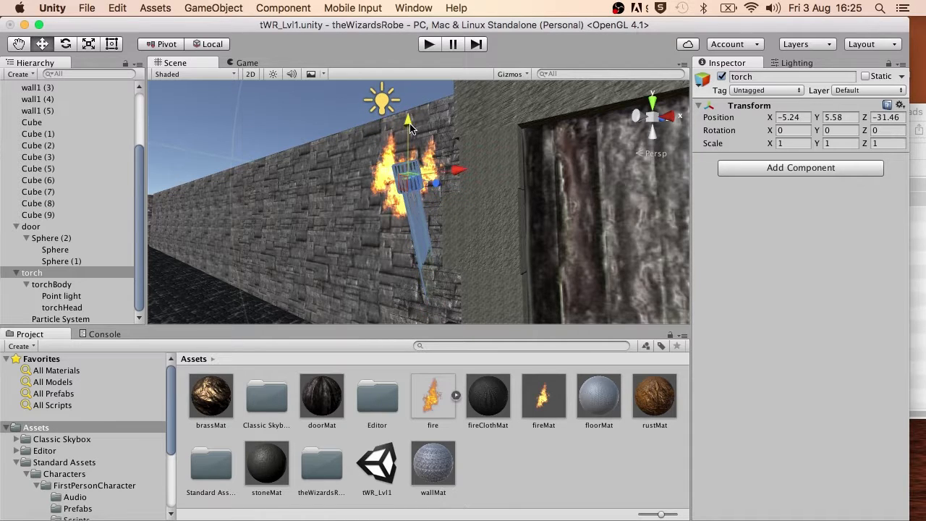
key(super+p)
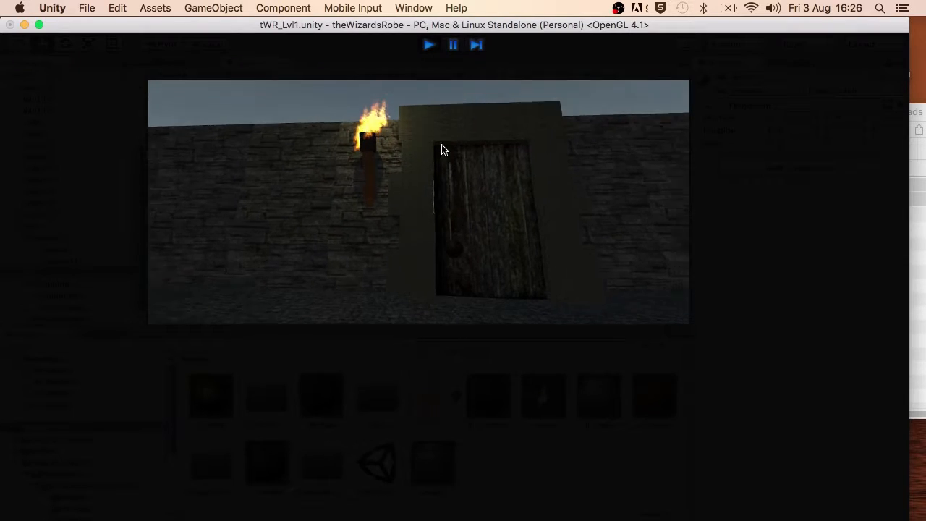
click(430, 46)
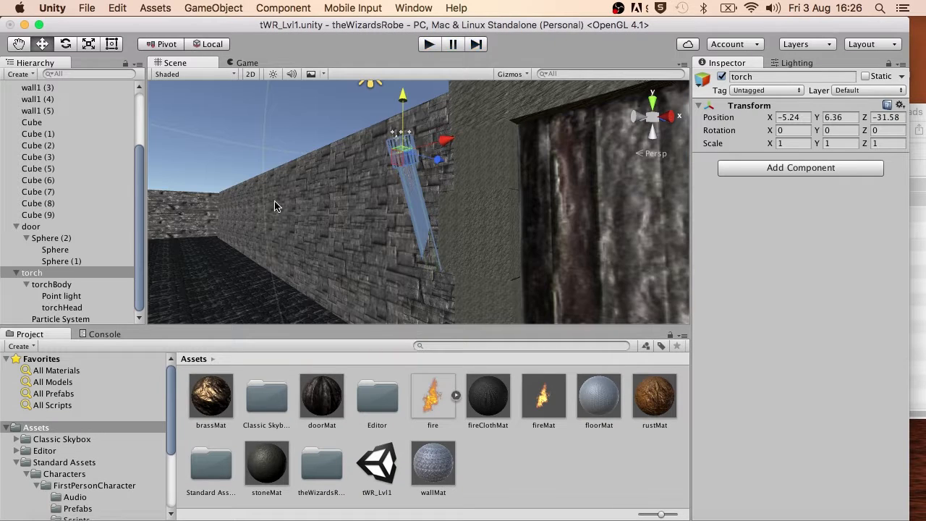
Move the Particle System into the torch head, to a local position of about X 0.07, Y -0.02, Z 0.01
click(75, 319)
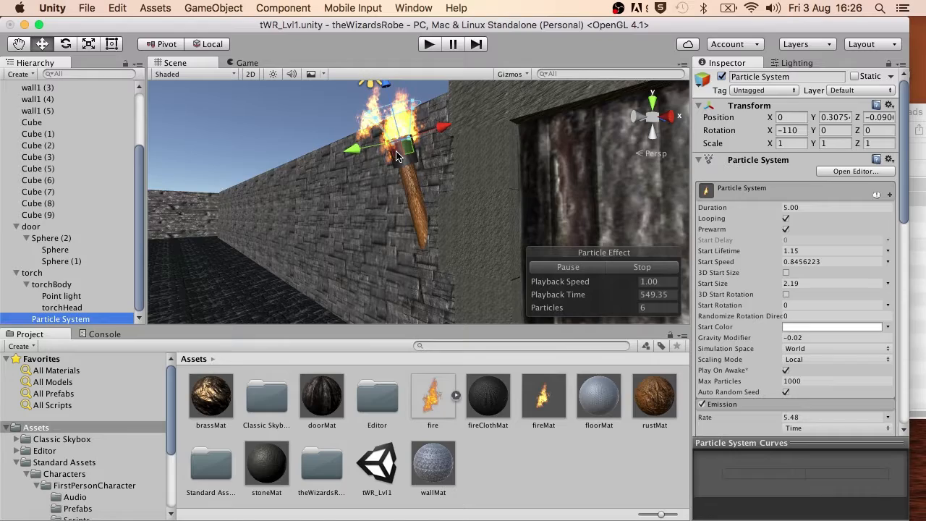
alt+drag(396, 155, 435, 261)
drag(415, 179, 484, 262)
alt+drag(341, 219, 356, 276)
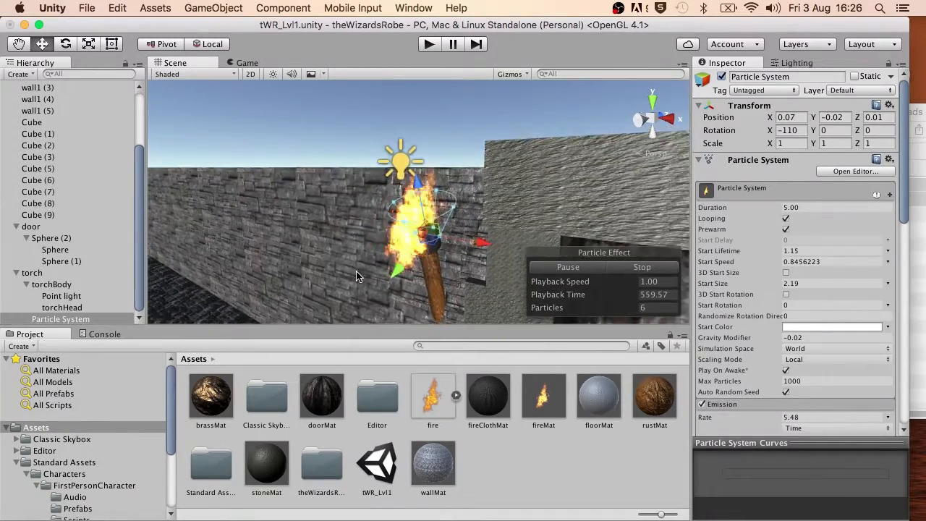
Duplicate the torch and place the copy on the other side of the door at about X 5.22
scroll(371, 267, down, 3)
click(29, 273)
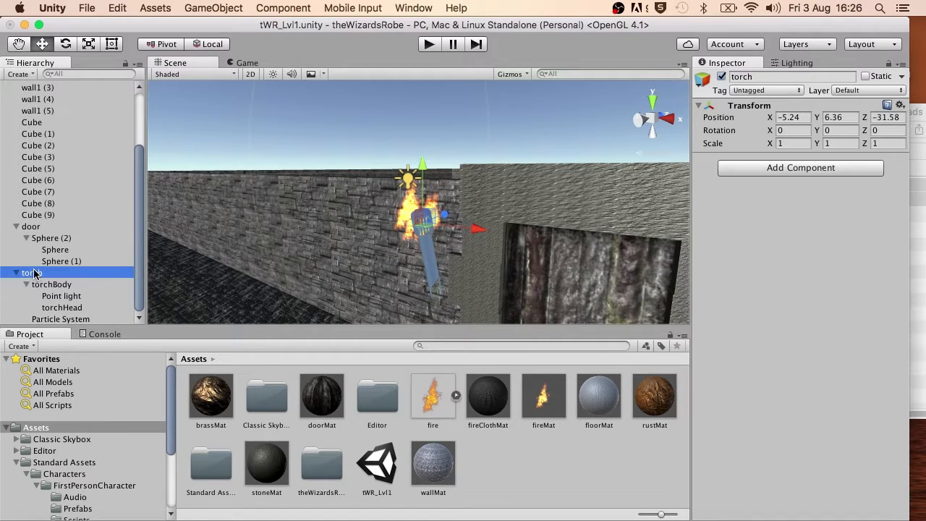
key(super+d)
scroll(330, 244, down, 5)
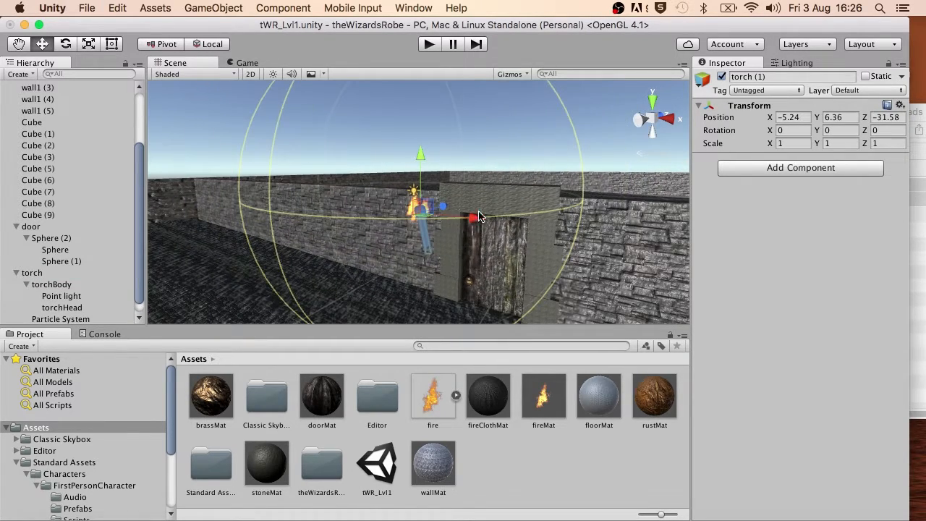
drag(477, 222, 599, 243)
alt+drag(490, 246, 629, 212)
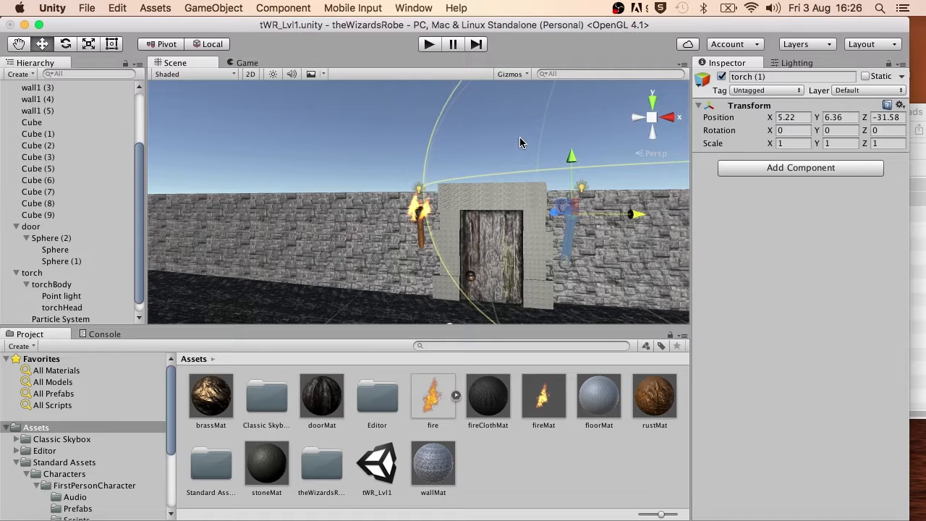
Save the scene and run the level in Play mode to examine the torches on both sides of the door
key(super+s)
click(428, 45)
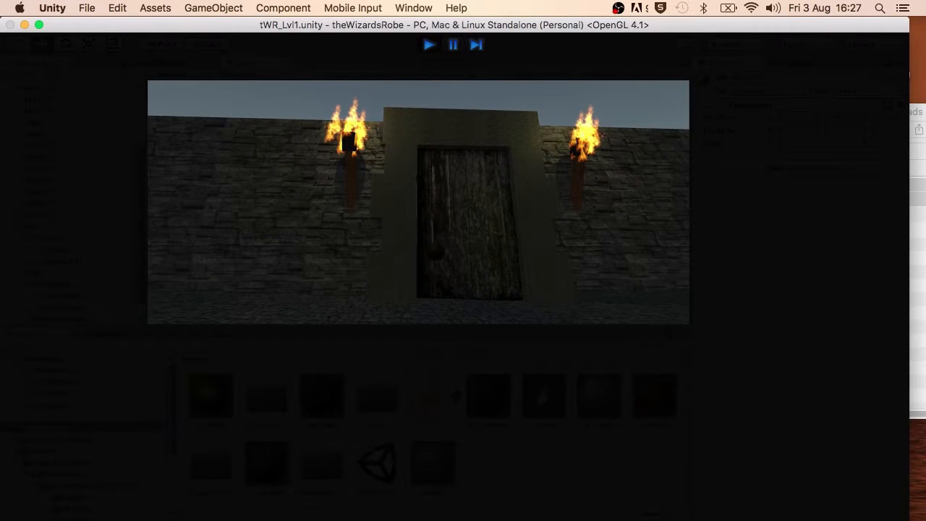
click(429, 44)
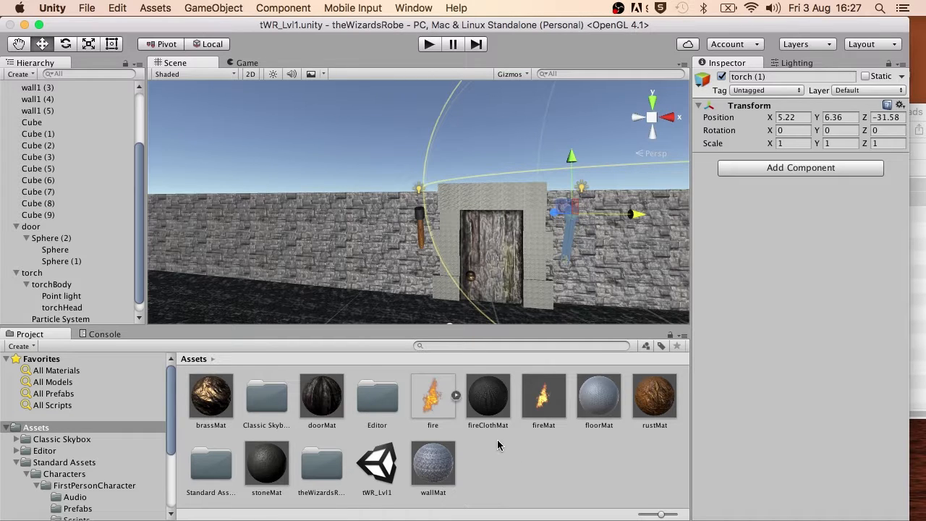
Examine the settings of the first torch's Particle System
click(73, 319)
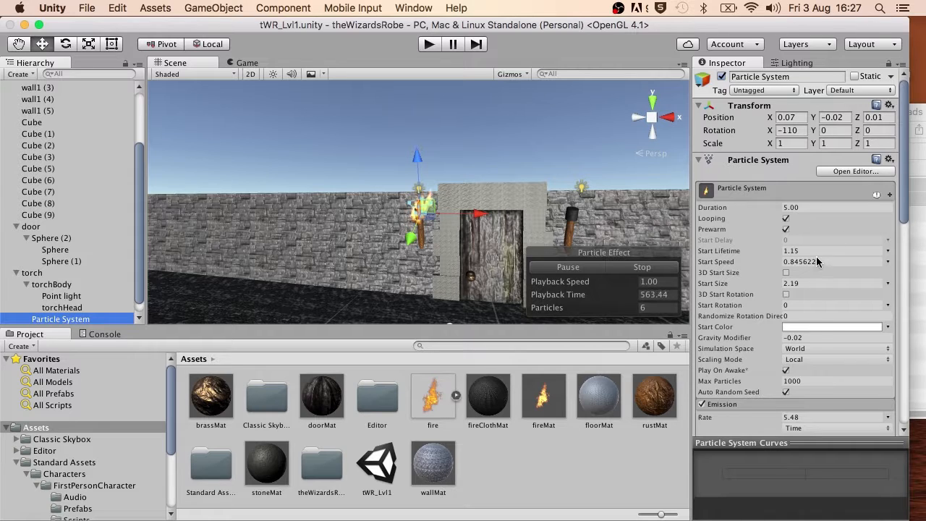
scroll(828, 318, down, 2)
scroll(825, 306, down, 10)
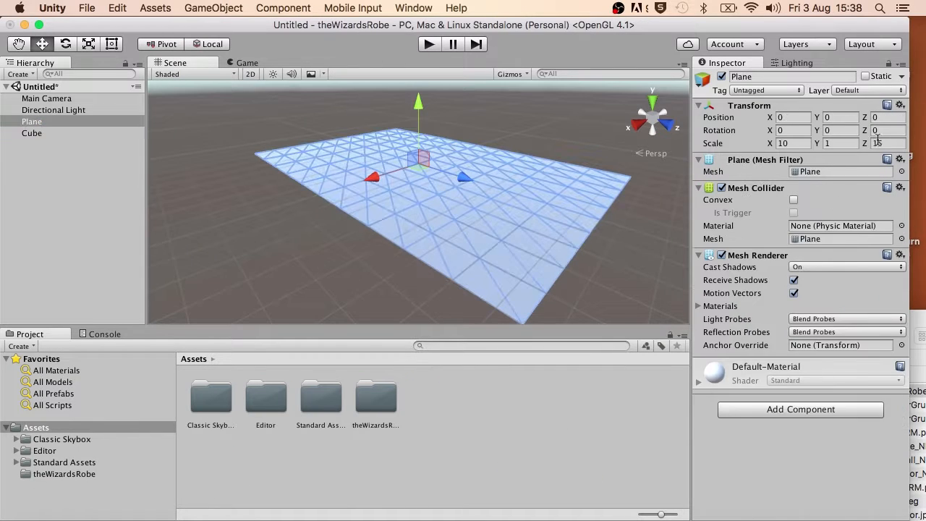
Set the Cube's X scale to 100 in the untitled scene
click(31, 133)
click(794, 143)
text(100)
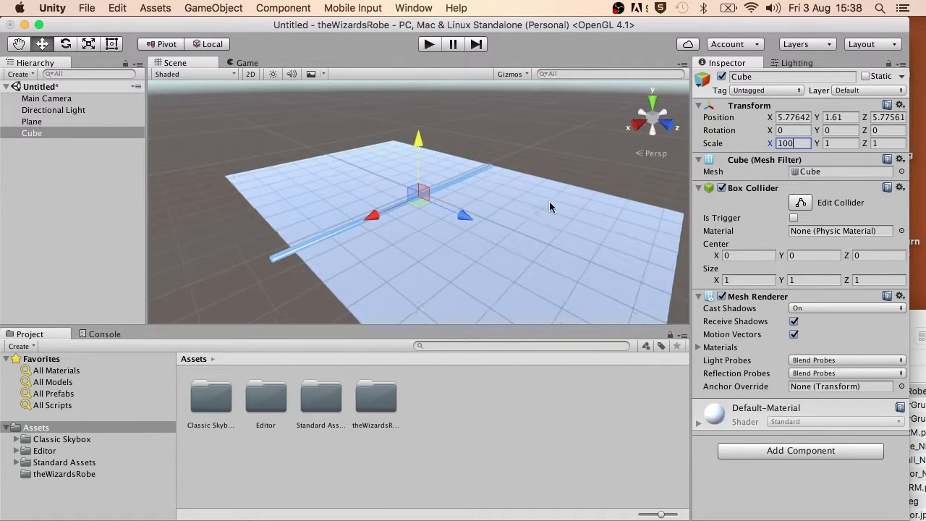
Create a material named wallMat with the stoneWall texture as albedo and its NRM texture as normal map
click(656, 103)
right_click(449, 427)
mouse_move(542, 281)
click(655, 298)
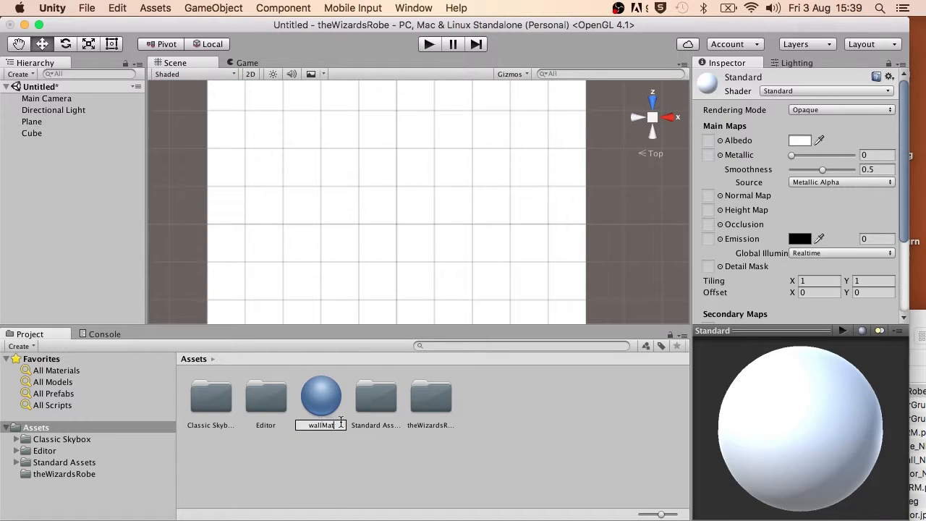
key(Return)
click(22, 474)
drag(655, 397, 709, 141)
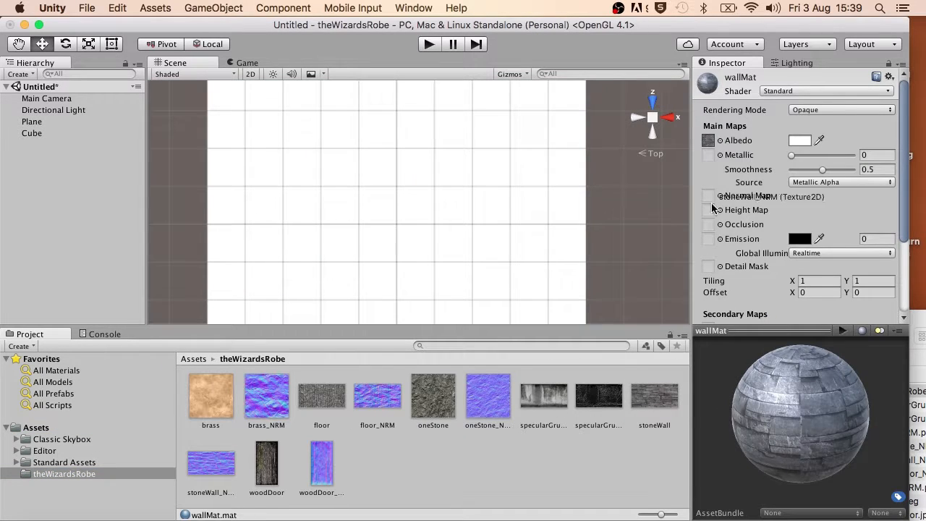
drag(713, 208, 709, 197)
Apply wallMat to the Cube and set its scale to X 100 and Y 8
click(31, 134)
click(35, 427)
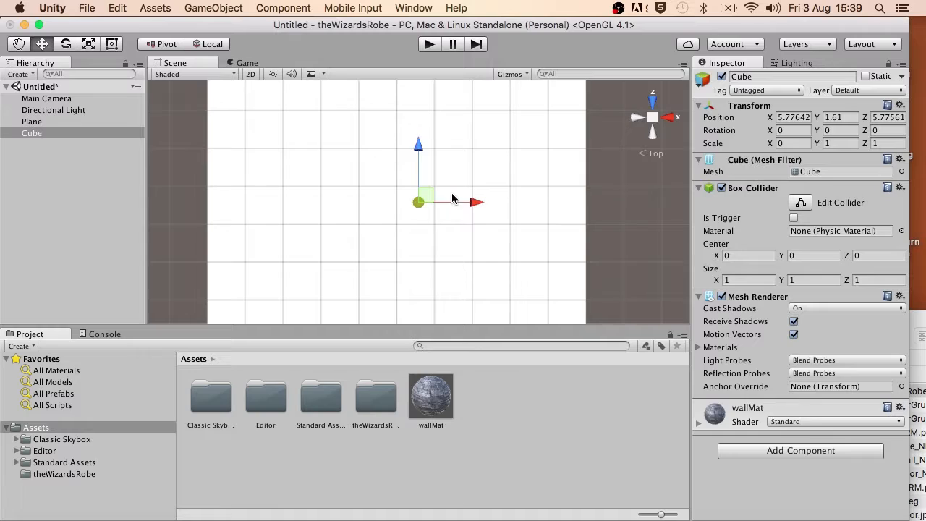
alt+drag(452, 198, 311, 131)
key(r)
drag(800, 143, 707, 147)
text(100)
alt+drag(497, 221, 304, 199)
drag(838, 144, 773, 144)
text(8)
scroll(332, 221, down, 8)
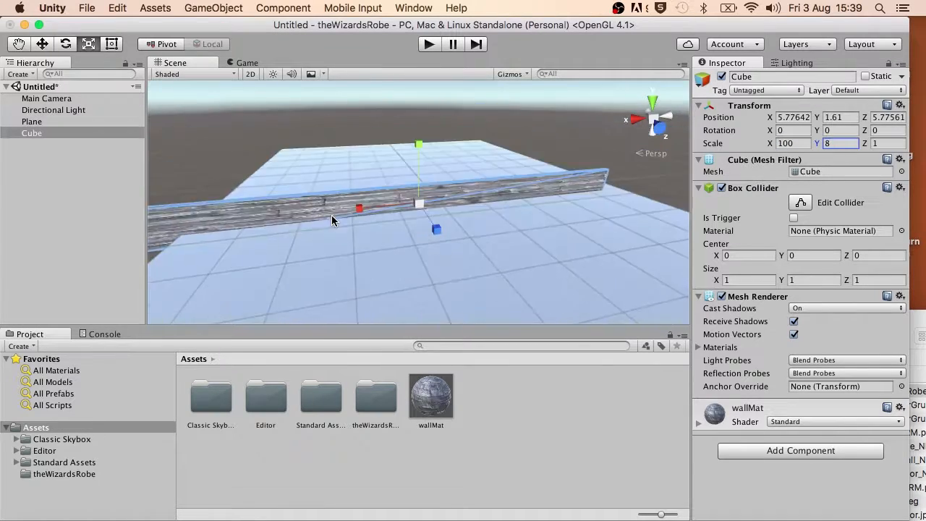
Set the Cube's position to 0, 0, 0 and rename it wall1
alt+drag(331, 220, 307, 250)
click(802, 118)
text(0)
click(32, 121)
key(f)
right_click(33, 132)
click(71, 176)
text(wall1)
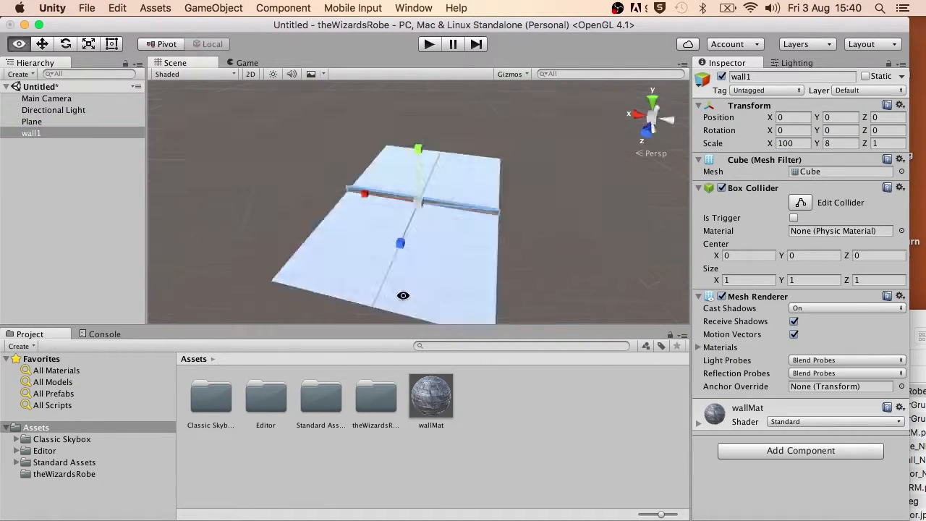
Place wall1 and a duplicate at opposite ends of the floor, the duplicate at Z 75, and raise both walls
alt+drag(404, 295, 250, 253)
key(w)
click(33, 122)
click(37, 133)
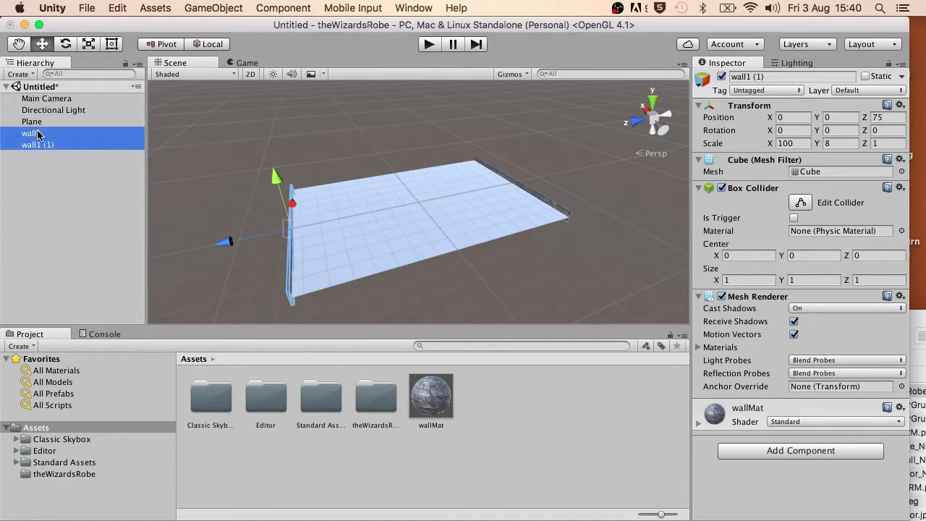
click(645, 108)
drag(540, 141, 540, 134)
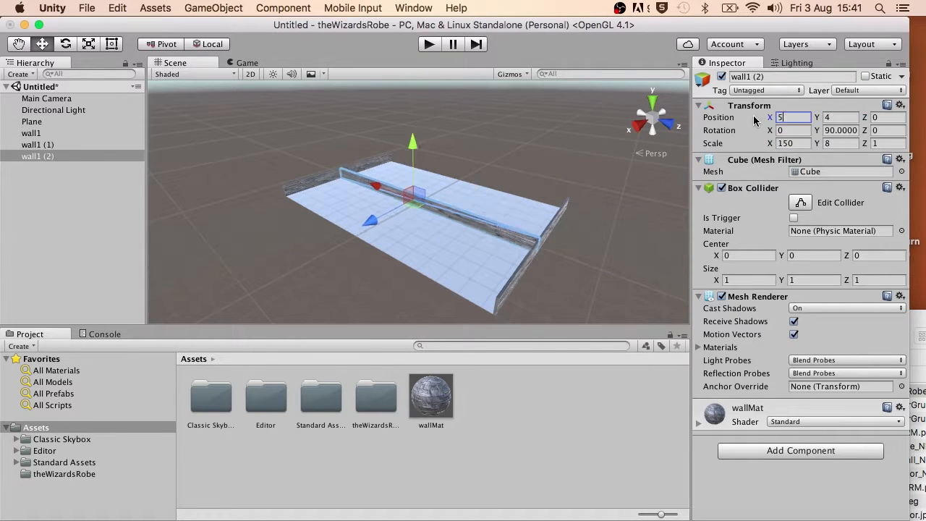
Set the 150-long side wall's X position to 50 and duplicate it for the opposite side
text(0)
click(35, 156)
key(super+d)
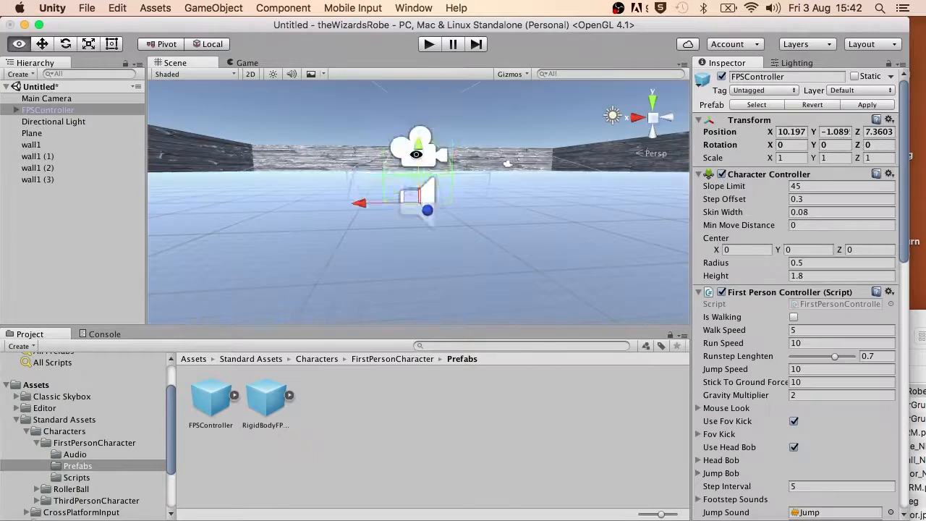
Run the level in Play mode to examine the stone walls with wallMat's tiling at X 5 and Y 5
click(434, 47)
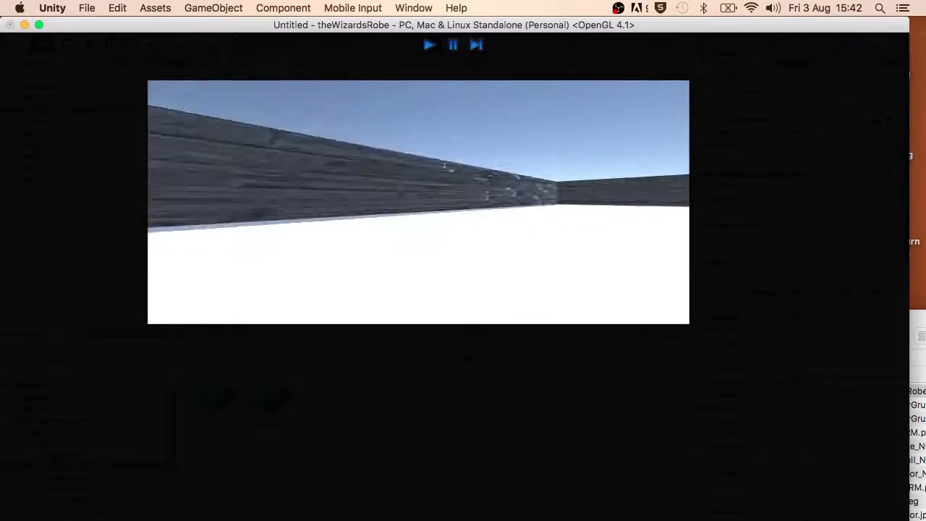
click(427, 45)
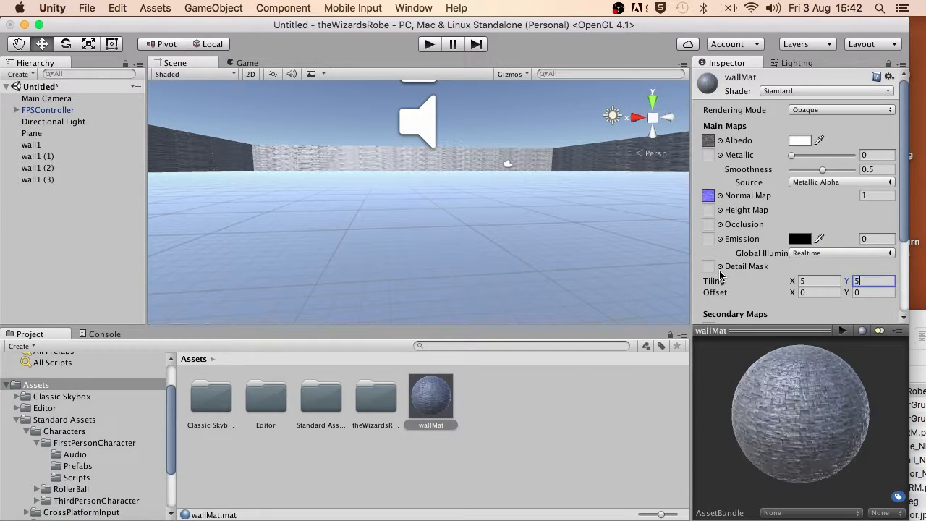
click(429, 44)
click(430, 44)
Set wallMat's tiling to X 20 and Y 10, and run the level
key(Tab)
text(10)
drag(811, 281, 763, 282)
text(20)
click(430, 44)
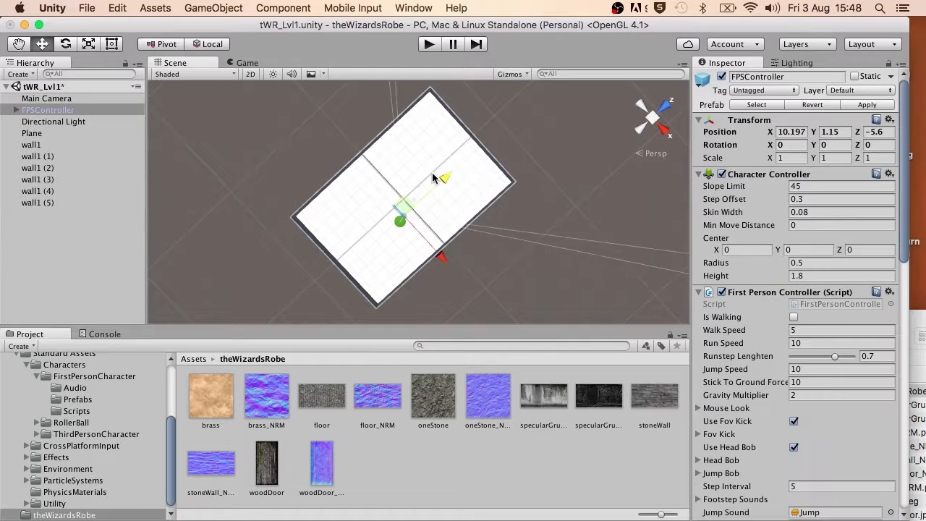
Shift the two divider walls toward one end of the room and play-test the gap between them
click(37, 191)
click(47, 110)
click(429, 44)
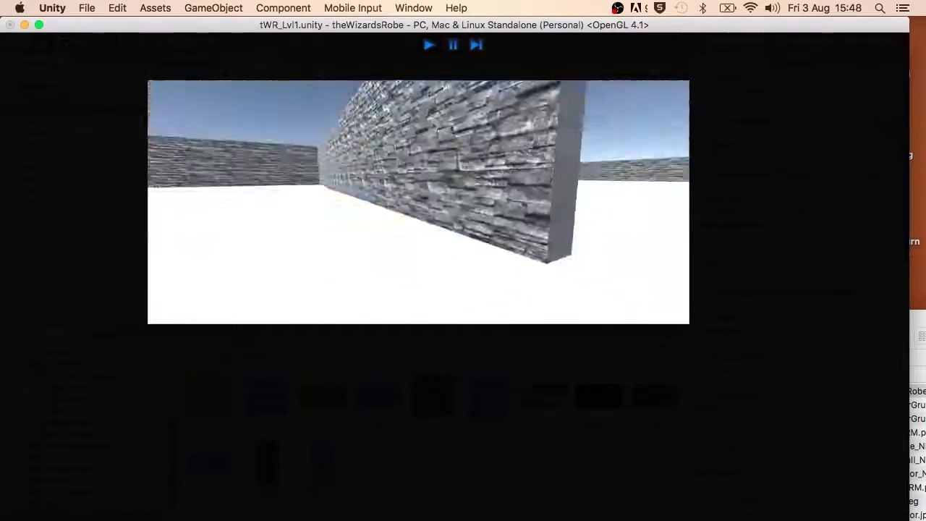
click(426, 46)
Create a floorMat material with the floor texture as albedo and floor_NRM as normal map, and apply it to the floor plane
scroll(24, 438, up, 5)
click(36, 428)
click(320, 394)
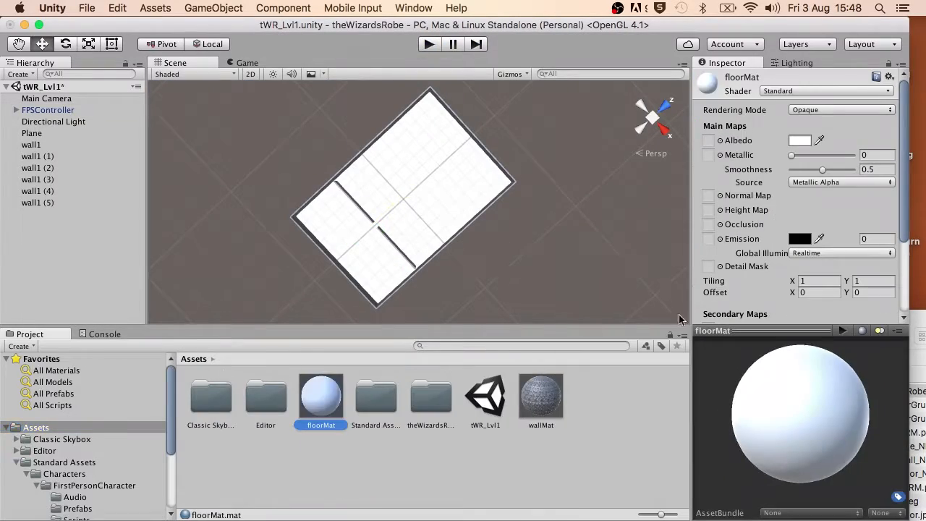
scroll(72, 449, down, 5)
click(64, 512)
drag(377, 395, 710, 197)
scroll(58, 434, up, 5)
click(56, 429)
drag(328, 402, 425, 184)
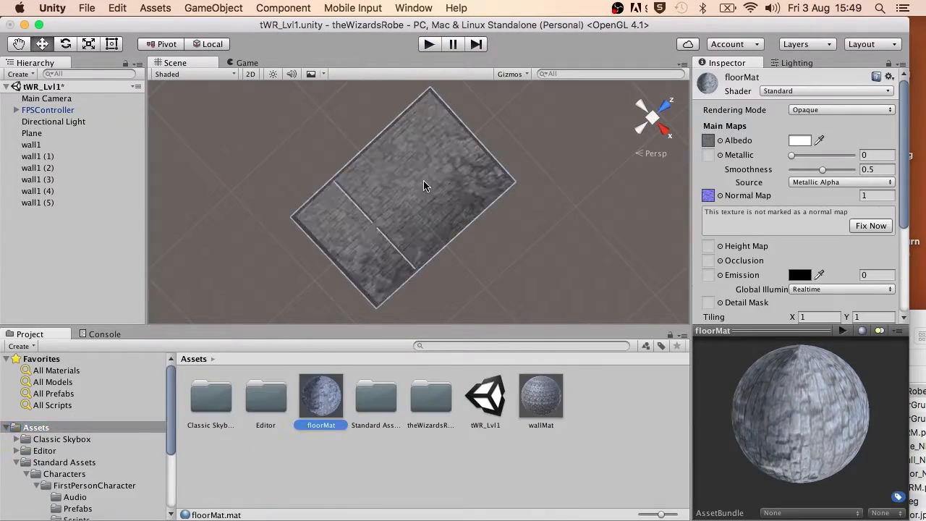
Set floorMat's main tiling to X 2 and Y 10, and play-test the level to examine the floor
scroll(425, 183, up, 5)
scroll(827, 249, down, 5)
text(10)
drag(812, 163, 735, 161)
text(2)
key(Tab)
text(10)
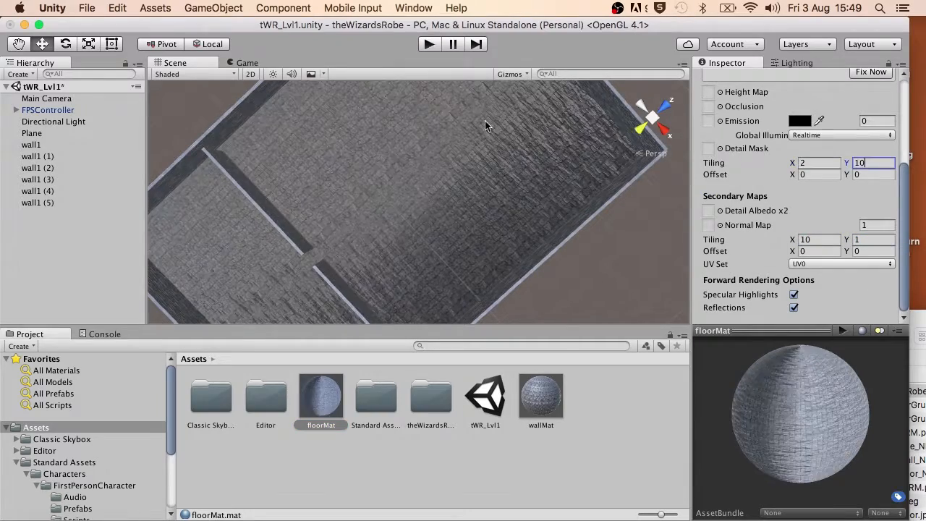
click(429, 45)
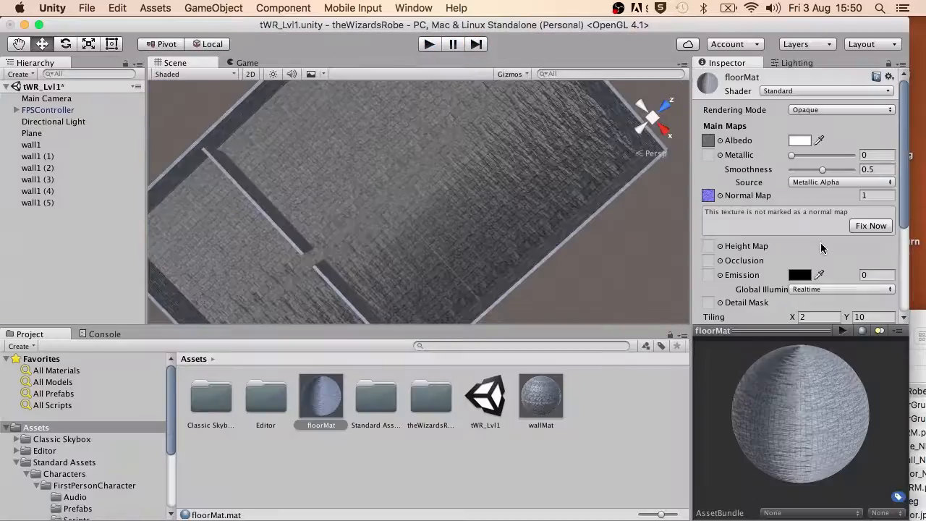
click(428, 45)
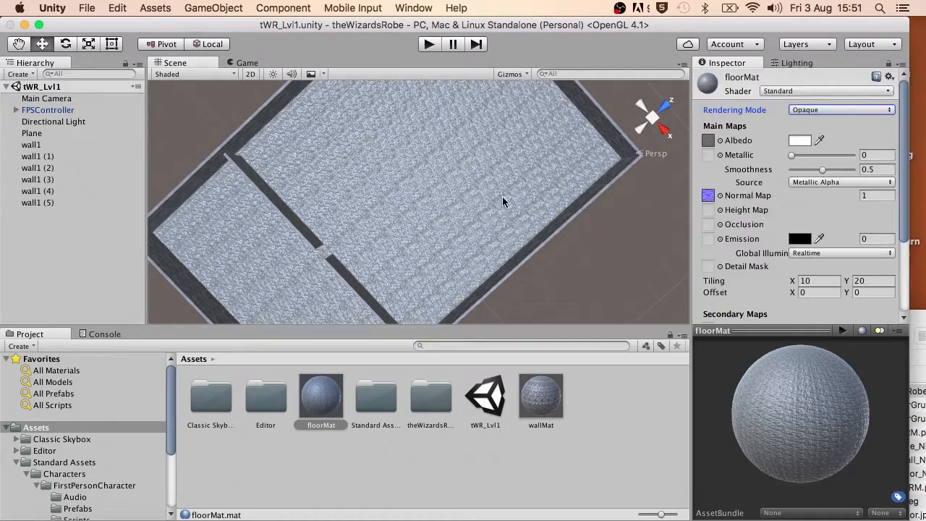
Rotate the floor Plane to Y -90 with an X scale of 15, and play-test the level
key(e)
click(445, 251)
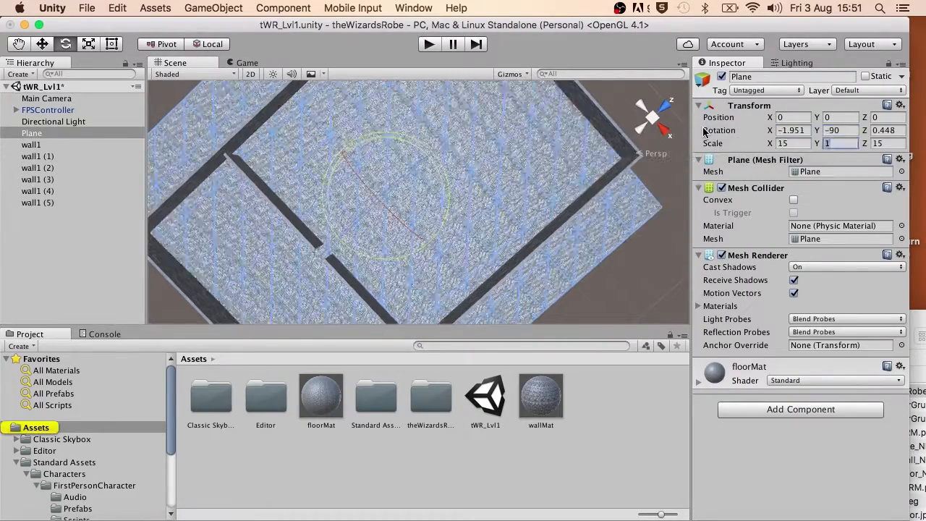
click(429, 45)
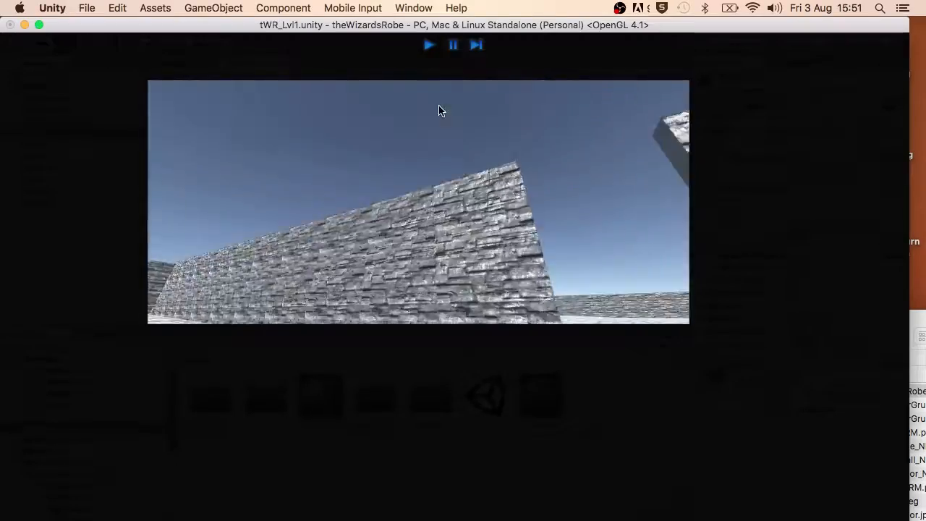
click(429, 44)
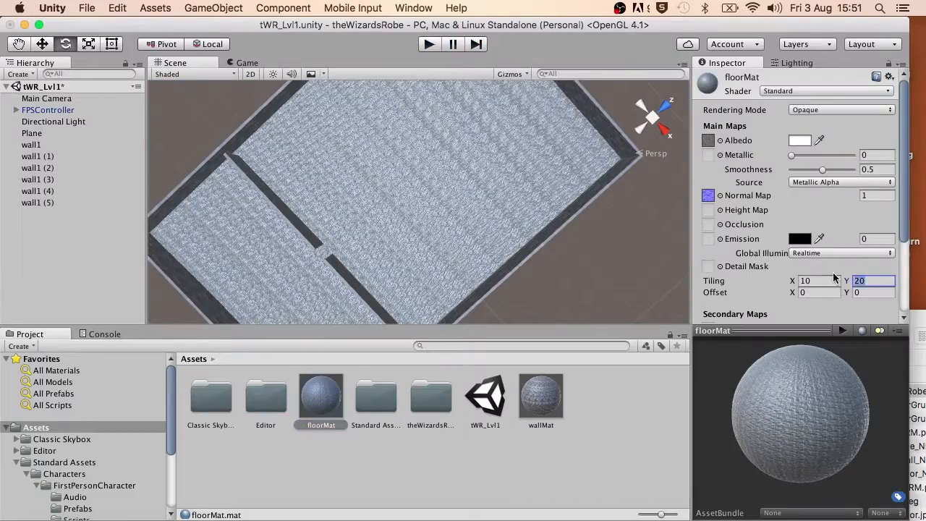
Set floorMat's tiling to X 20 and Y 30, running the level to judge the floor texture
click(429, 45)
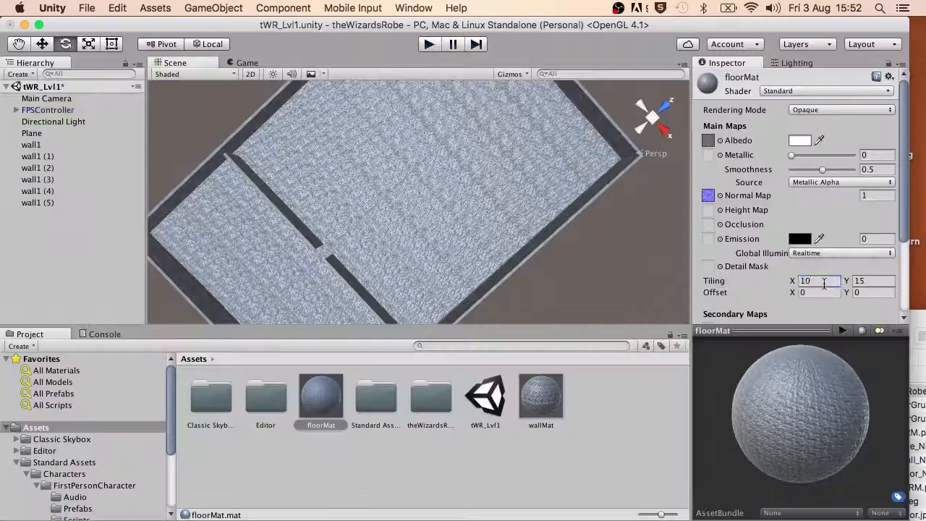
click(430, 47)
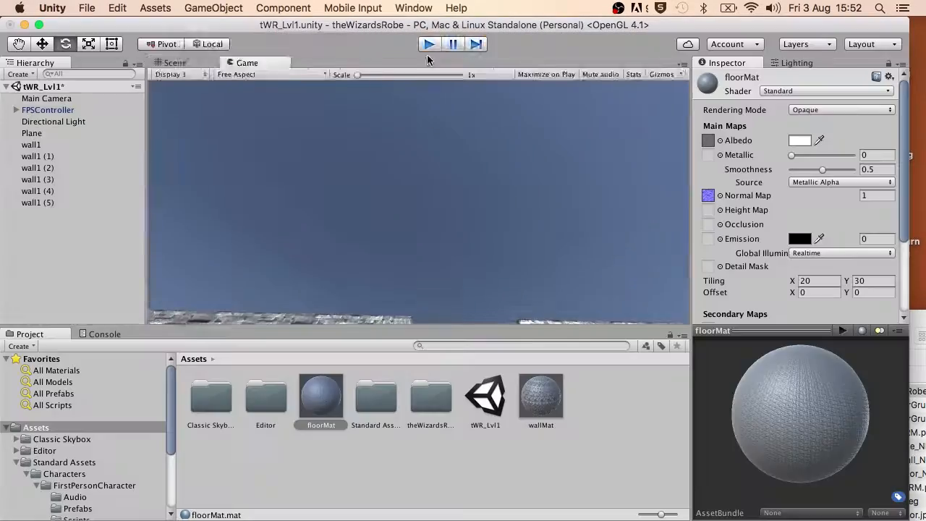
Add a cube scaled 2 × 2 × 1.5 and place it beside the divider wall's opening at about X 3.18, Z -30.36
click(331, 263)
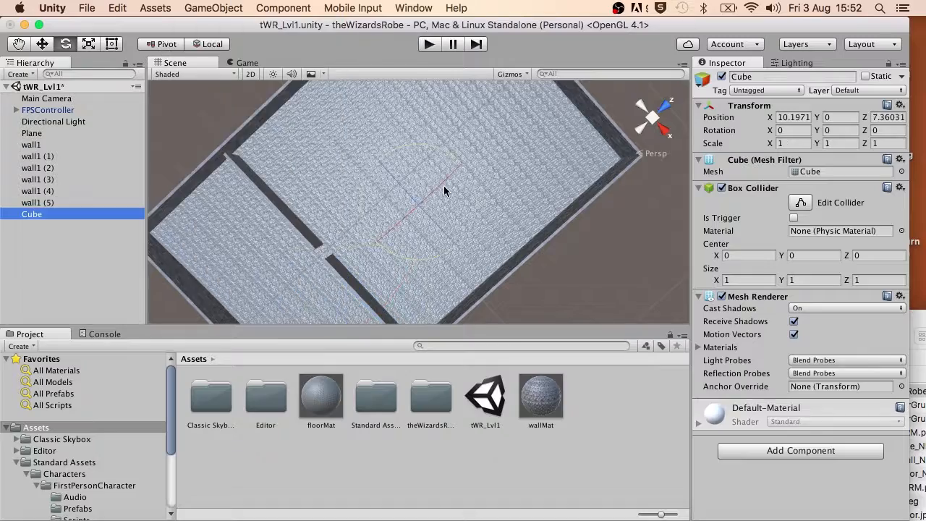
key(w)
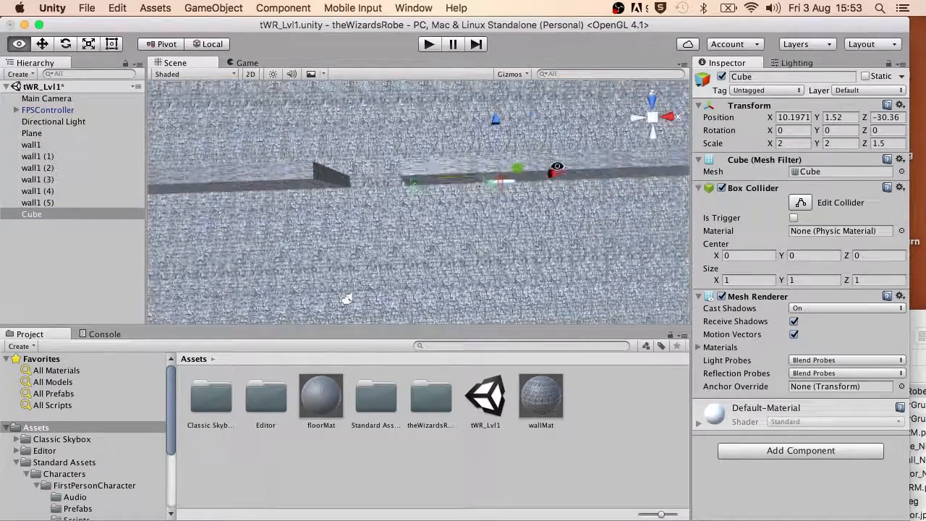
alt+drag(463, 180, 429, 62)
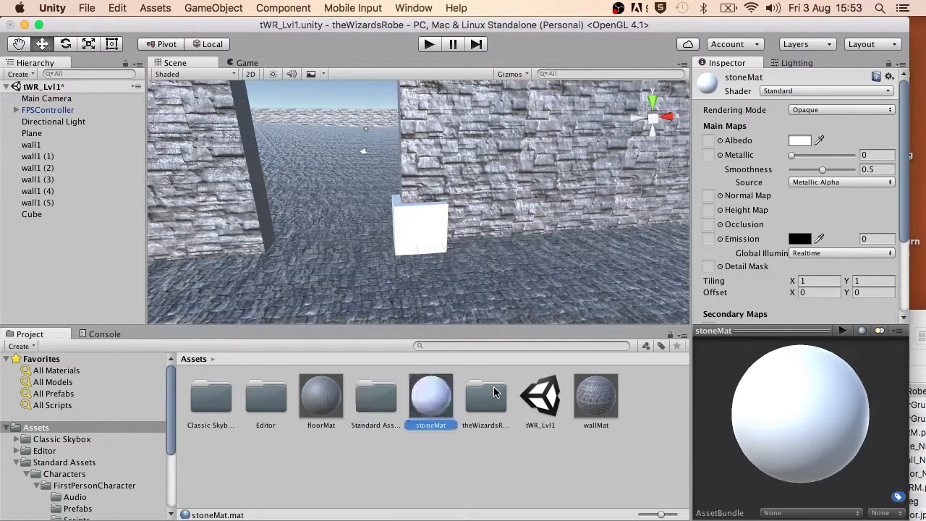
Give stoneMat the oneStone texture as albedo and its NRM texture as normal map, and apply it to the cube
double_click(480, 395)
drag(433, 395, 709, 140)
drag(709, 197, 708, 196)
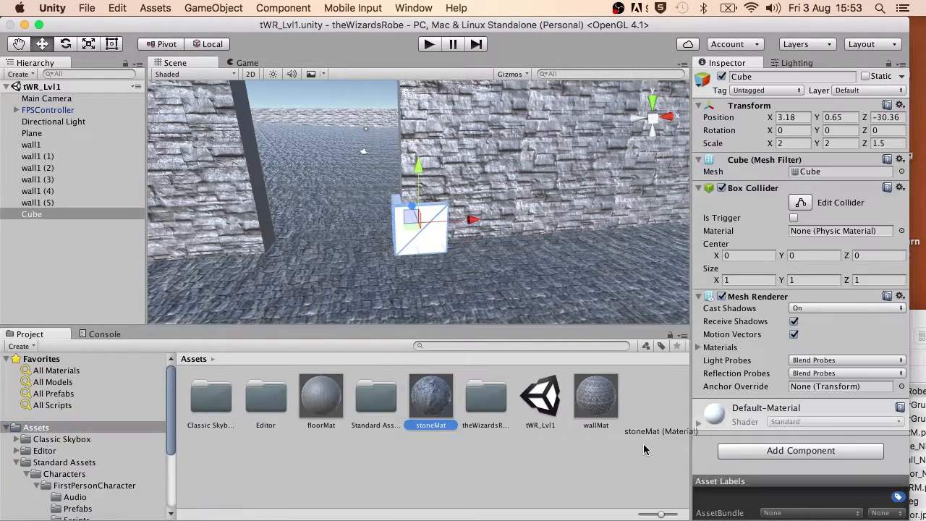
drag(433, 397, 801, 205)
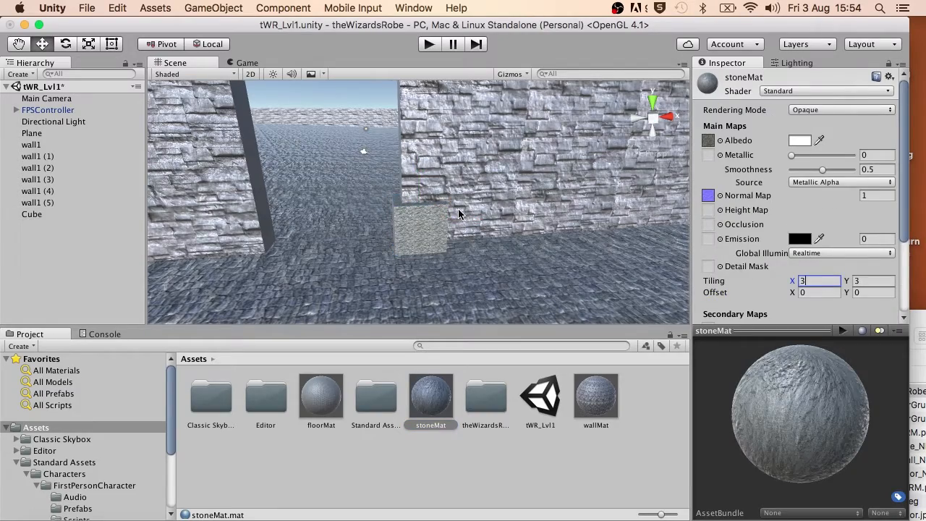
Set stoneMat's tiling to X 5 and Y 5
scroll(459, 215, up, 5)
alt+drag(459, 214, 478, 157)
drag(812, 281, 775, 279)
text(5)
key(Tab)
text(5)
alt+drag(464, 196, 482, 225)
Duplicate the stone cube, scale the copy to 1.5 on all axes, and stack it on the base cube
click(437, 210)
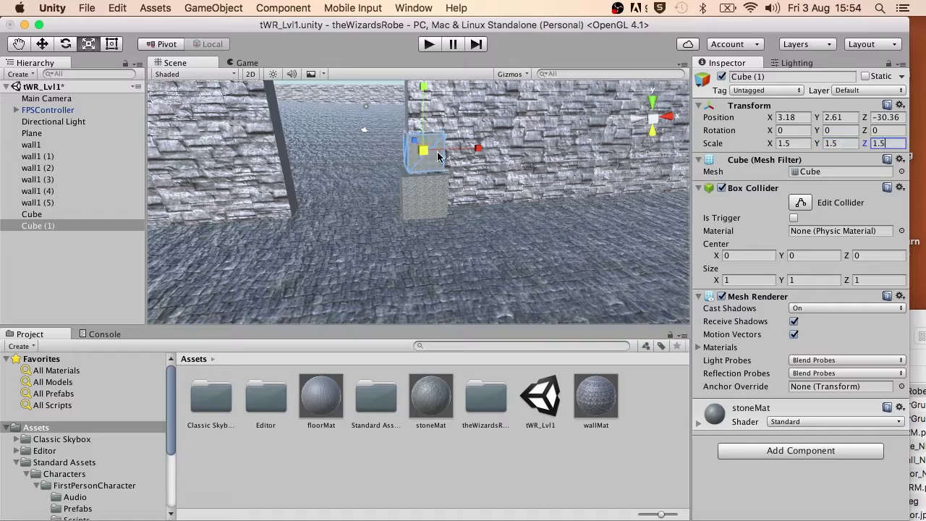
drag(422, 99, 422, 103)
drag(469, 198, 427, 121)
Stack further copies of the large and small stone cubes into a five-block pillar, the top one at Y 7.6
scroll(449, 197, down, 5)
click(431, 221)
key(super+d)
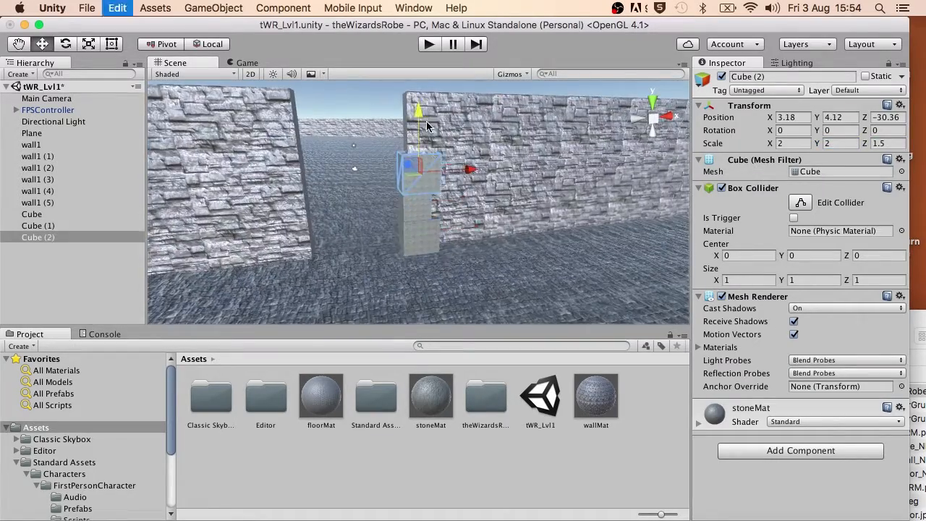
alt+drag(427, 217, 423, 159)
click(419, 256)
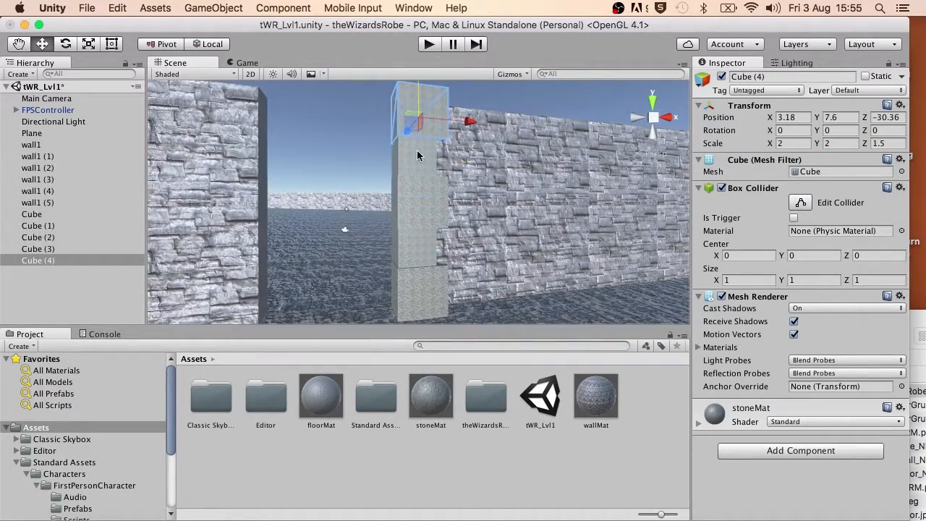
Duplicate the stone pillar and move the copy to the other side of the opening
key(super+d)
drag(469, 283, 279, 284)
key(e)
drag(340, 246, 287, 241)
key(super+z)
Move the second pillar's upper small cube along X toward the opening
alt+drag(311, 170, 247, 189)
click(331, 208)
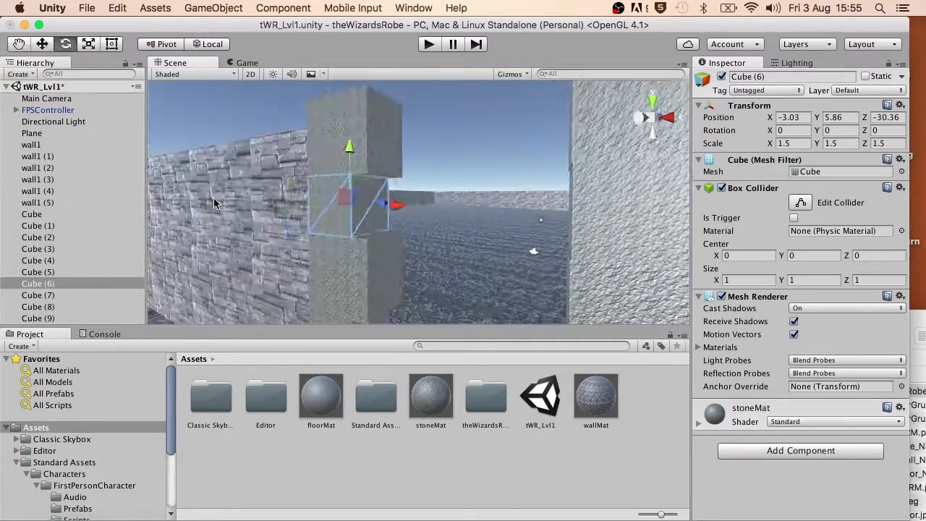
drag(396, 205, 499, 210)
scroll(331, 237, down, 5)
Shift the second pillar's three large cubes along X away from the opening, to about X -3.32
click(381, 158)
shift+click(383, 244)
shift+click(393, 318)
drag(432, 319, 418, 319)
click(464, 131)
alt+drag(463, 159, 517, 93)
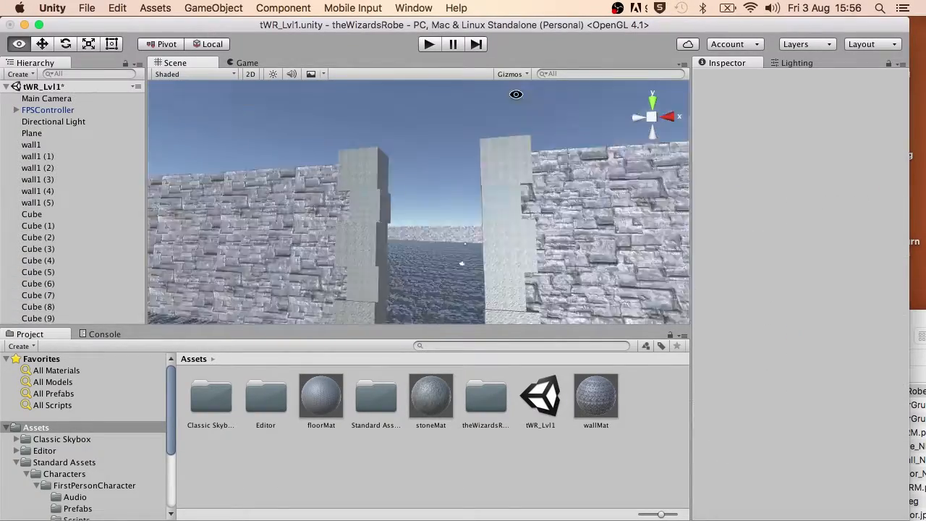
Stretch the second pillar's top cube to an X scale of about 7.71 and move it across both pillars as a lintel
shift+click(362, 308)
click(362, 170)
key(r)
drag(409, 173, 597, 170)
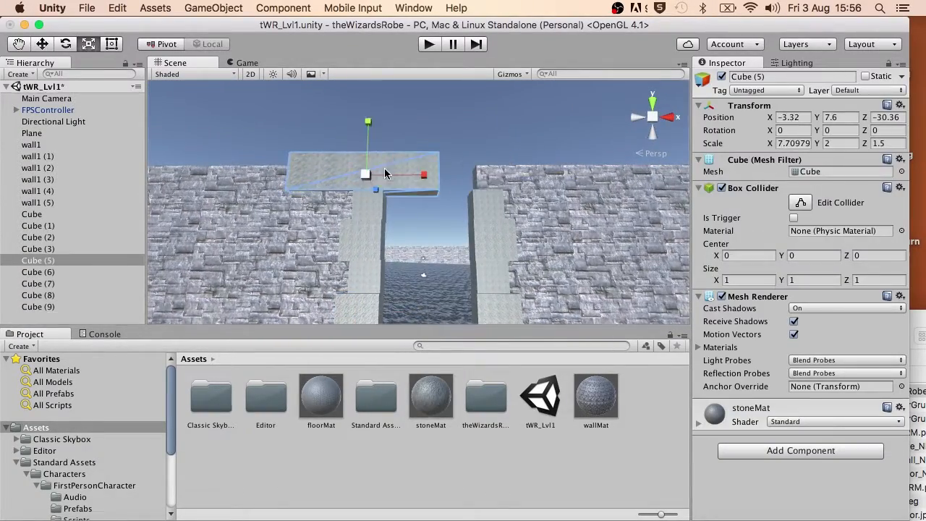
drag(484, 176, 486, 176)
alt+drag(463, 217, 442, 242)
Duplicate the lintel block, lower the copy into the opening, and scale it to fill the doorway as a door
click(213, 8)
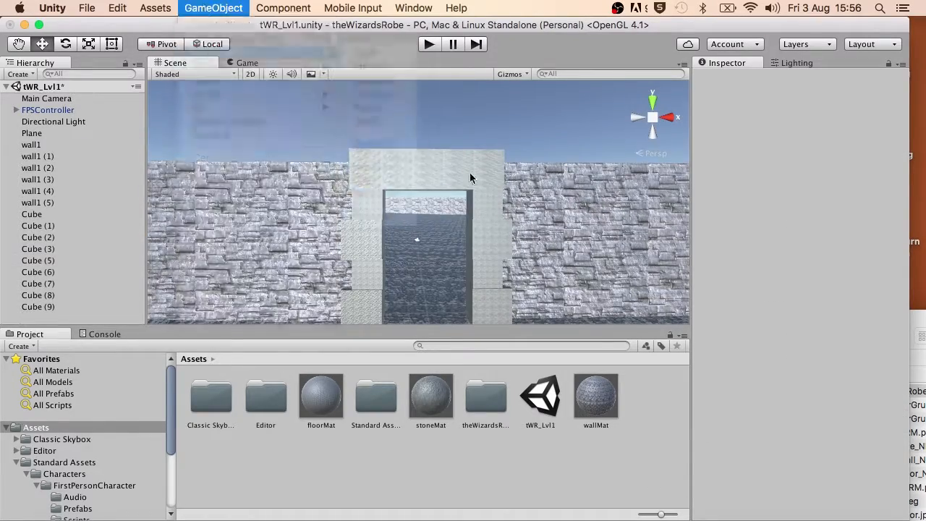
click(471, 178)
key(super+d)
drag(427, 123, 427, 206)
key(r)
scroll(485, 257, down, 2)
mouse_move(485, 257)
alt+mouse_down()
mouse_move(484, 319)
mouse_move(485, 253)
alt+mouse_up()
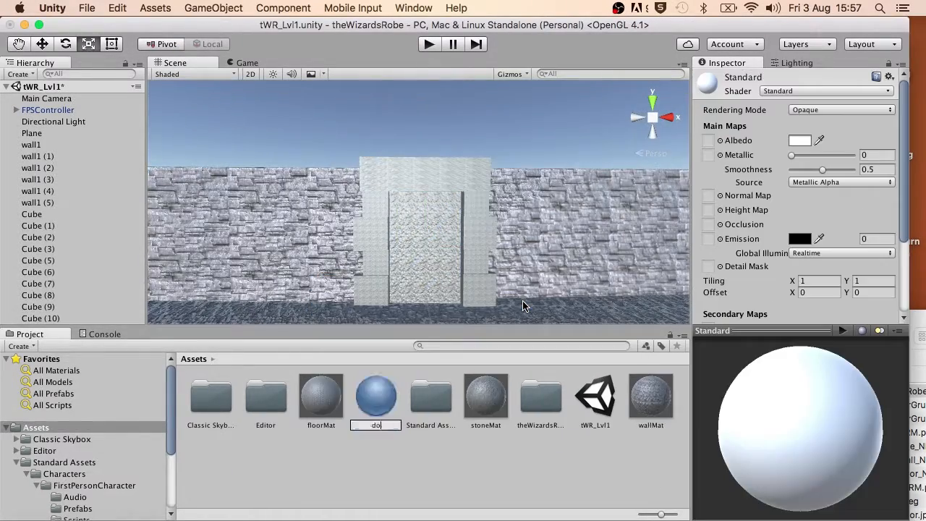
Name the new material doorMat and assign woodDoor as its albedo and woodDoor_NRM as its normal map
text(orMat)
key(Return)
scroll(72, 471, down, 5)
click(58, 511)
drag(265, 461, 709, 140)
drag(323, 461, 709, 196)
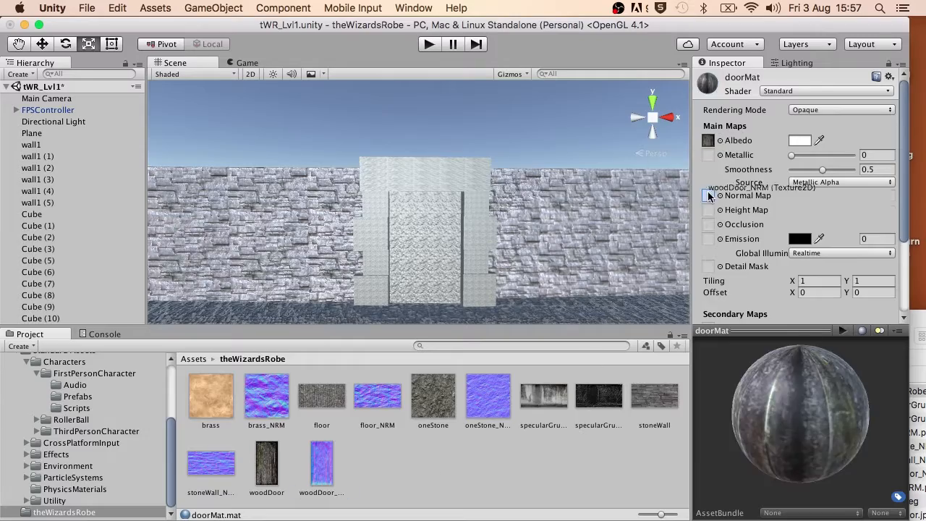
Apply doorMat to the door block, fix the texture's normal map setting, and briefly test-play the scene
click(36, 427)
drag(267, 397, 349, 354)
click(871, 226)
click(429, 45)
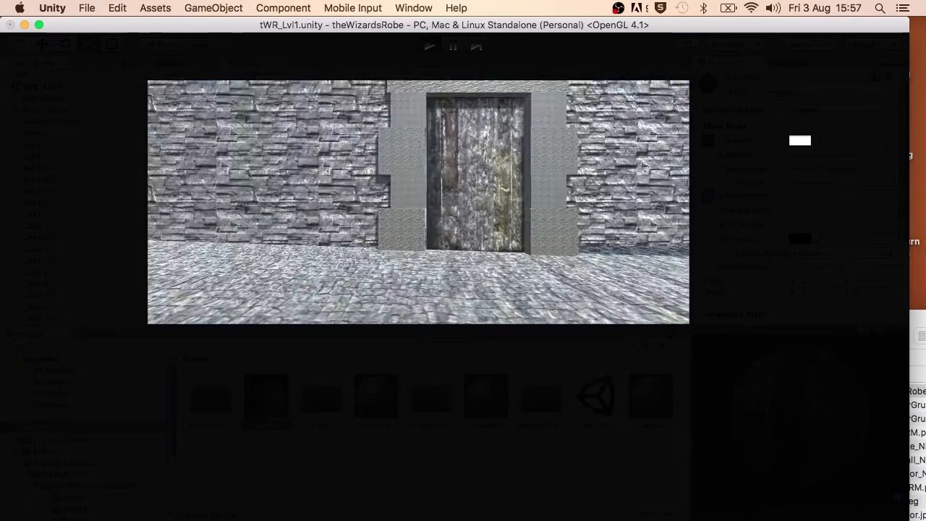
key(Escape)
click(429, 45)
Try Y tiling values of 2 and 10 on doorMat
click(863, 281)
text(2)
key(BackSpace)
text(10)
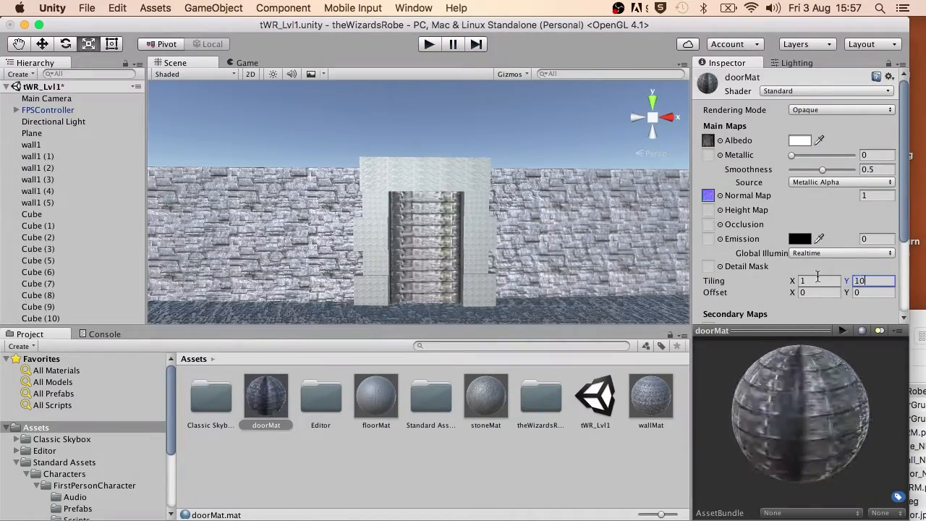
key(BackSpace)
Delete the directional light from the scene
scroll(434, 171, up, 2)
click(435, 131)
scroll(434, 232, down, 2)
click(57, 123)
key(super+BackSpace)
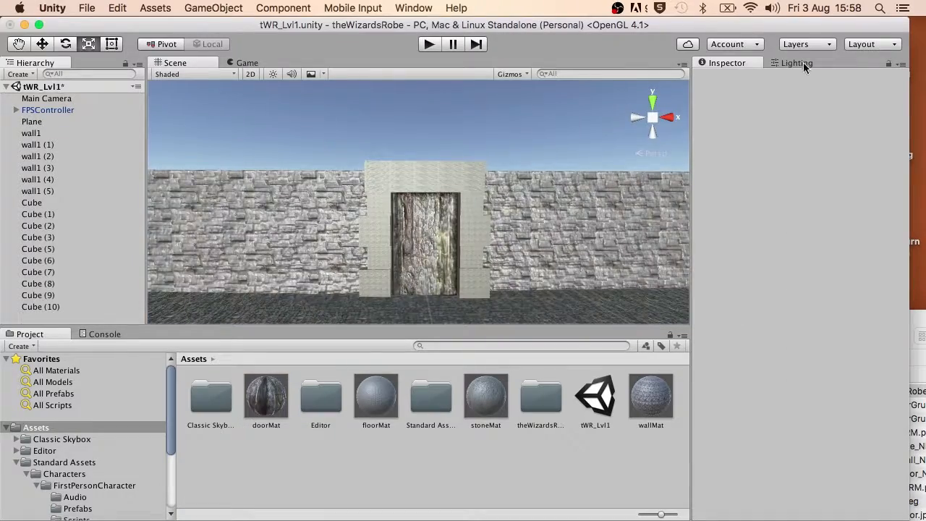
Set the scene's Ambient Intensity to 0 and its Reflection Source to Custom in the environment lighting
click(805, 63)
drag(800, 163, 788, 164)
click(822, 195)
click(820, 207)
Create a sphere for the door handle and move it toward the door
click(228, 9)
mouse_move(224, 50)
click(376, 63)
key(w)
mouse_move(535, 217)
alt+mouse_down()
mouse_move(403, 226)
mouse_move(521, 217)
alt+mouse_up()
drag(475, 201, 453, 202)
Place the handle spheres against the door and parent Sphere and Sphere (1) to Sphere (2)
scroll(403, 159, down, 2)
key(w)
alt+drag(396, 228, 494, 240)
click(521, 253)
alt+drag(464, 239, 551, 174)
scroll(37, 124, down, 1)
click(39, 298)
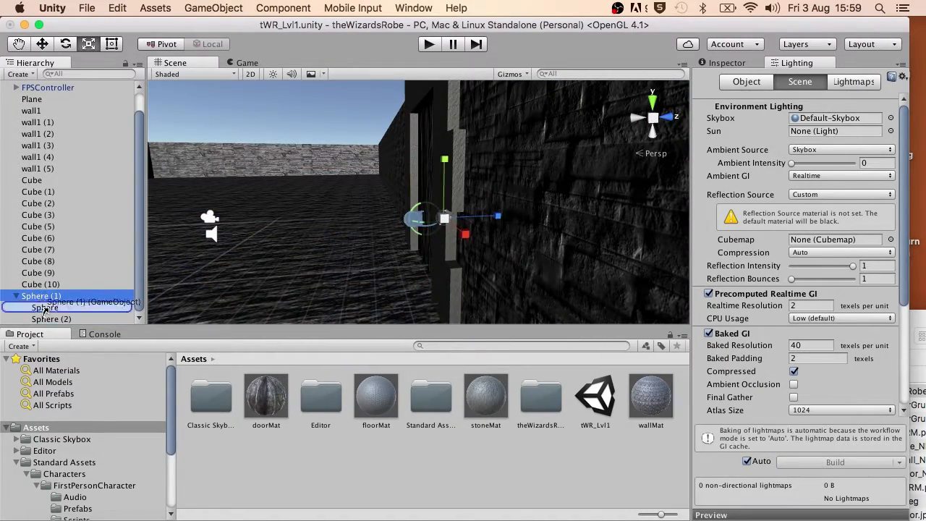
click(28, 295)
Create a new material named brassMat in the Assets folder
right_click(392, 467)
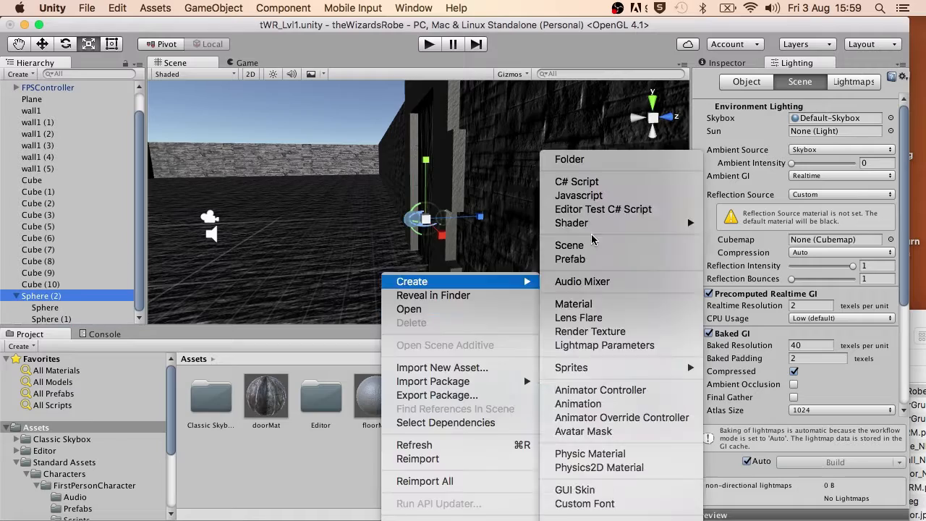
click(590, 301)
text(brassMat)
key(Return)
Assign brass as brassMat's albedo and brass_NRM as its normal map, and fix the normal map setting
double_click(599, 398)
scroll(50, 375, up, 10)
click(37, 427)
click(727, 63)
click(67, 511)
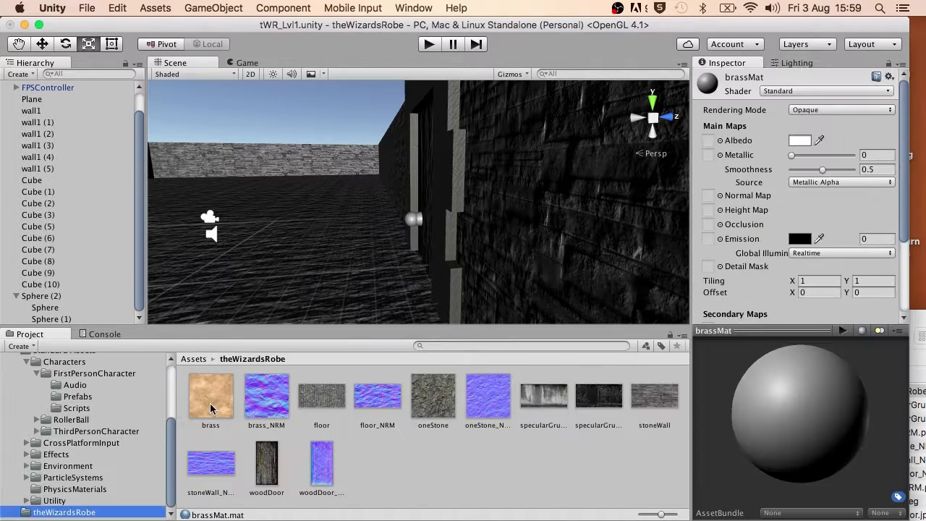
drag(211, 402, 709, 141)
drag(270, 397, 710, 196)
click(873, 223)
Apply brassMat with a Metallic value of 0.88 to the door handle and briefly test-play the scene
click(42, 296)
click(36, 428)
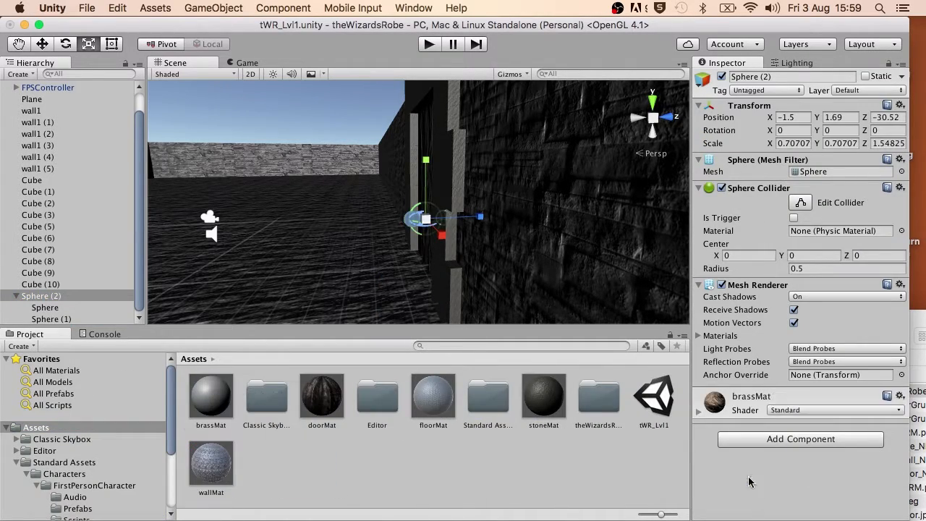
click(211, 397)
click(429, 44)
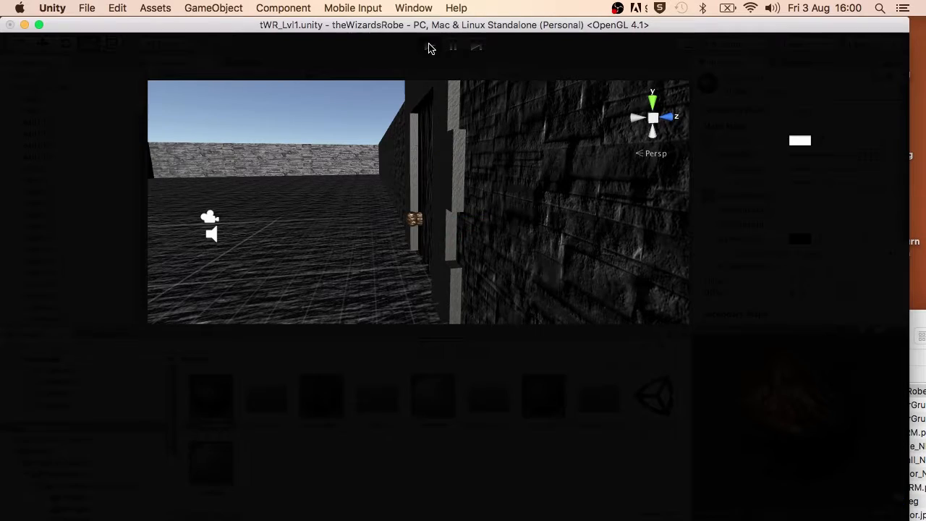
click(428, 44)
Build the torch from two stacked cylinders and parent the upper Cylinder (1) to Cylinder
click(213, 8)
mouse_move(221, 52)
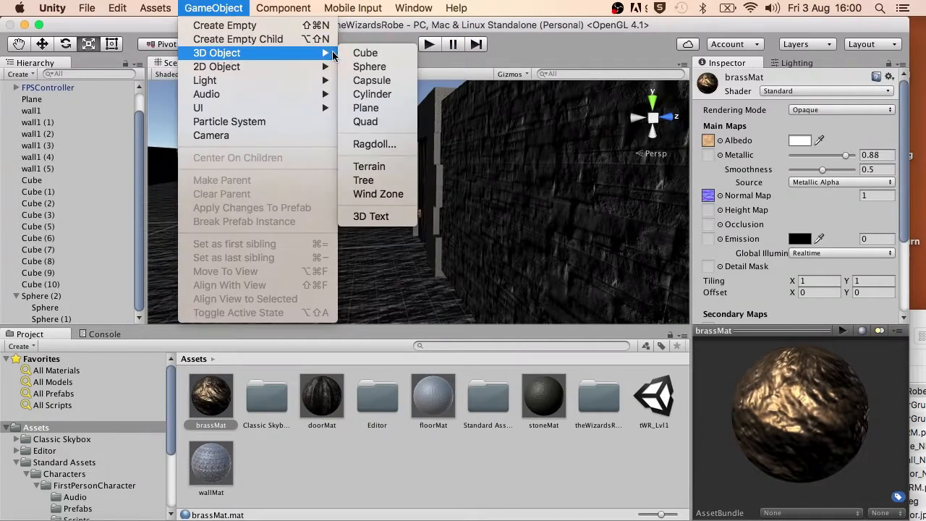
click(369, 93)
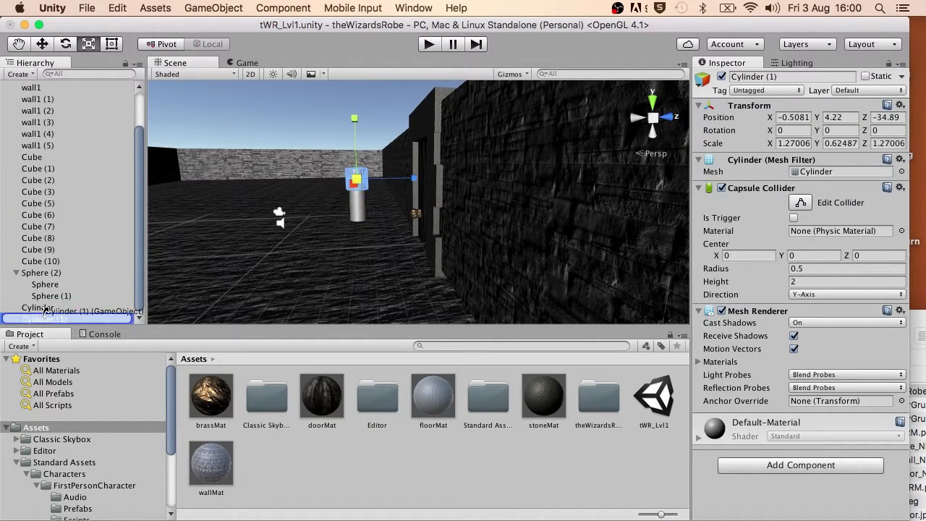
drag(45, 310, 40, 308)
Create a new material named rustMat in the Assets folder
right_click(314, 474)
mouse_move(405, 277)
click(506, 427)
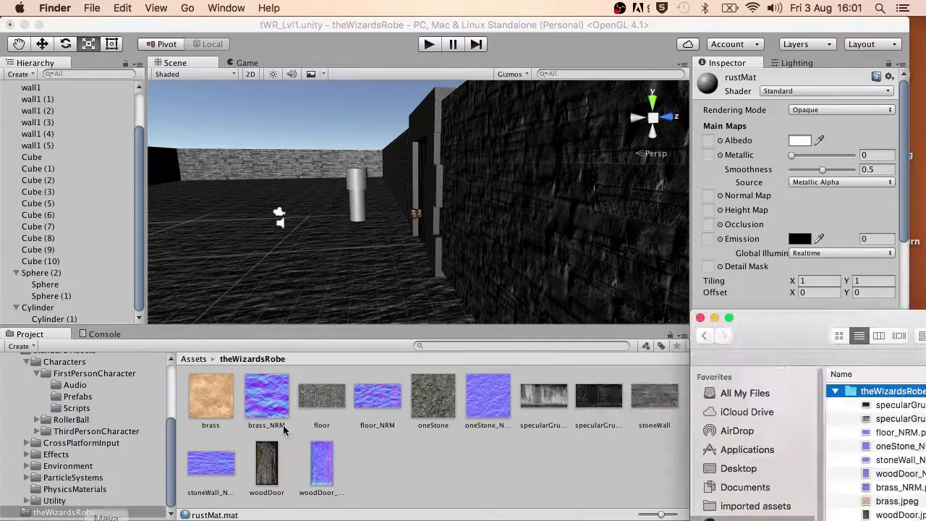
Import the rust and rust_NRM textures from the Downloads folder in Finder into the theWizardsRobe assets folder
drag(854, 110, 655, 111)
click(830, 296)
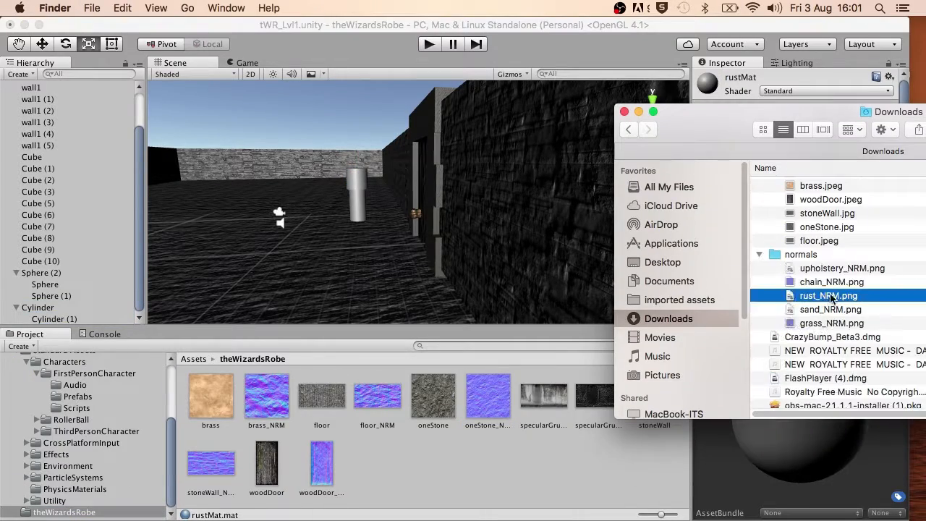
scroll(811, 311, down, 5)
drag(805, 351, 615, 479)
Assign rust as rustMat's albedo and rust_NRM as its normal map, and fix the normal map setting
click(193, 359)
scroll(66, 393, down, 4)
click(64, 512)
drag(544, 396, 711, 141)
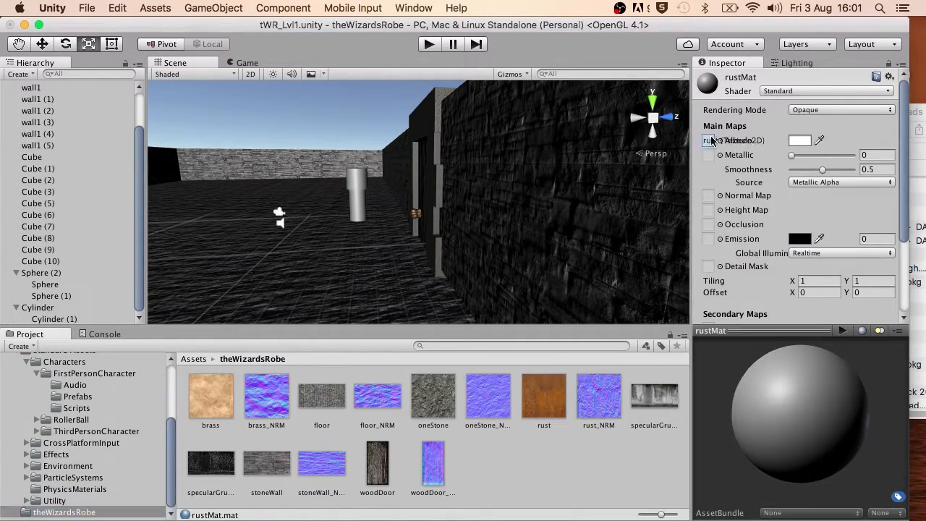
drag(599, 397, 709, 196)
click(876, 227)
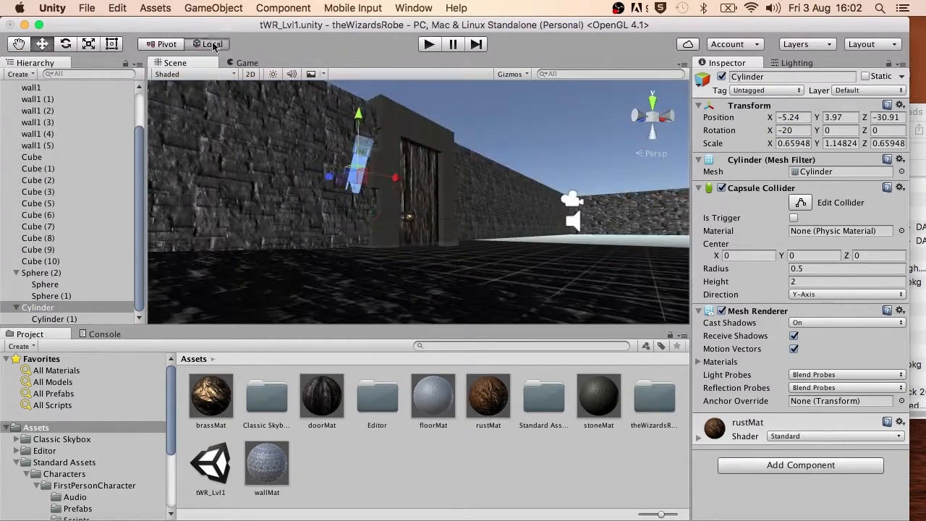
Create a point light for the torch, pick its light color, and change its shadow type
click(214, 8)
click(372, 94)
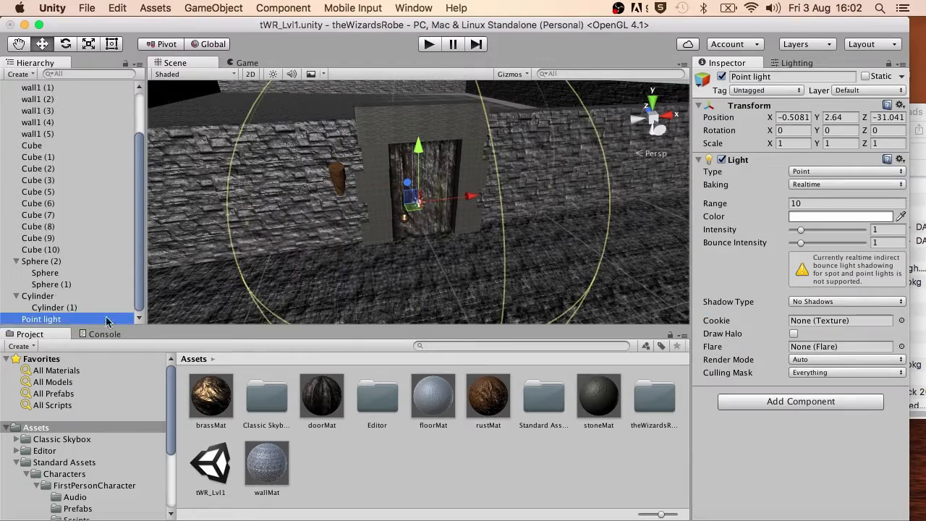
click(830, 221)
click(71, 81)
click(846, 302)
click(825, 325)
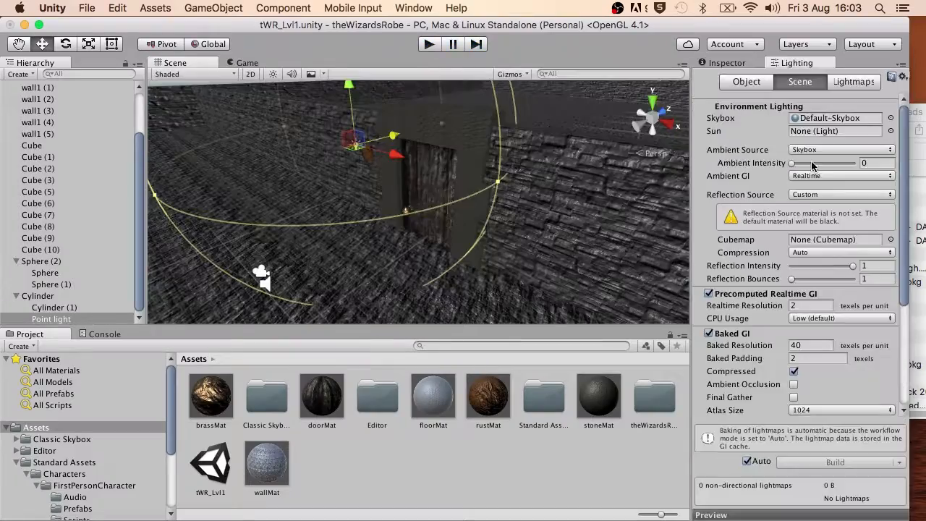
Parent the brass handle, Sphere (2), to the door block
drag(37, 296, 42, 250)
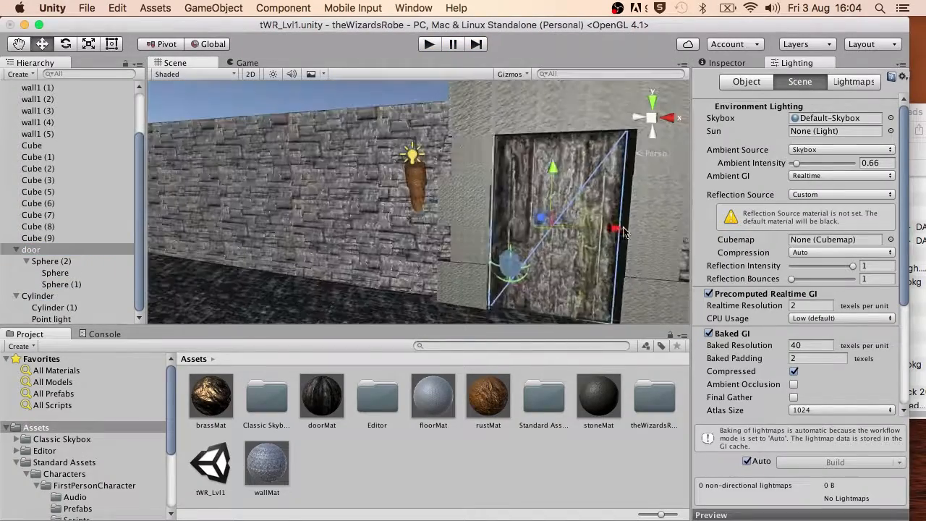
key(r)
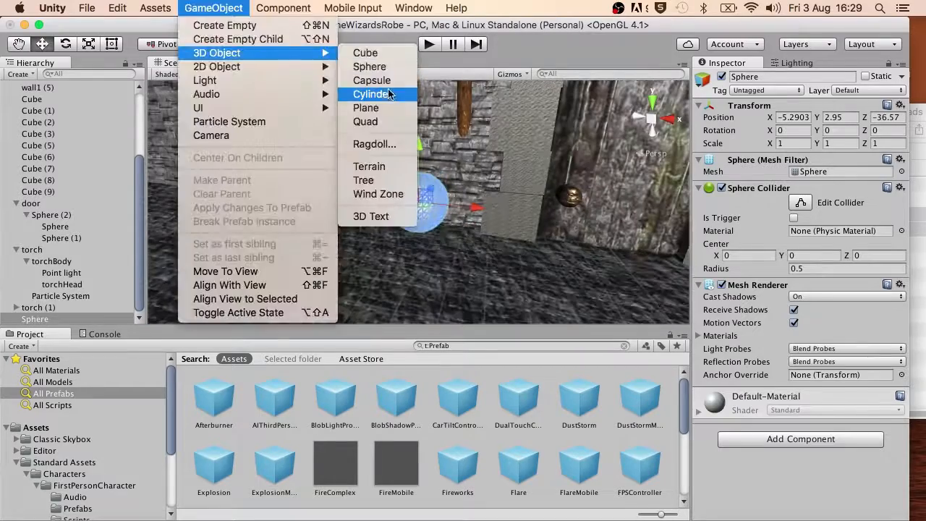
Add scaled-down cylinders as the flask's neck and rim above the sphere and group the parts under bottleFlask
click(372, 91)
key(r)
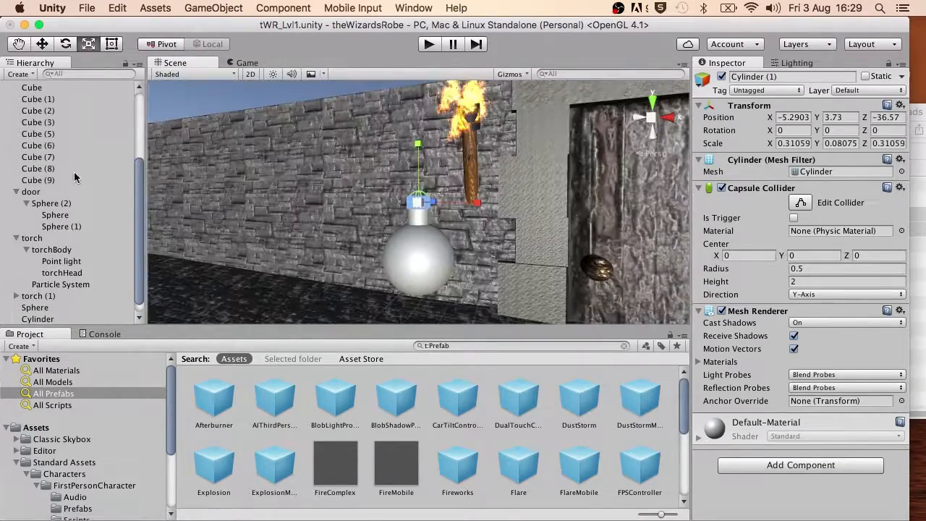
click(45, 291)
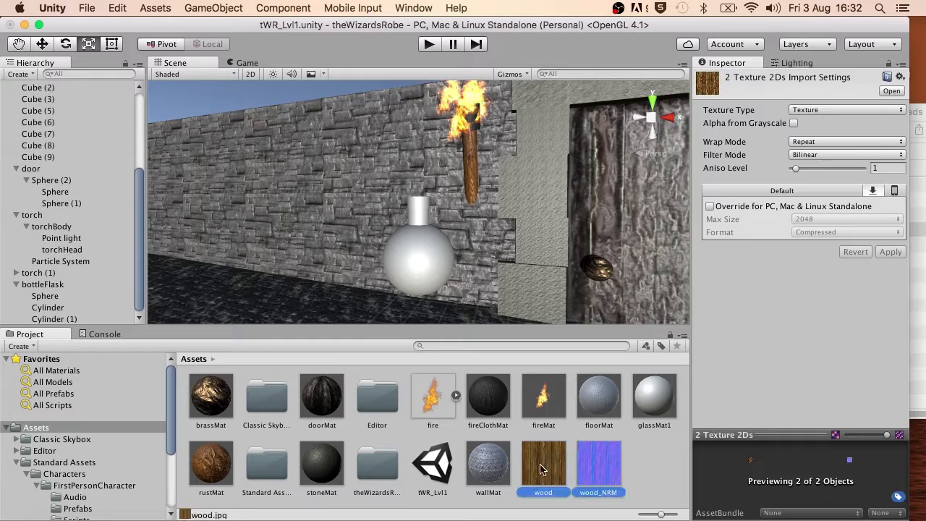
Move the wood textures into the theWizardsRobe folder and assign glass and glass_NRM as glassMat1's albedo and normal map
drag(541, 466, 377, 465)
click(655, 397)
scroll(99, 401, down, 5)
click(72, 511)
drag(579, 397, 707, 140)
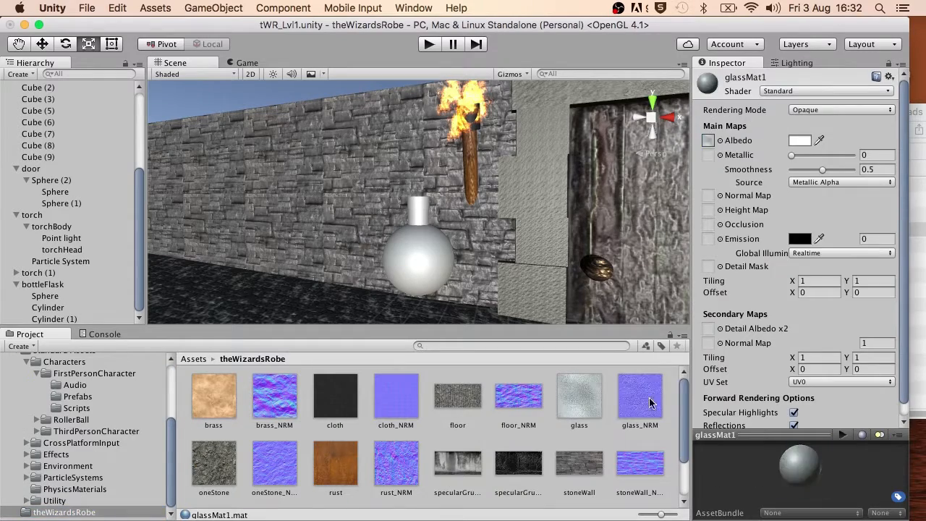
drag(650, 399, 707, 196)
Duplicate bottleFlask three times and space the copies in a row along X
scroll(117, 401, up, 5)
click(45, 285)
key(w)
key(super+d)
drag(472, 203, 382, 202)
key(super+d)
drag(381, 202, 298, 200)
key(super+d)
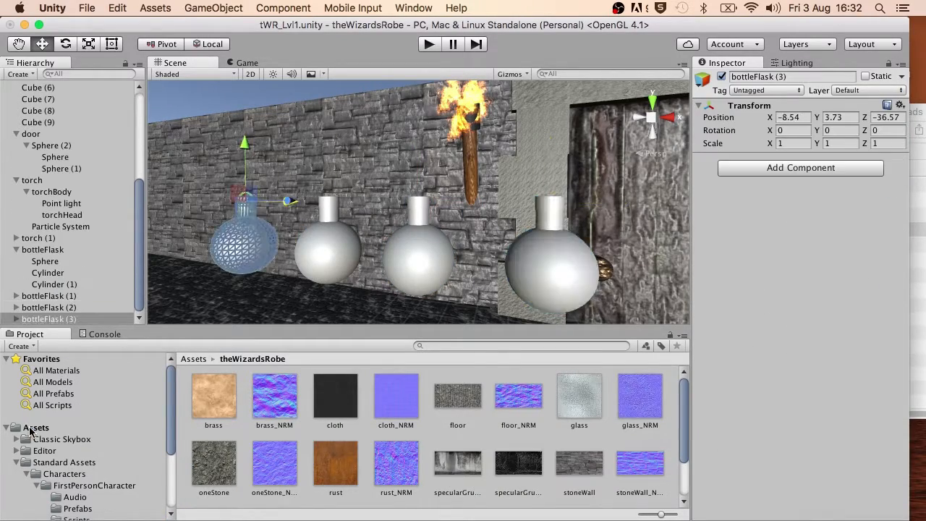
Apply glassMat1 to the sphere and cylinder parts of bottleFlask (3)
click(32, 429)
click(649, 404)
click(43, 319)
click(45, 296)
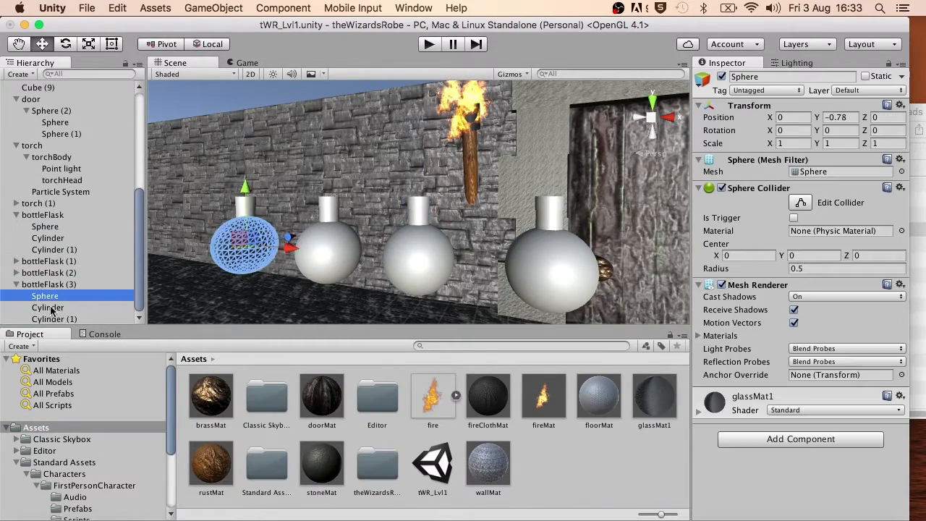
click(47, 308)
drag(749, 499, 753, 485)
Set glassMat1's Metallic value to 0.59 and duplicate the material three times
click(654, 397)
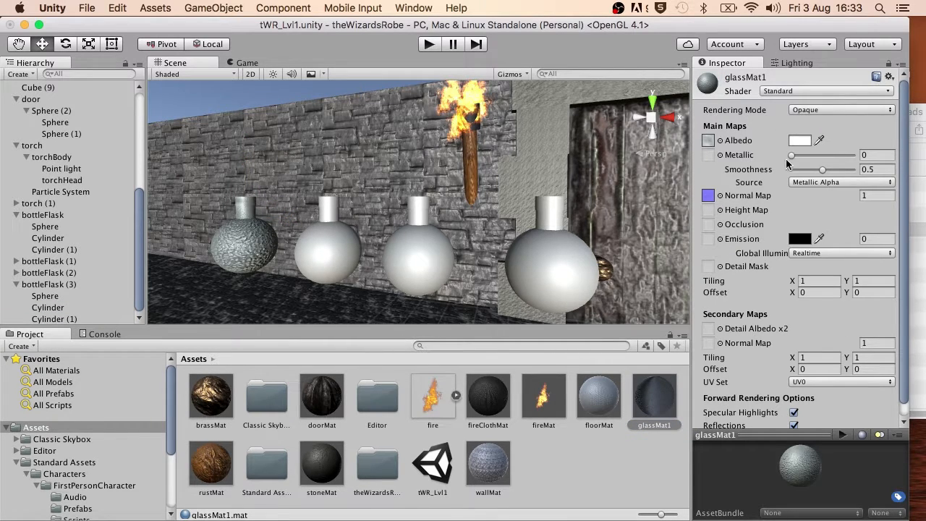
key(super+d)
key(super+d)
key(super+d)
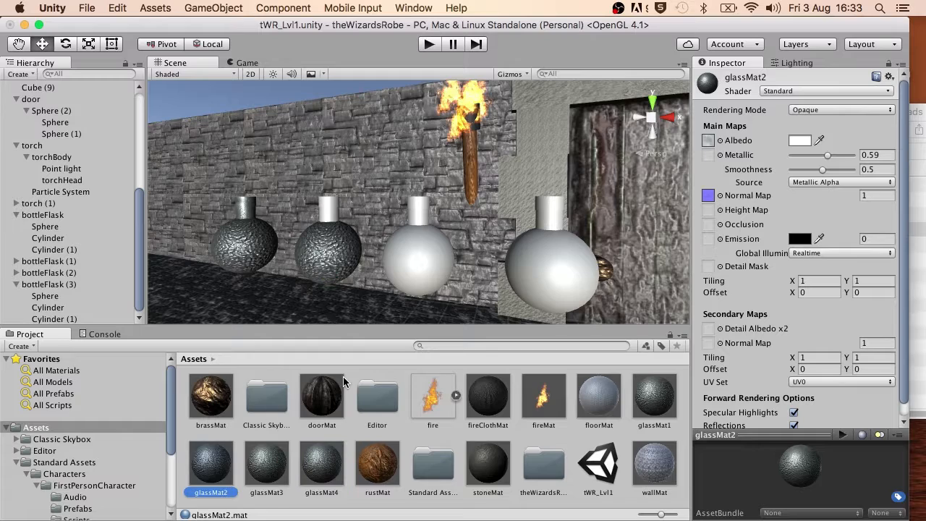
Set glassMat2's albedo color to red, about DF4646
click(800, 140)
click(89, 95)
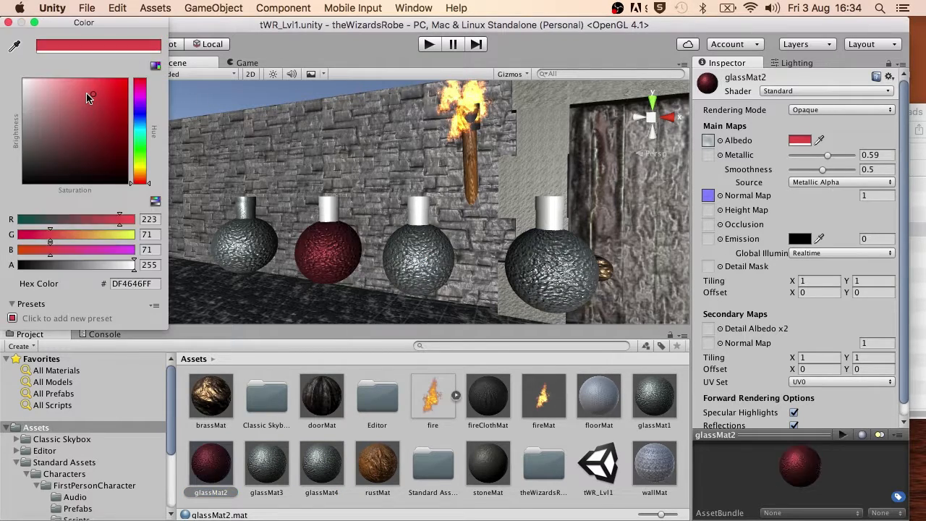
click(8, 21)
Set glassMat3's albedo color to a deep blue
click(265, 469)
click(801, 140)
click(139, 117)
click(87, 104)
click(8, 22)
Set glassMat4's albedo color to a bright yellow-green
click(322, 465)
click(801, 140)
click(139, 163)
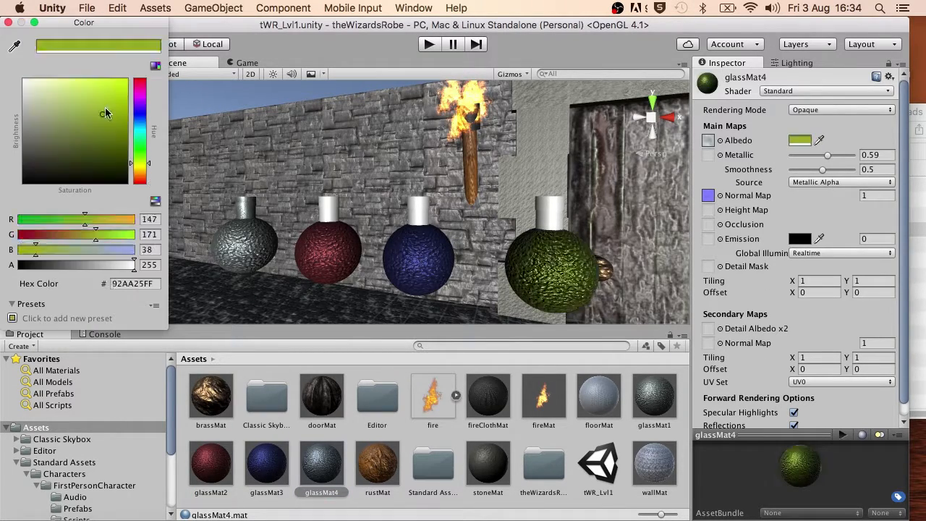
click(8, 22)
Apply the red glassMat2 to the neck and rim cylinders of the red flask
click(16, 309)
click(56, 239)
click(50, 249)
drag(210, 465, 711, 487)
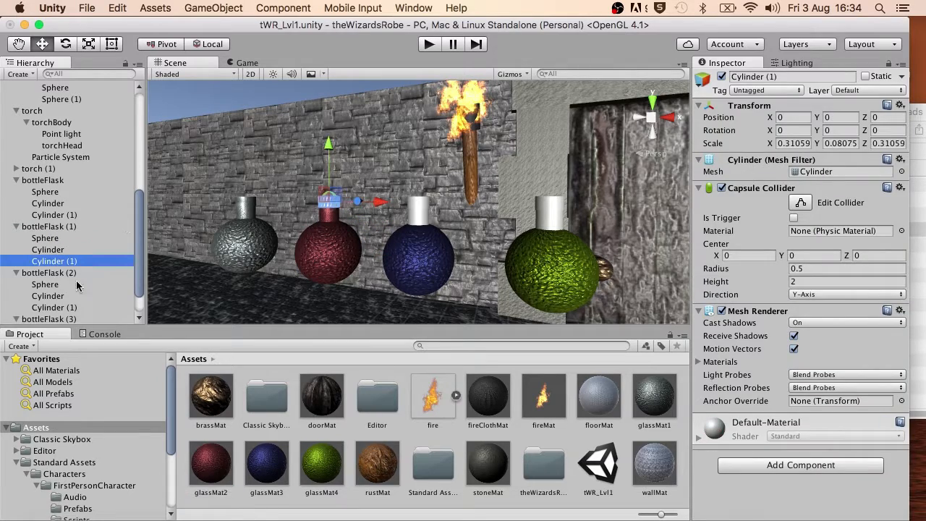
click(48, 273)
drag(211, 466, 758, 494)
Apply glassMat4 to the yellow-green flask's neck and rim, and glassMat3 to the blue flask's neck and rim
click(16, 227)
click(48, 261)
click(15, 238)
click(50, 298)
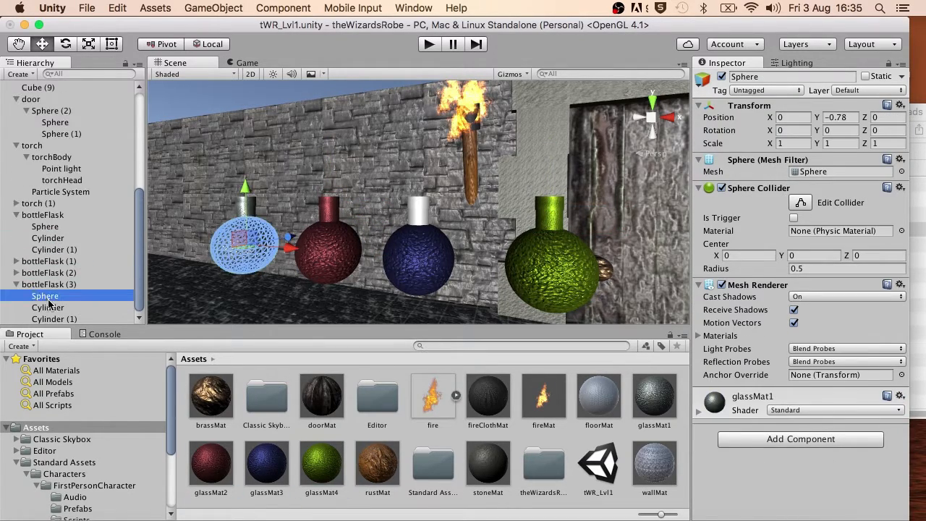
click(15, 284)
click(48, 273)
drag(266, 466, 340, 481)
Duplicate the blue flask and move the copy along X to the far end of the row, beyond the silver flask
click(41, 250)
key(super+d)
drag(475, 203, 231, 203)
Duplicate glassMat4 as glassMat5, set its albedo color to emerald green, and apply it to the new flask's sphere
click(331, 466)
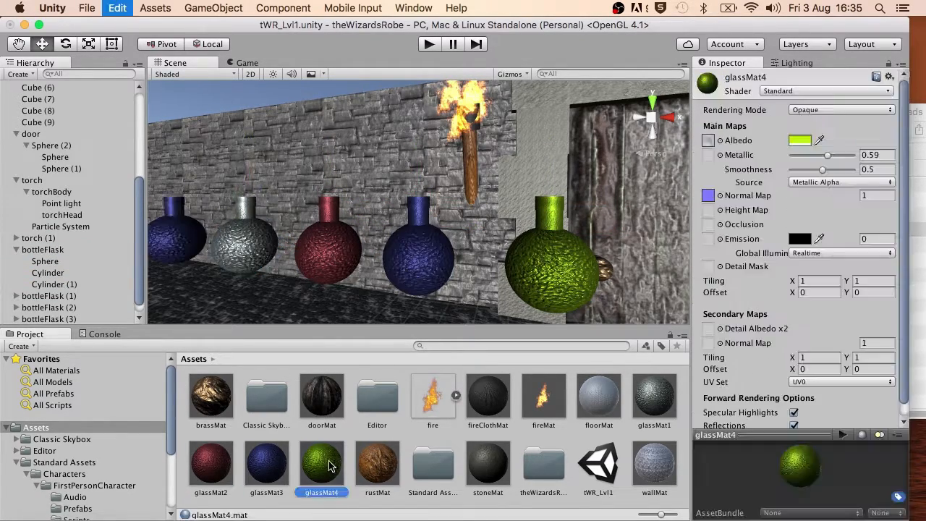
key(super+d)
click(800, 140)
click(141, 145)
drag(457, 433, 182, 248)
Apply glassMat5 to the neck and rim cylinders of bottleFlask (4)
scroll(48, 290, down, 2)
click(43, 319)
click(16, 319)
scroll(37, 315, down, 5)
click(48, 307)
click(49, 319)
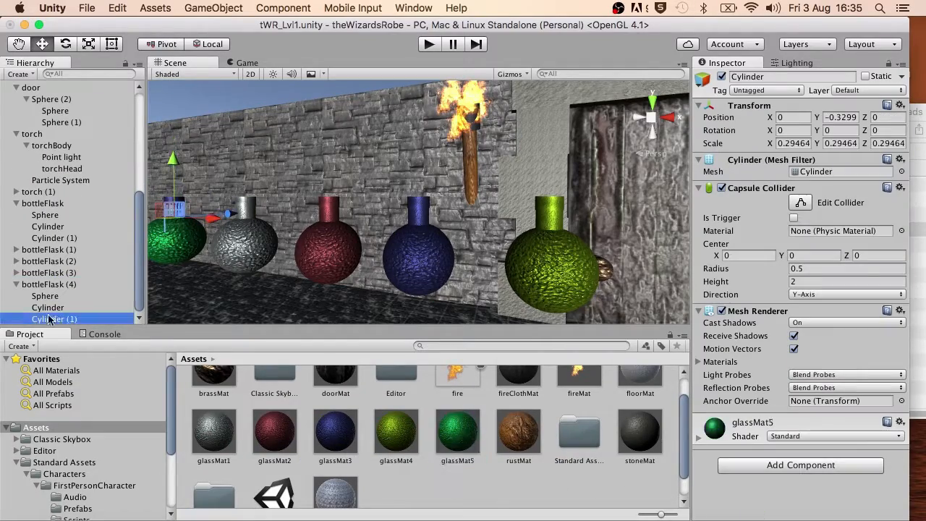
Add a cube, move it to Z -46.27, and scale it to a slab of about 4.6 × 0.43 × 14.6
scroll(536, 290, down, 10)
alt+drag(464, 290, 376, 289)
click(214, 8)
mouse_move(283, 57)
click(365, 52)
alt+drag(666, 217, 511, 233)
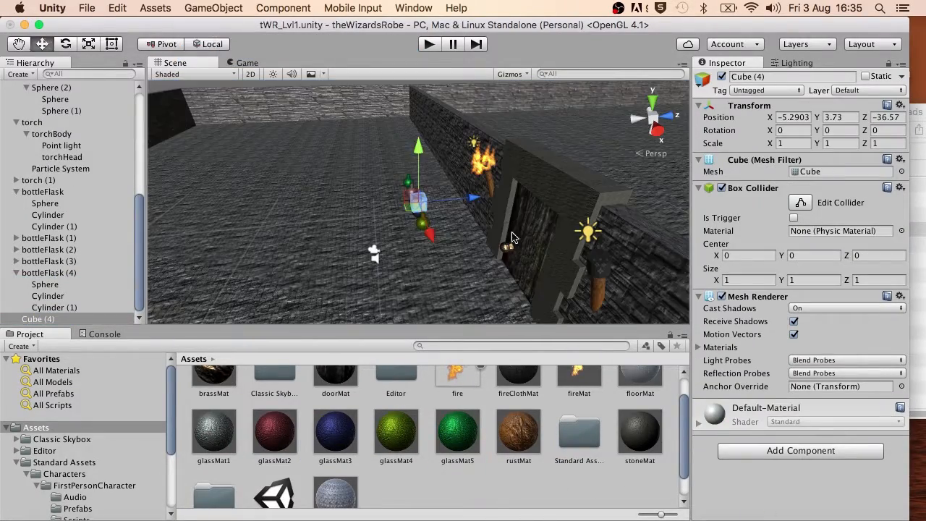
key(w)
drag(459, 198, 326, 210)
Create a material named woodMat and assign the wood texture as albedo and wood_NRM as its normal map
right_click(475, 491)
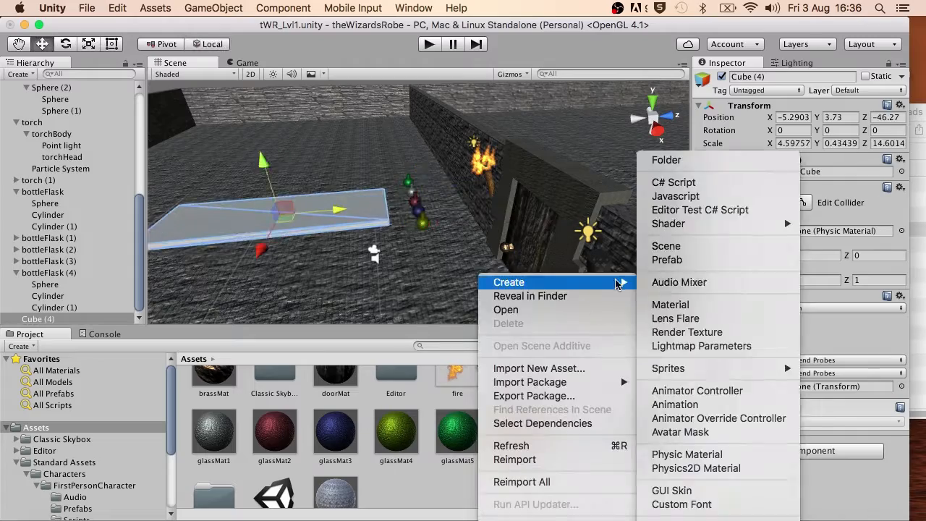
click(680, 306)
text(woodMat)
key(Return)
scroll(72, 478, down, 5)
click(72, 514)
drag(279, 479, 709, 195)
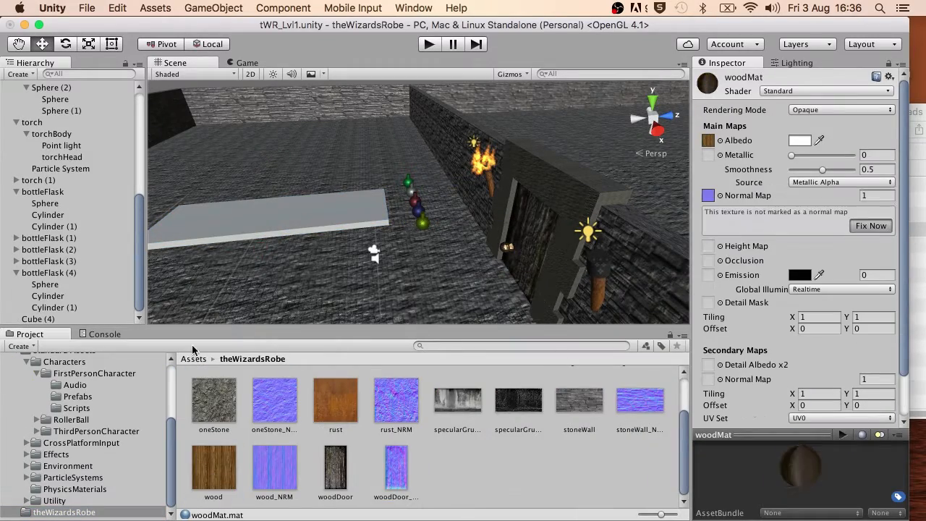
Apply woodMat to the slab Cube (4)
scroll(108, 389, up, 5)
click(37, 427)
drag(395, 469, 251, 233)
click(251, 233)
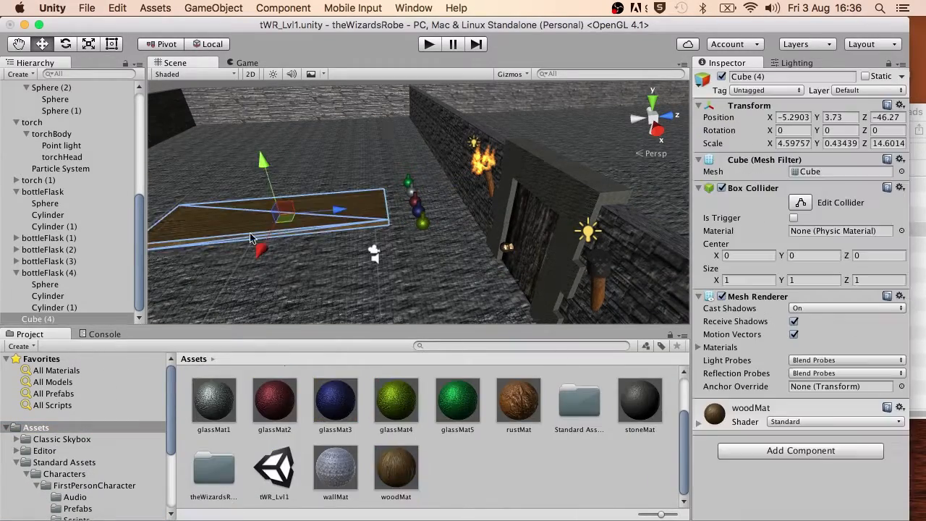
Shorten the wooden slab to a Z scale of about 8.4, rotate it about 30° around Y, and lower it to Y 1.36
click(655, 100)
key(e)
drag(419, 209, 447, 217)
alt+drag(427, 217, 396, 6)
key(w)
drag(373, 145, 396, 160)
alt+drag(396, 94, 409, 114)
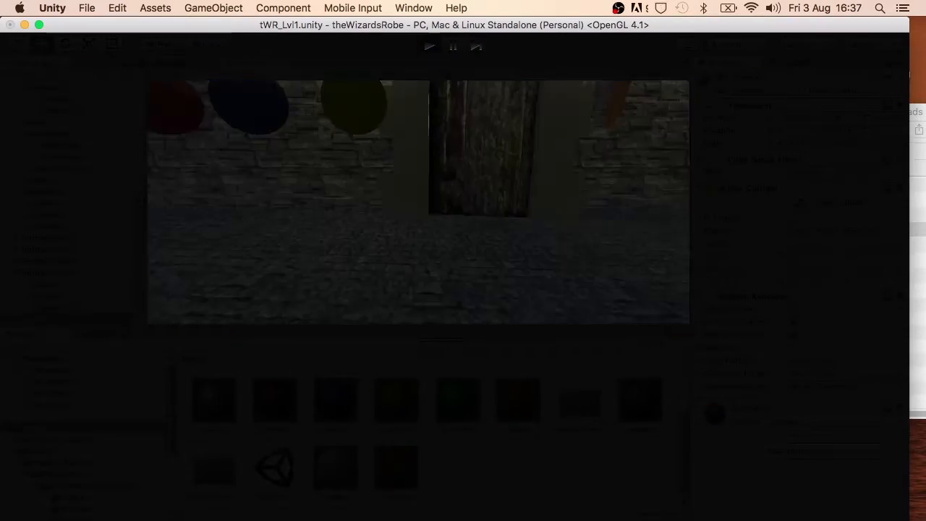
click(430, 44)
scroll(389, 227, up, 5)
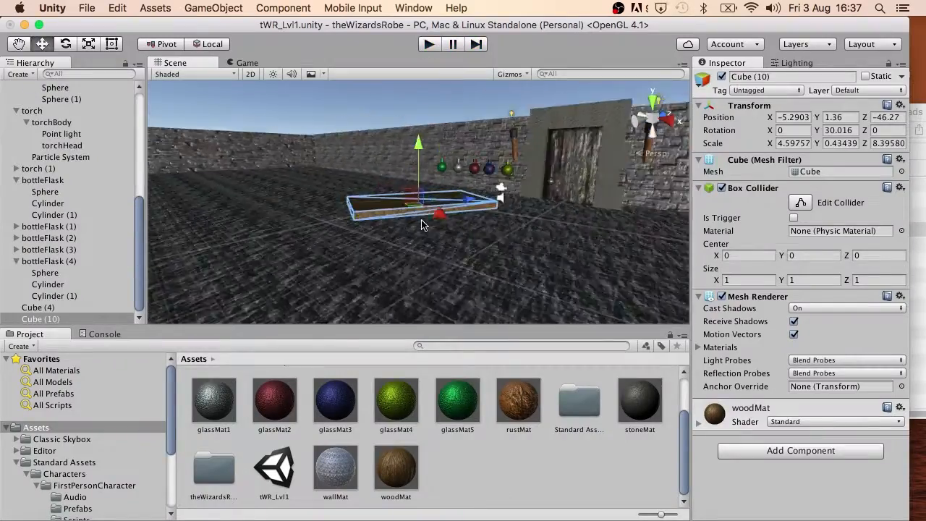
Shape the slab's copy into a leg of about 0.46 × 2.9 × 0.83 and duplicate it to the other corners of the tabletop
key(w)
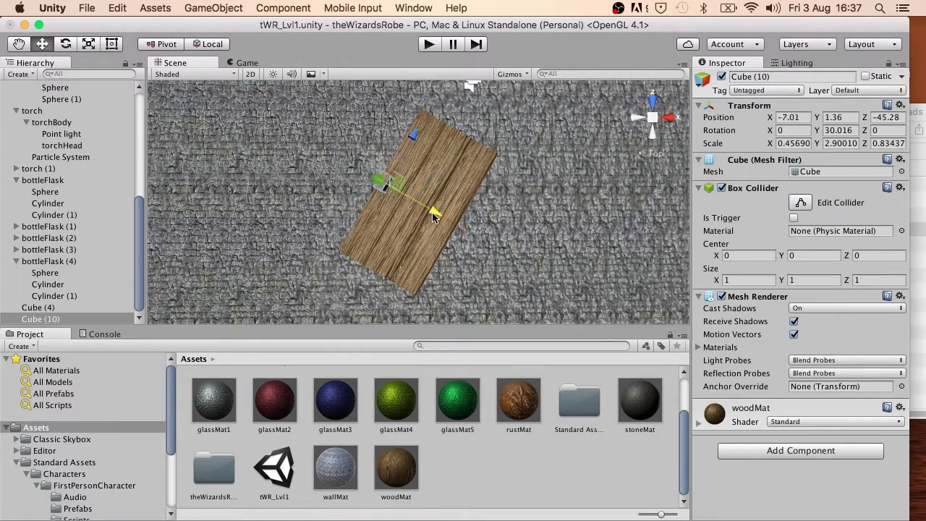
key(super+d)
drag(412, 136, 450, 83)
click(79, 296)
click(79, 318)
key(super+d)
drag(473, 156, 524, 186)
key(super+z)
key(super+z)
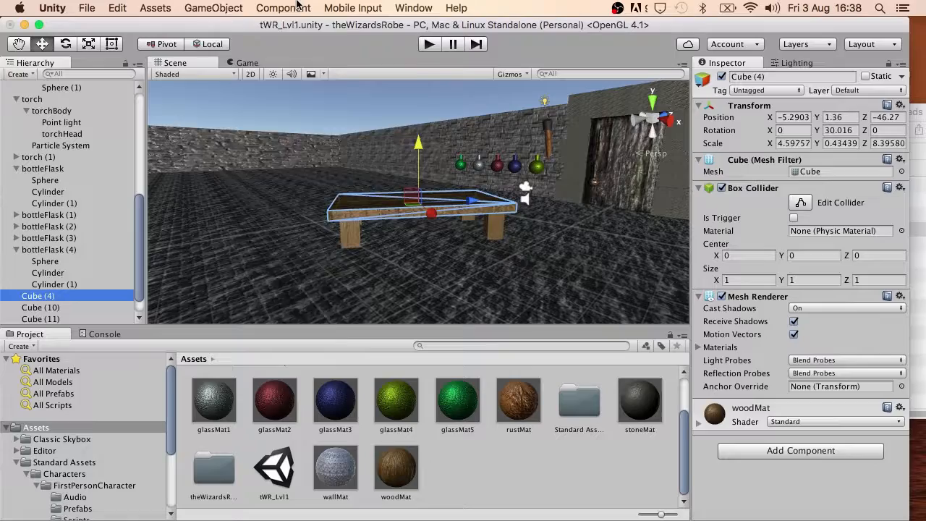
Create an empty object named table, rename the tabletop cube to top, and parent the tabletop and legs to table
click(214, 8)
click(220, 23)
text(table)
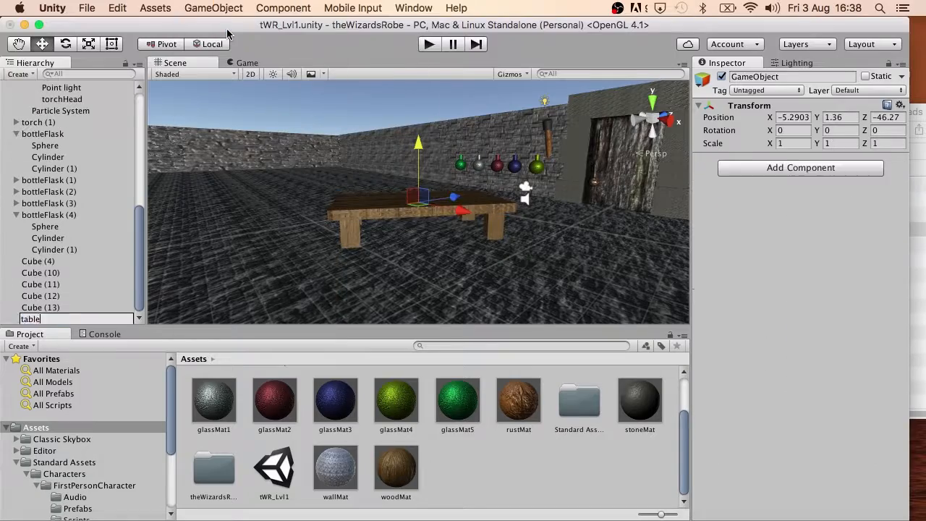
click(31, 263)
text(top)
shift+click(38, 308)
drag(38, 309, 35, 319)
Collapse the flask groups and move all five bottleFlask objects together from the wall to above the table
click(16, 261)
click(16, 273)
click(16, 227)
shift+click(45, 308)
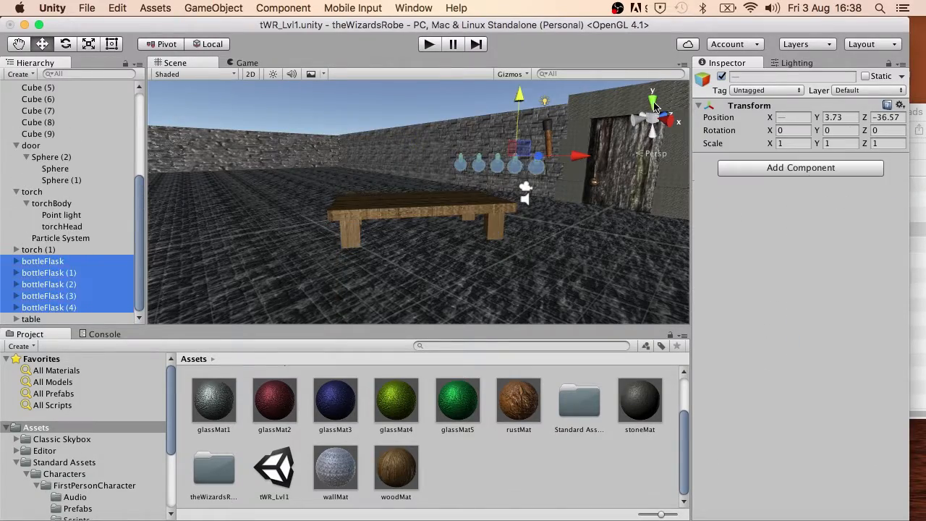
click(655, 105)
alt+drag(510, 208, 479, 210)
Lower the yellow-green flask's sphere and the blue flask onto the tabletop
click(476, 207)
key(w)
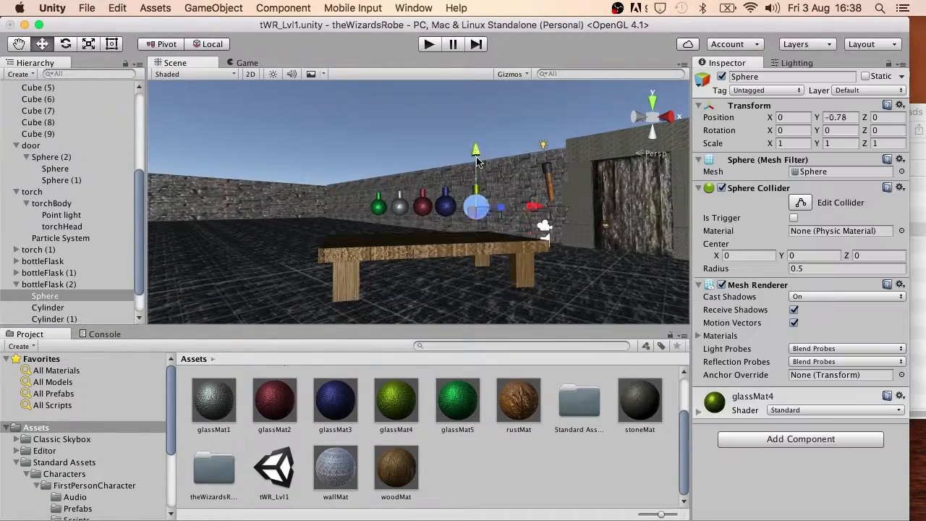
drag(43, 261, 42, 246)
alt+drag(571, 163, 472, 209)
Scale the red flask bottleFlask (1) to about 0.71 and tilt it on its side above the table
click(416, 204)
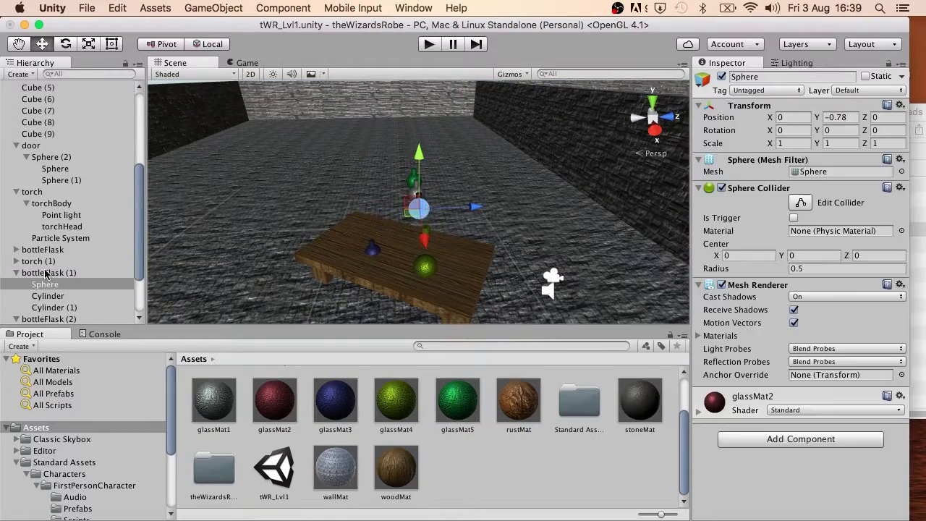
click(411, 200)
key(r)
drag(356, 169, 356, 189)
key(f)
alt+drag(357, 189, 437, 154)
key(x)
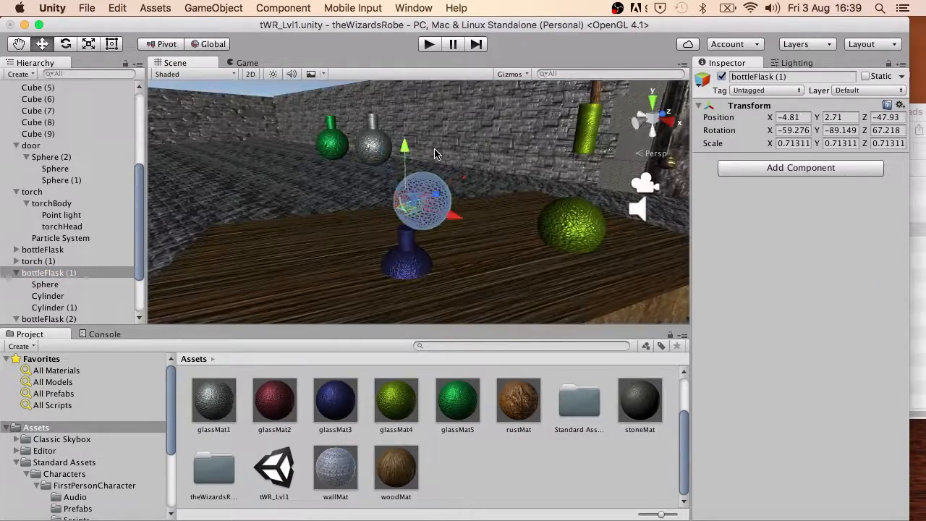
Lower the red flask to Y 1.65 on the tabletop and rotate it to about -51.8, -124.6, 108.8
drag(299, 180, 299, 191)
click(254, 191)
alt+drag(253, 190, 312, 242)
click(387, 213)
key(e)
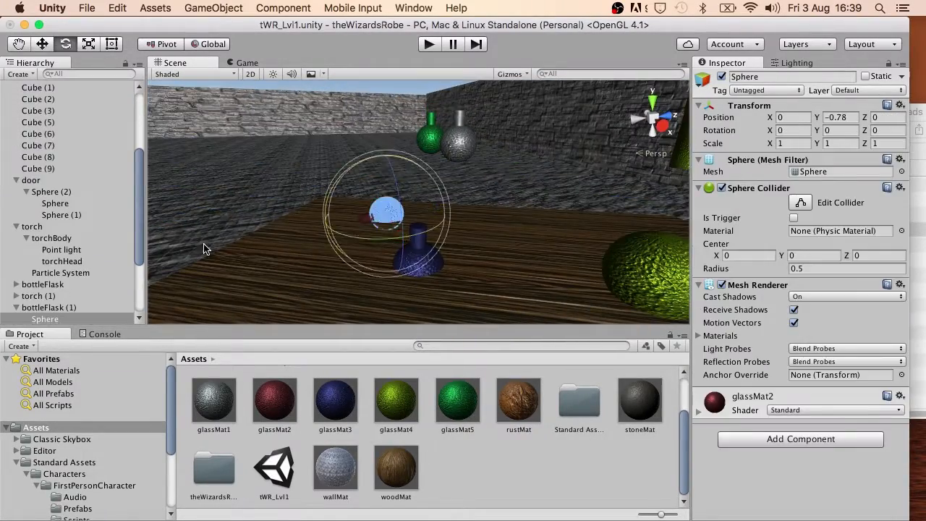
click(49, 308)
drag(319, 174, 366, 161)
alt+drag(434, 109, 463, 206)
Collapse the door and torch groups and adjust the red flask's rotation so it lies flat on the tabletop
click(38, 283)
click(16, 272)
click(15, 226)
click(48, 272)
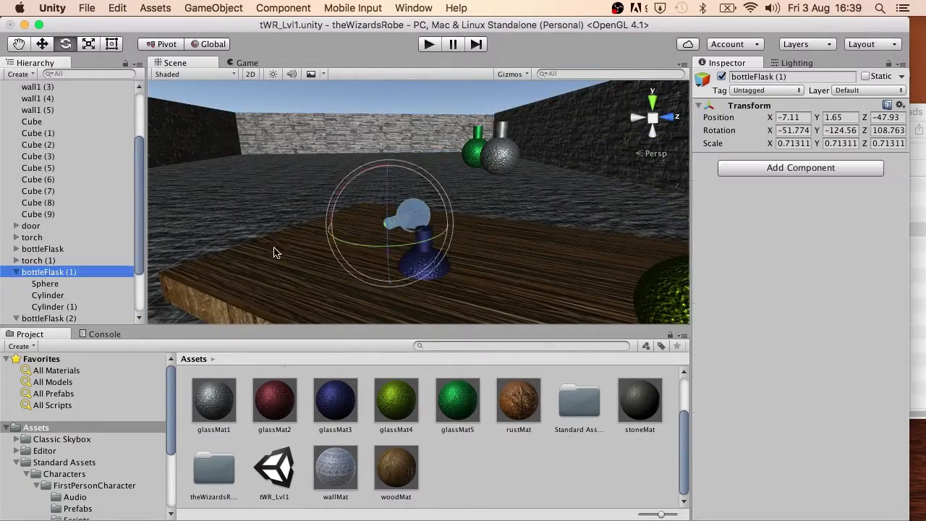
alt+drag(275, 253, 506, 177)
drag(420, 195, 406, 217)
Move the silver flask bottleFlask (3) down onto the tabletop between the other flasks
click(16, 272)
click(48, 295)
key(f)
key(w)
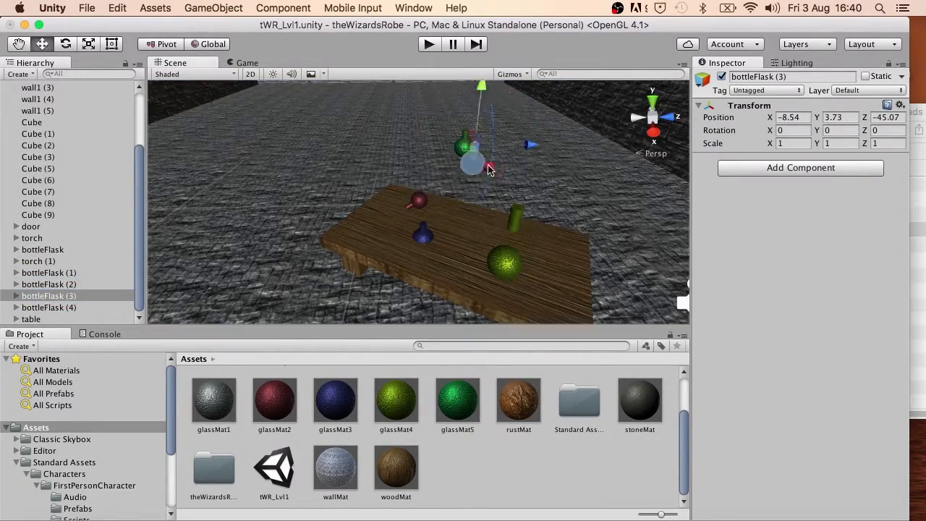
alt+drag(530, 152, 391, 202)
Lower both cylinders of bottleFlask (2) so the neck joins its yellow-green sphere on the table
click(48, 285)
click(16, 285)
click(45, 307)
shift+click(44, 318)
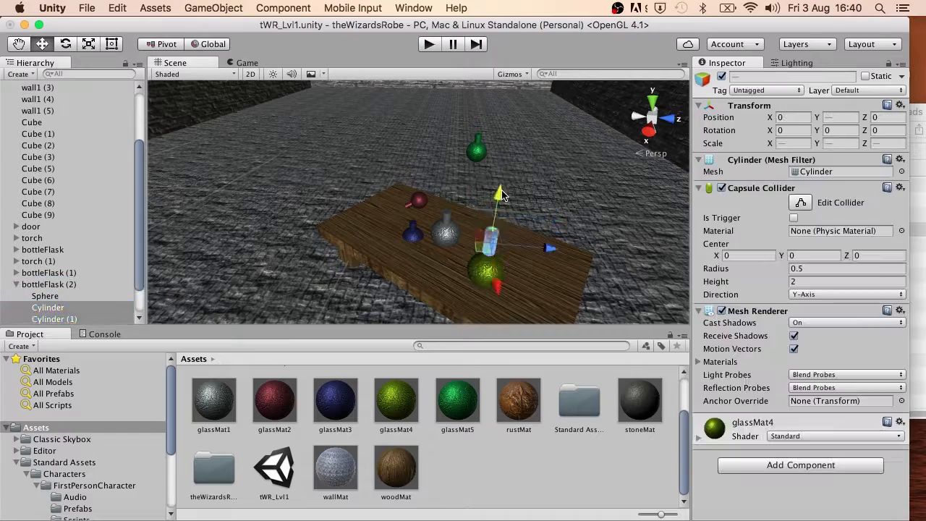
drag(499, 192, 497, 208)
click(16, 285)
Place the green flask bottleFlask (4) on the tabletop behind the silver flask
click(42, 311)
alt+drag(448, 152, 405, 239)
drag(456, 131, 528, 129)
click(66, 283)
click(48, 273)
alt+drag(463, 239, 535, 170)
alt+drag(435, 160, 406, 123)
Add a point light above the flasks on the table and set its color to purple
click(156, 8)
mouse_move(311, 79)
click(377, 93)
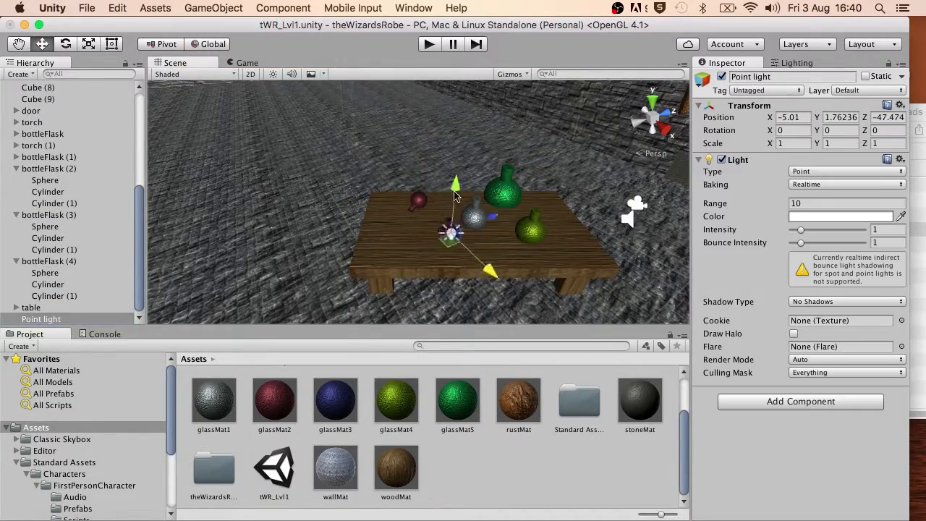
click(841, 216)
click(139, 97)
click(95, 115)
click(9, 22)
Play-test the scene and walk up to the table to check the purple light on the flasks
click(430, 44)
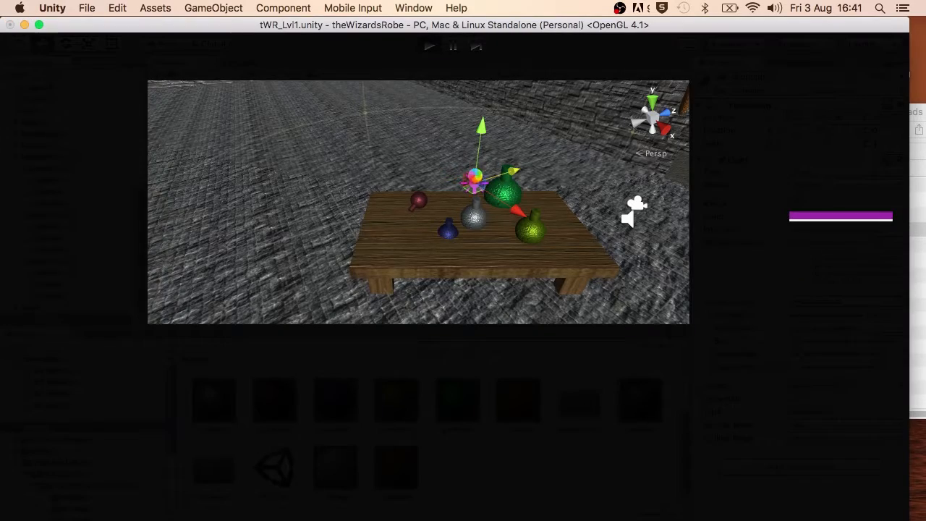
key(w)
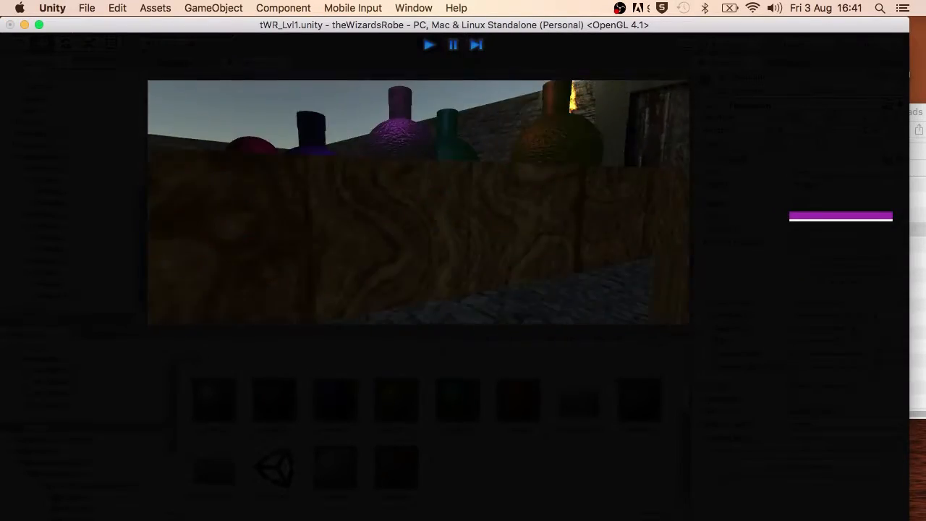
key(Escape)
click(430, 44)
Create an empty object named TABLE1 for grouping the table, its flasks, and the point light
click(17, 261)
shift+click(43, 238)
click(221, 8)
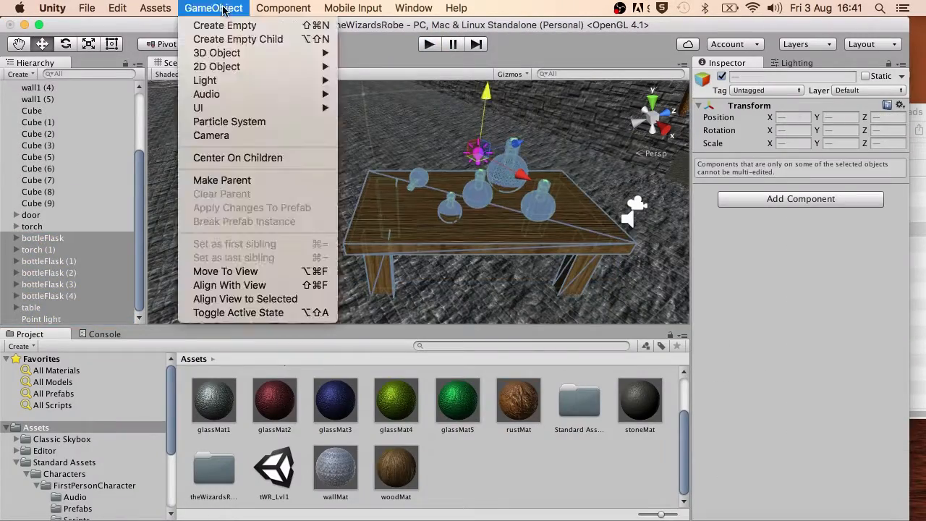
click(231, 25)
click(51, 319)
text(TABLE1`)
Parent all the flasks, the table, and the point light to TABLE1, keeping torch (1) outside the group
click(48, 250)
shift+click(31, 296)
drag(31, 296, 33, 319)
drag(38, 250, 36, 261)
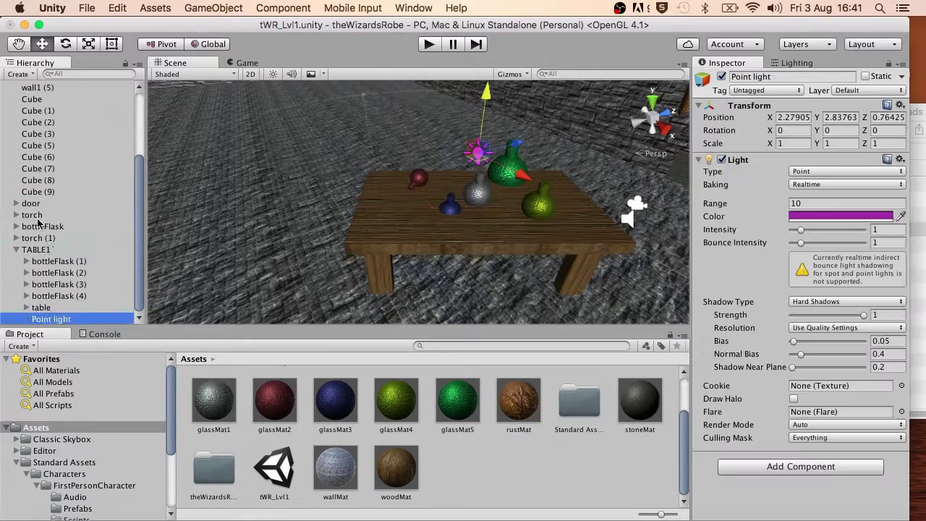
drag(38, 226, 36, 250)
click(36, 239)
Add a particle system at the table with the mist material and set its emission shape to Box
click(217, 10)
click(229, 122)
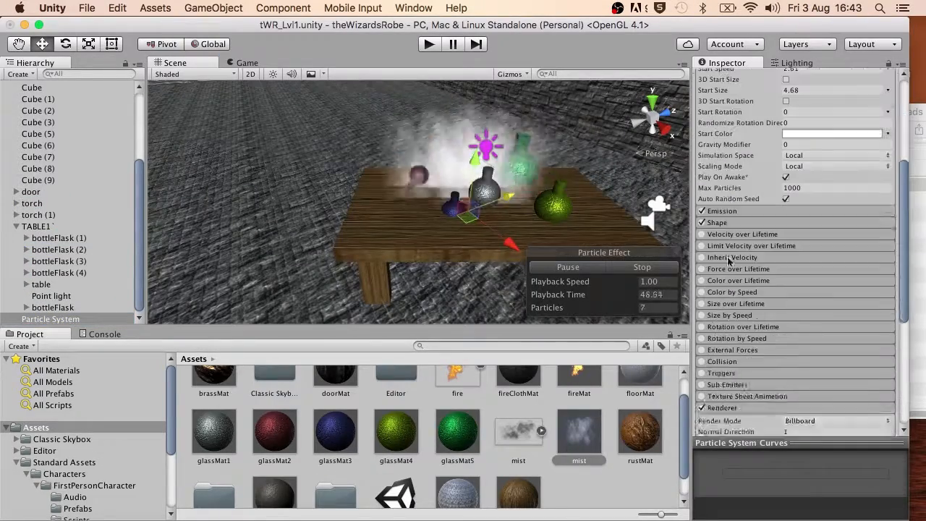
click(816, 289)
click(816, 302)
key(e)
alt+drag(506, 254, 435, 304)
click(814, 291)
click(815, 291)
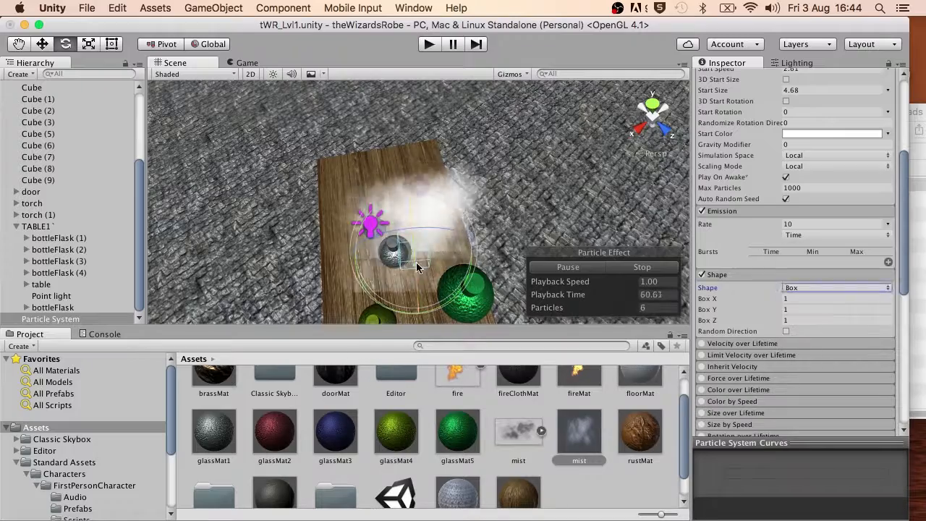
Rotate the mist particle system to line up with the table and position it over the tabletop
key(w)
alt+drag(417, 263, 391, 233)
key(e)
drag(391, 233, 464, 210)
key(w)
key(x)
Set the mist's emission rate to 6.56 and its gravity modifier to 0.75
scroll(744, 347, down, 10)
scroll(744, 347, up, 10)
click(726, 313)
drag(748, 265, 724, 269)
drag(779, 185, 754, 185)
text(0.75)
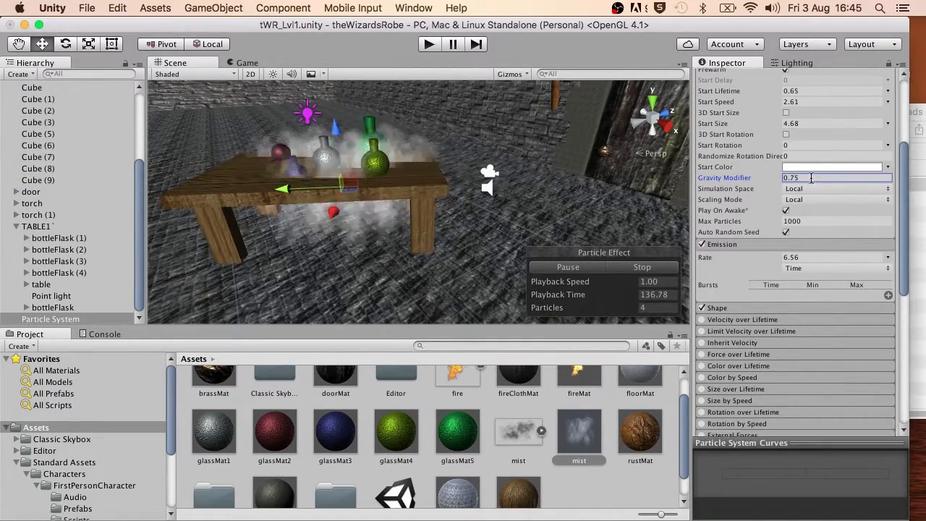
Try different start speeds for the mist, settle on 4.13, and reduce its start size to 3.58
scroll(728, 108, up, 1)
click(716, 116)
text(5)
scroll(497, 182, down, 5)
key(BackSpace)
text(2)
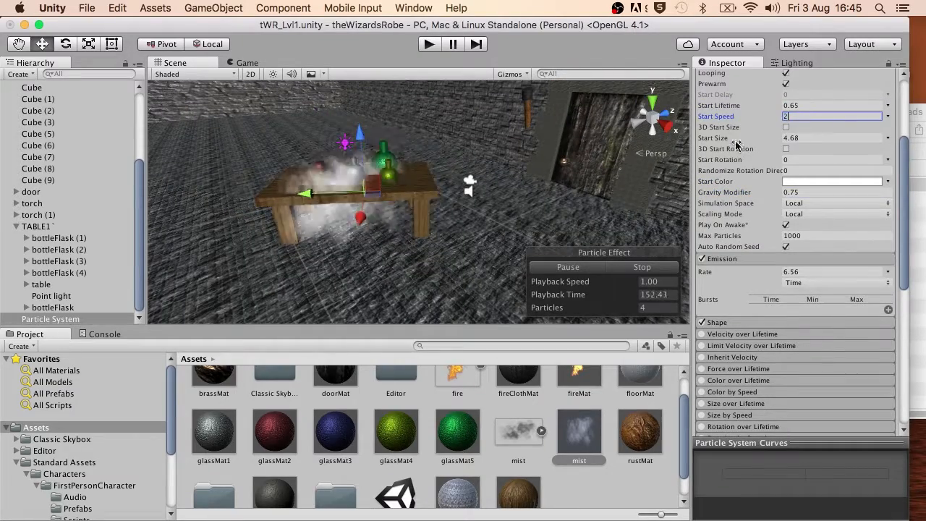
drag(760, 141, 802, 111)
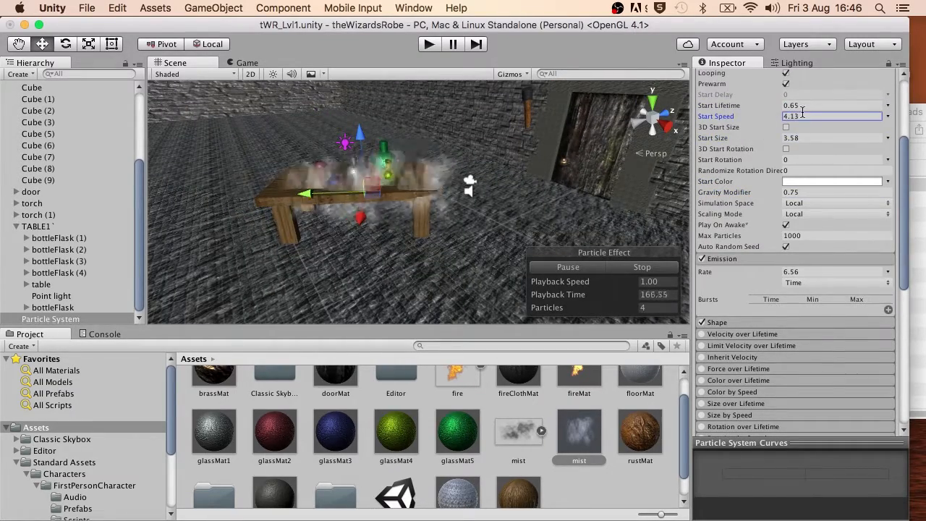
Enable 3D Start Rotation for the mist, set the gravity modifier to 0.3, and raise the emission rate to 12.59
scroll(781, 275, down, 10)
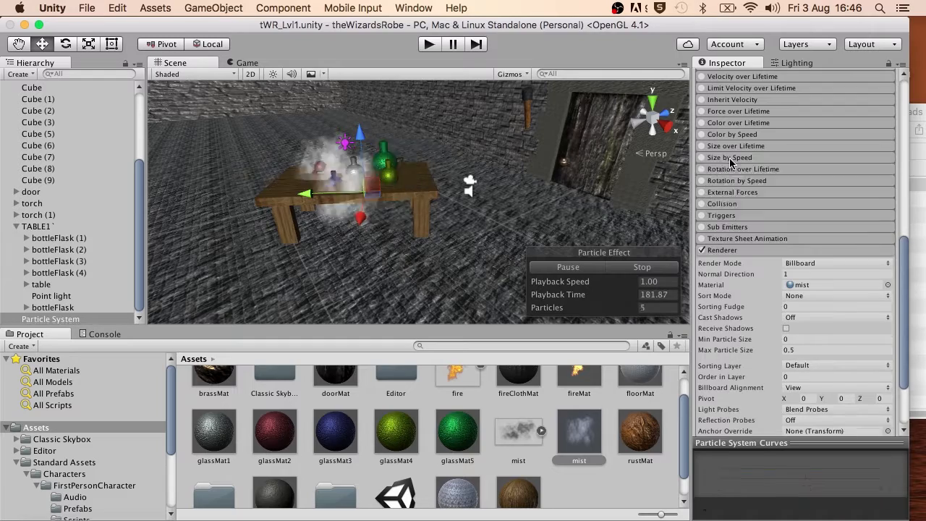
scroll(793, 184, down, 3)
scroll(790, 192, up, 15)
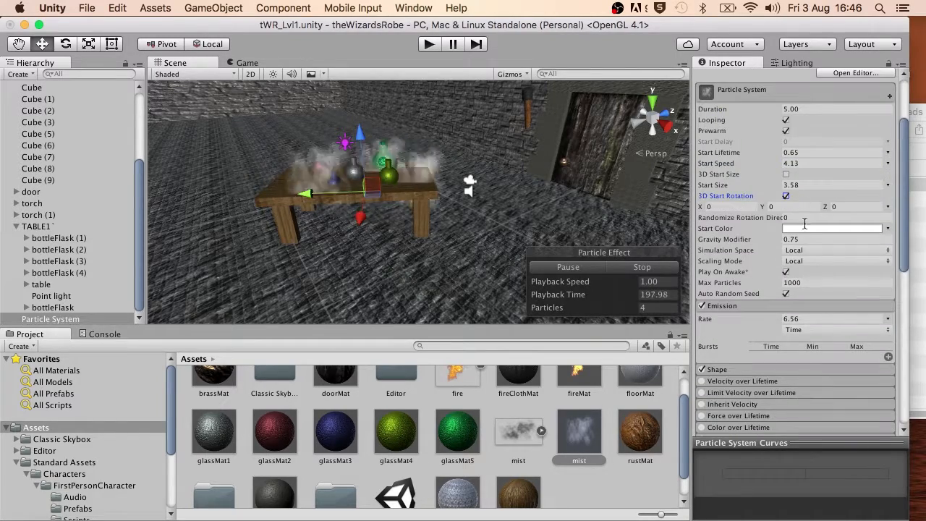
text(0.3)
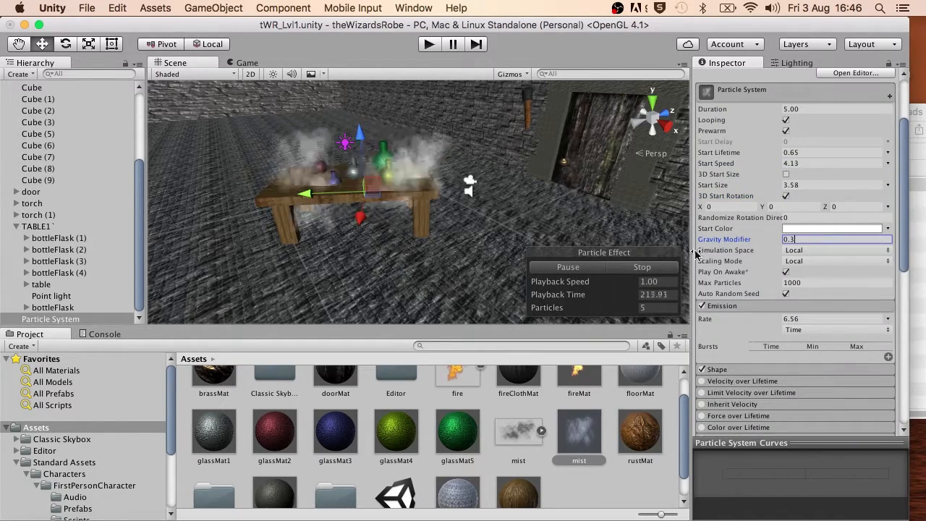
drag(705, 318, 874, 317)
Play-test the scene to check the mist around the table
click(429, 44)
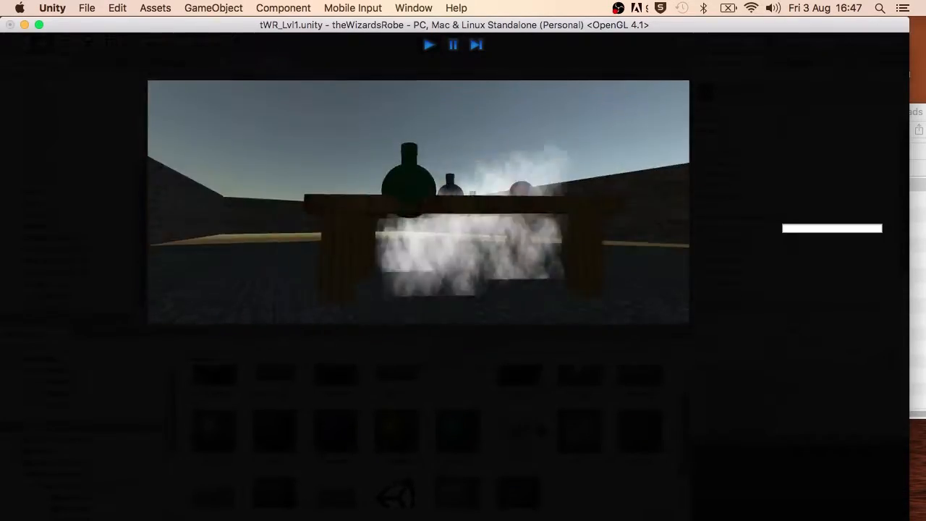
click(429, 45)
double_click(34, 227)
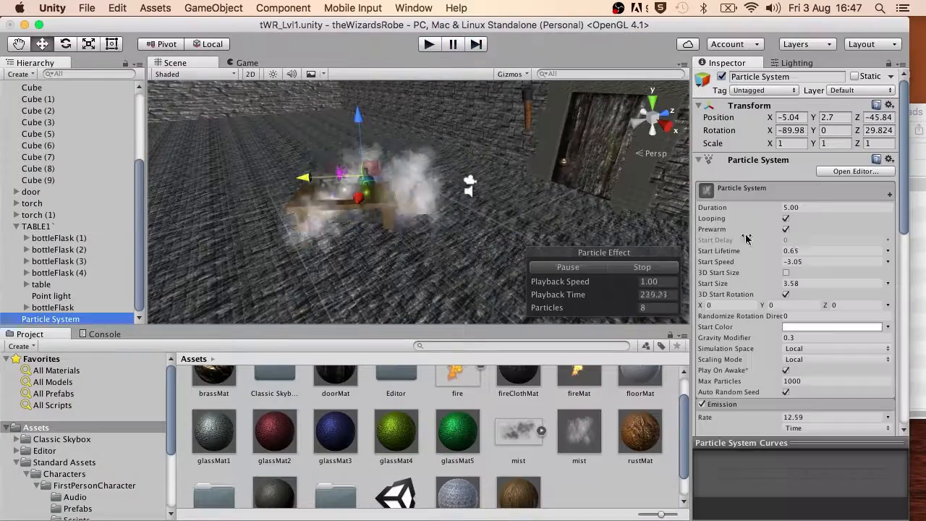
Clear the mist particle system's Start Lifetime value
click(697, 250)
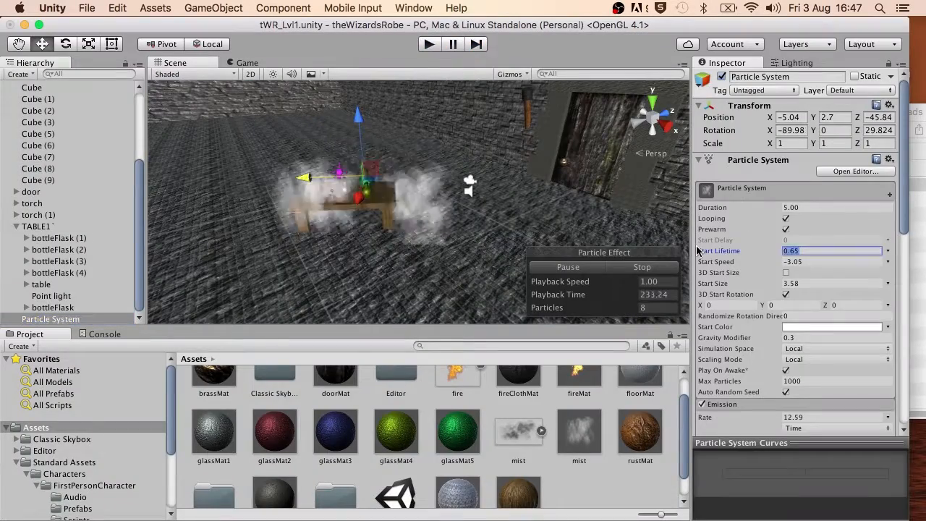
key(BackSpace)
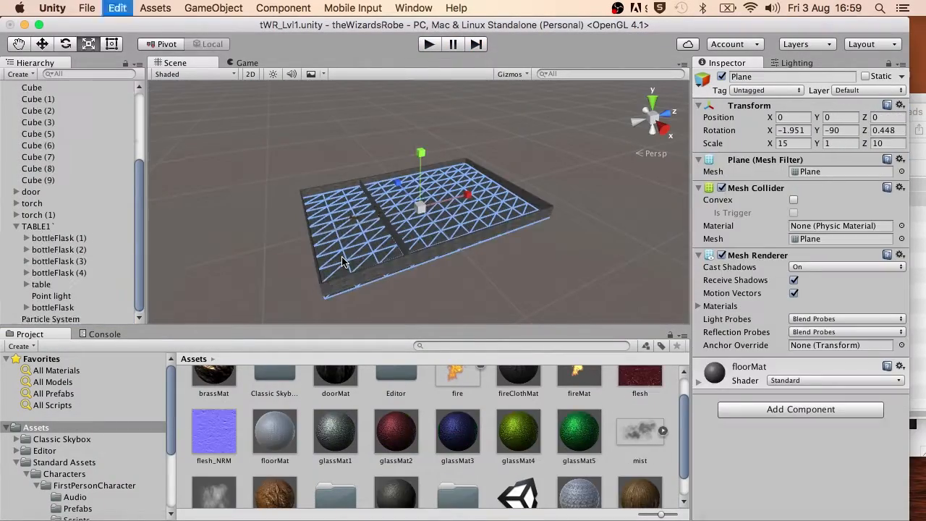
Duplicate the floor plane, raise the copy above the room, and turn it face down with Y rotation 90 and Z rotation 180
text(90)
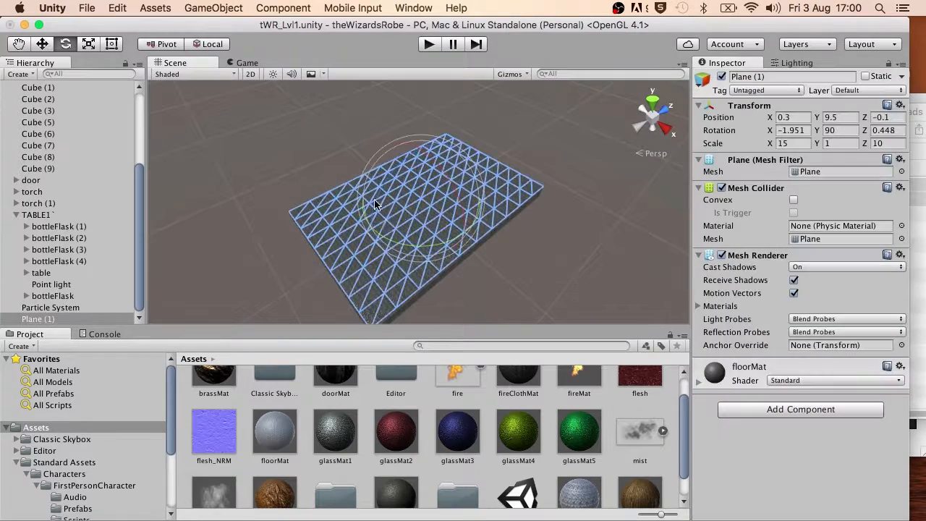
drag(374, 200, 493, 118)
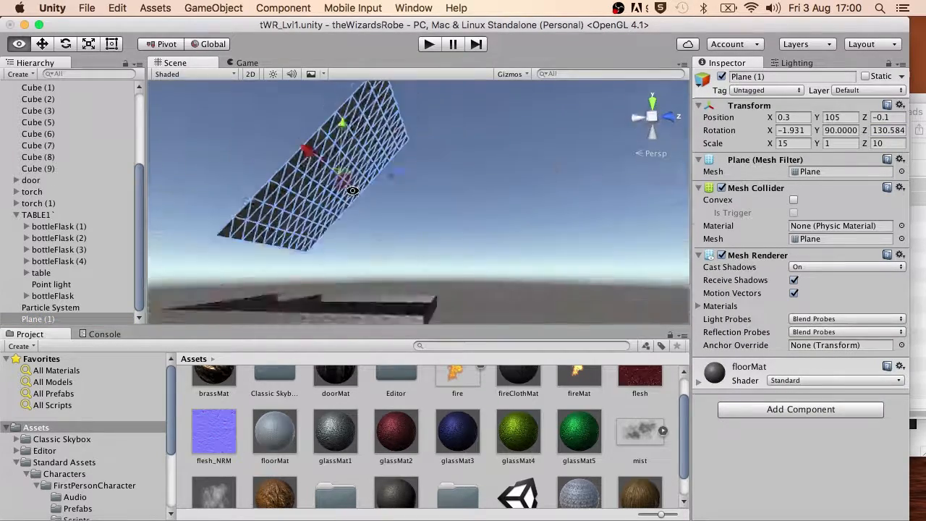
text(180)
key(Return)
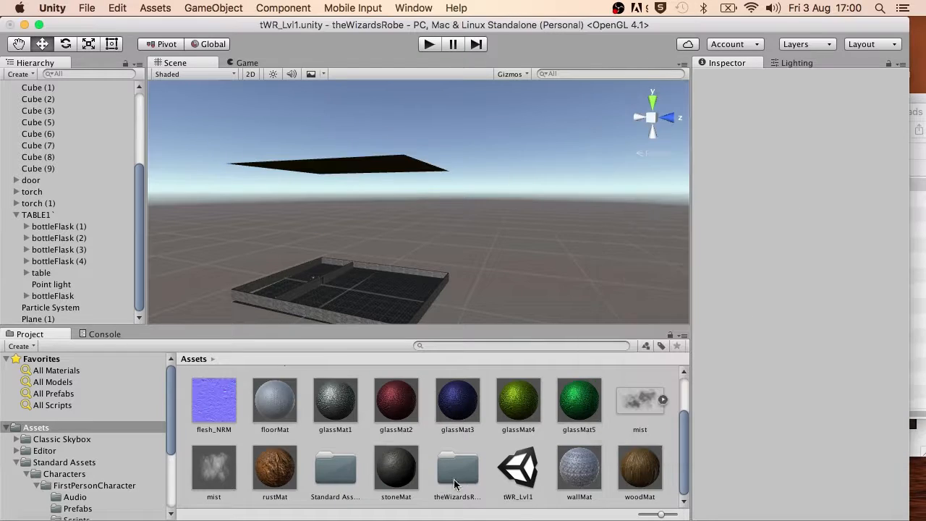
Create a material named fleshMat with the flesh texture as albedo, flesh_NRM as normal map, and a pink emission colour
drag(661, 515, 652, 514)
drag(471, 388, 433, 443)
right_click(555, 470)
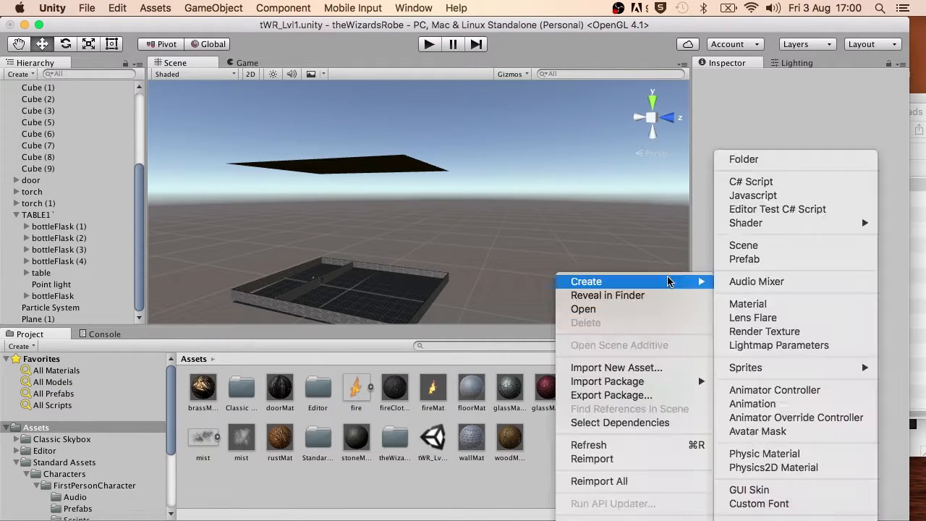
mouse_move(652, 514)
mouse_down()
mouse_move(667, 514)
mouse_move(653, 515)
mouse_up()
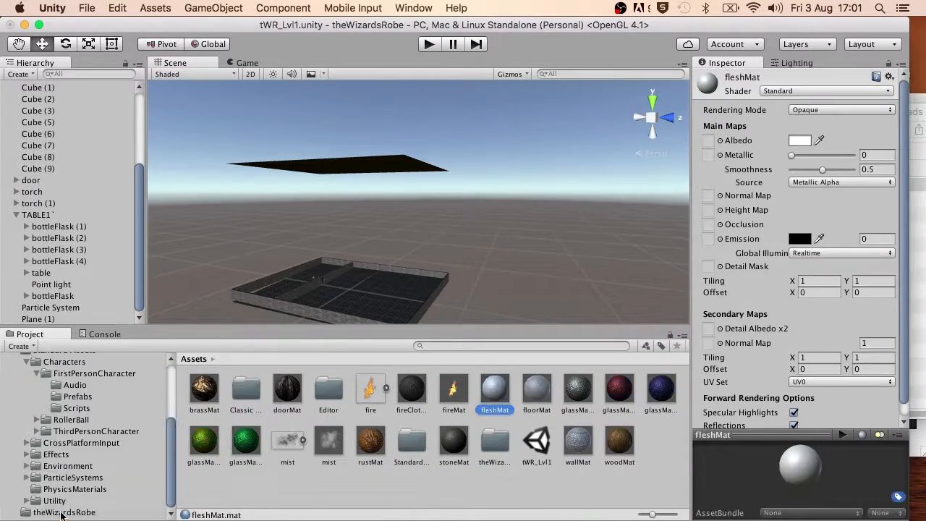
drag(370, 389, 713, 141)
drag(710, 183, 710, 195)
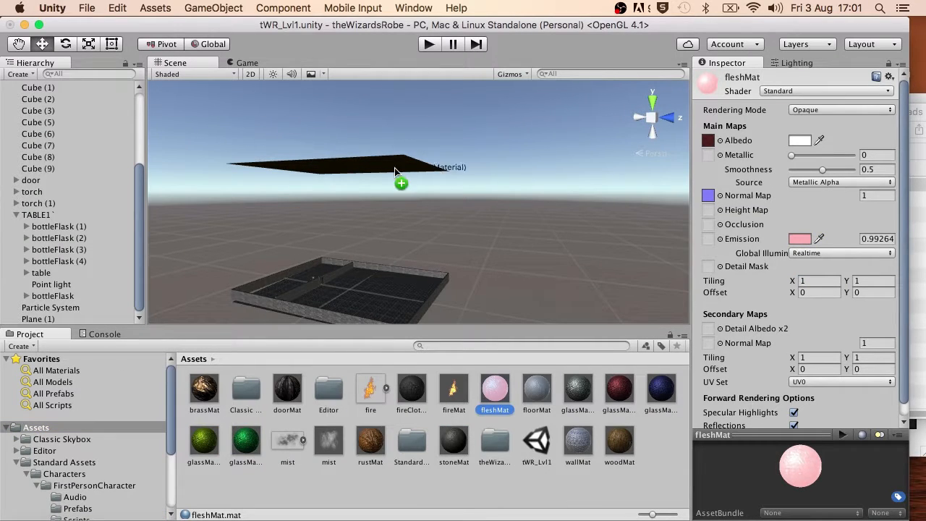
Apply fleshMat to the raised plane and lower the plane onto the walls as the room's ceiling
click(371, 172)
drag(339, 109, 339, 217)
alt+drag(405, 210, 451, 139)
drag(389, 167, 457, 226)
scroll(414, 238, up, 5)
drag(420, 147, 420, 149)
Set the fleshMat tiling to 20 by 20 and play-test the scene to check the ceiling
key(super+p)
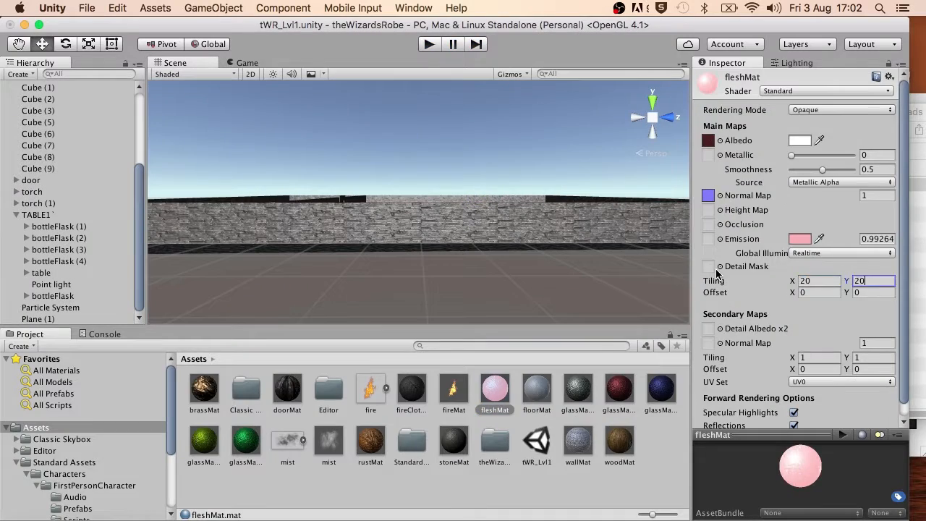
click(434, 48)
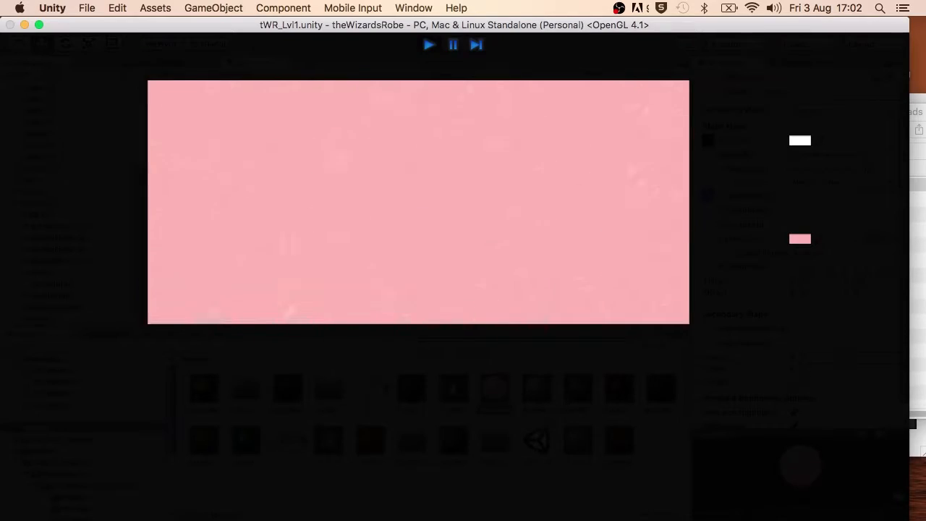
click(429, 45)
click(429, 45)
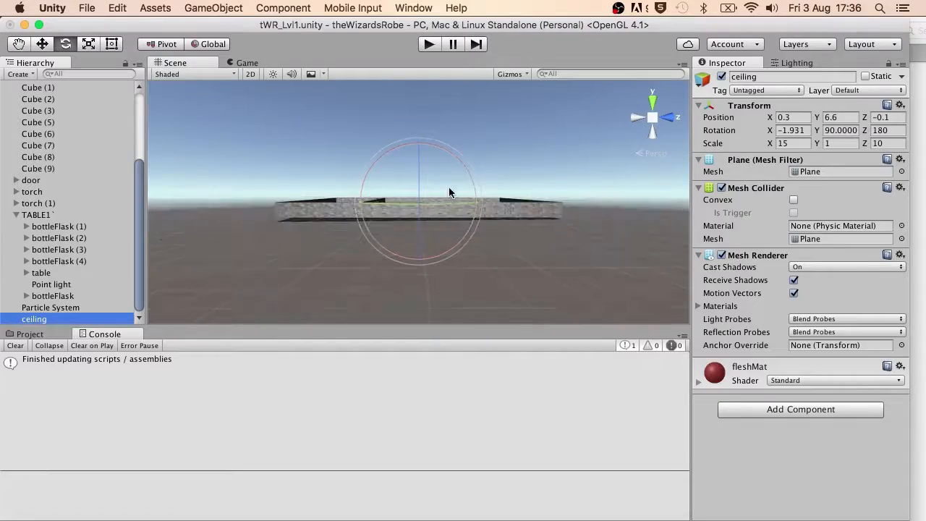
Inspect the ceiling from above, the fleshMat material's settings, and the code of the fleshCrawler script
alt+drag(448, 192, 435, 248)
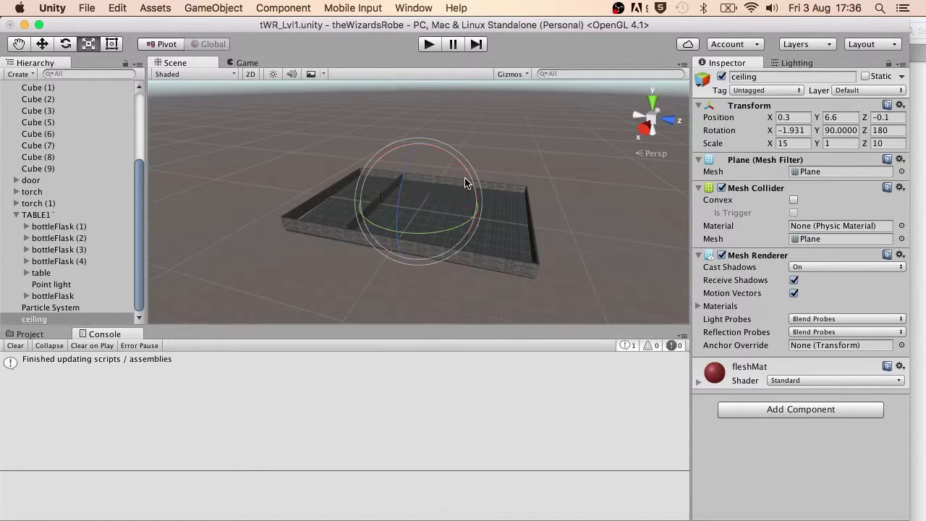
drag(320, 88, 476, 197)
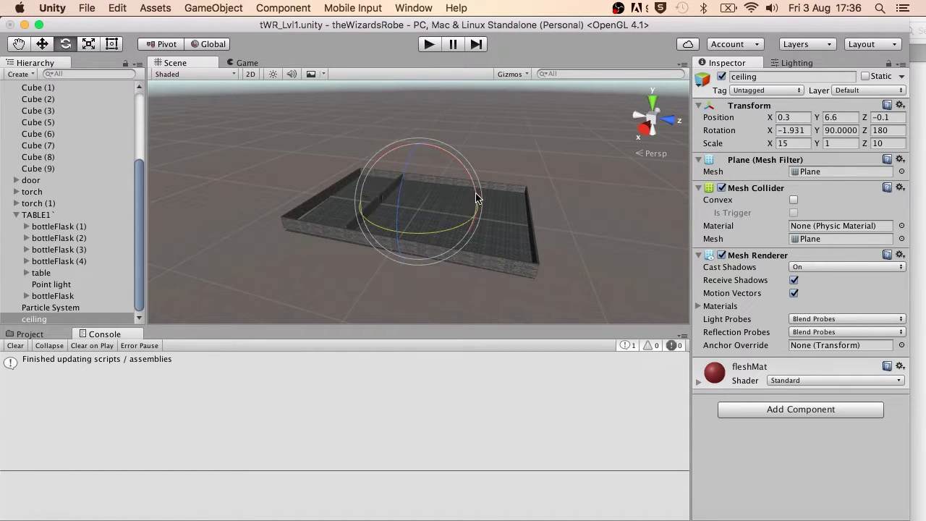
click(29, 334)
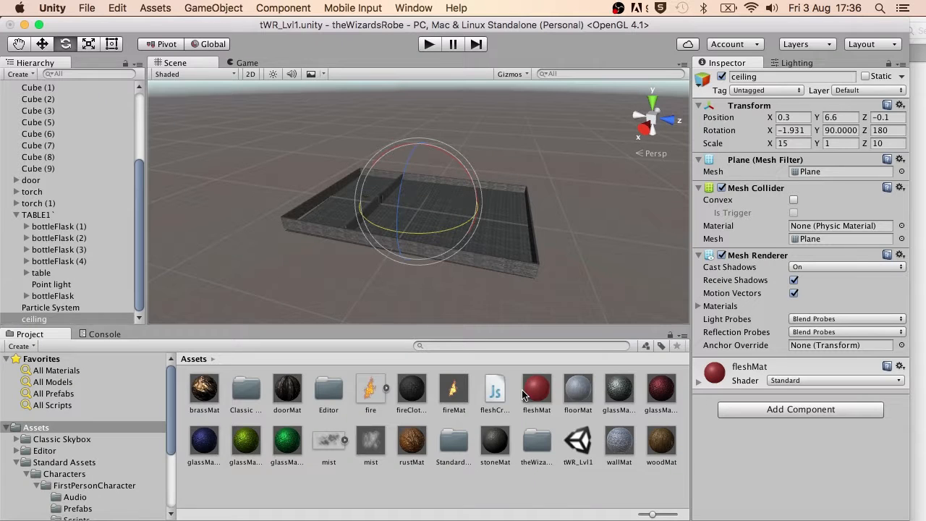
click(534, 393)
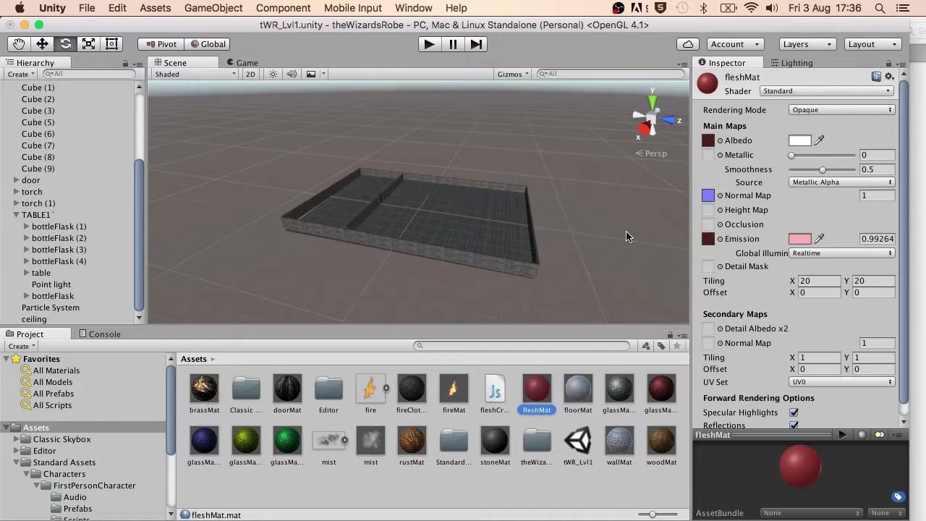
scroll(773, 307, down, 1)
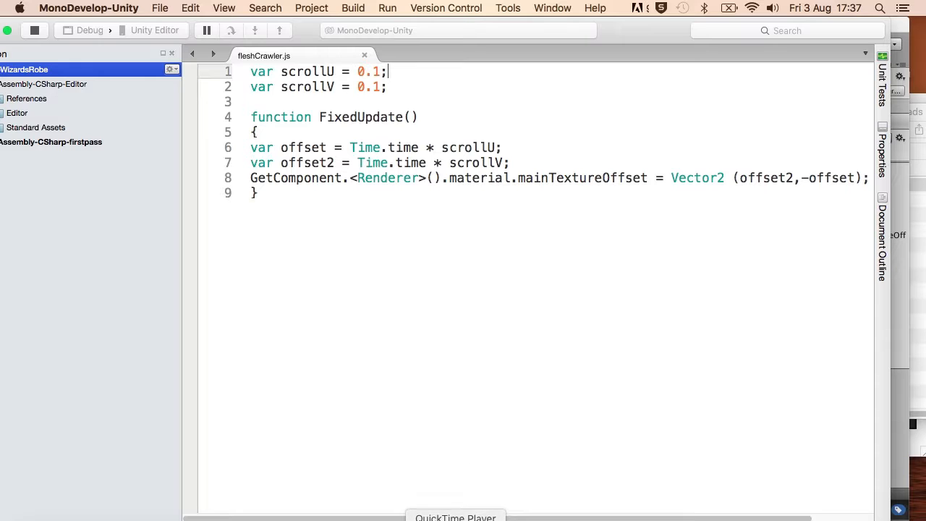
click(487, 519)
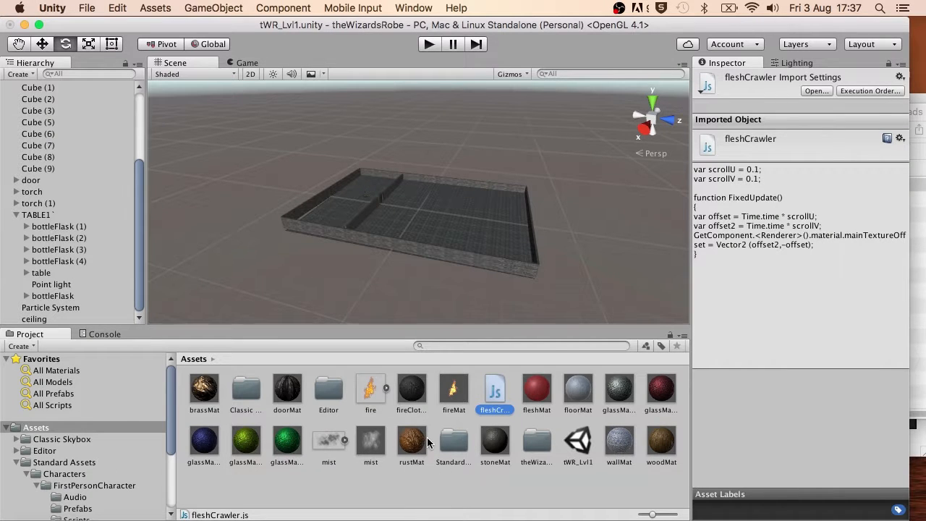
Attach the fleshCrawler script to the ceiling and play-test the scene to check its scrolling texture
click(46, 319)
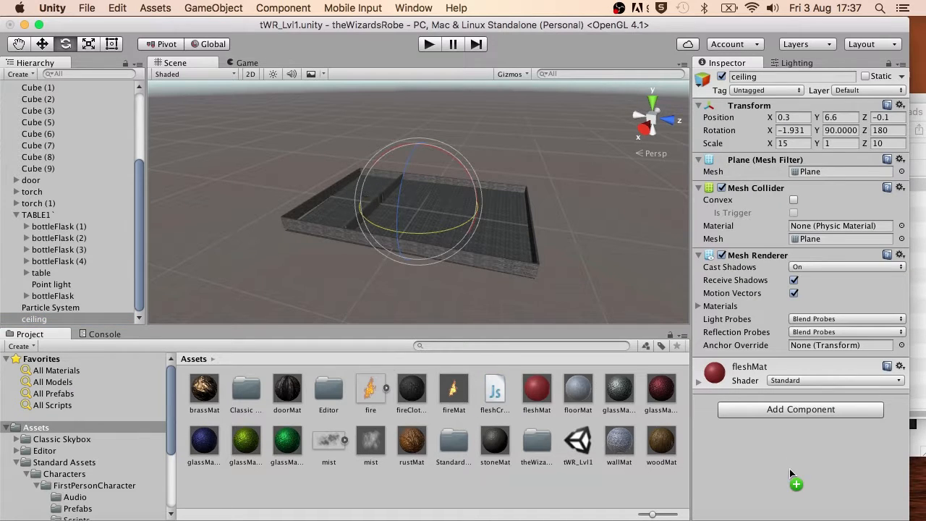
drag(495, 390, 792, 474)
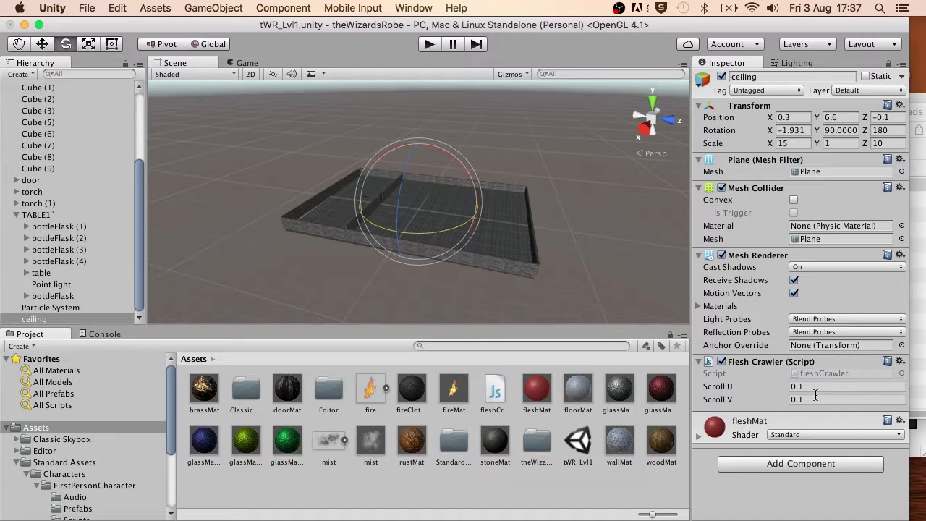
click(430, 44)
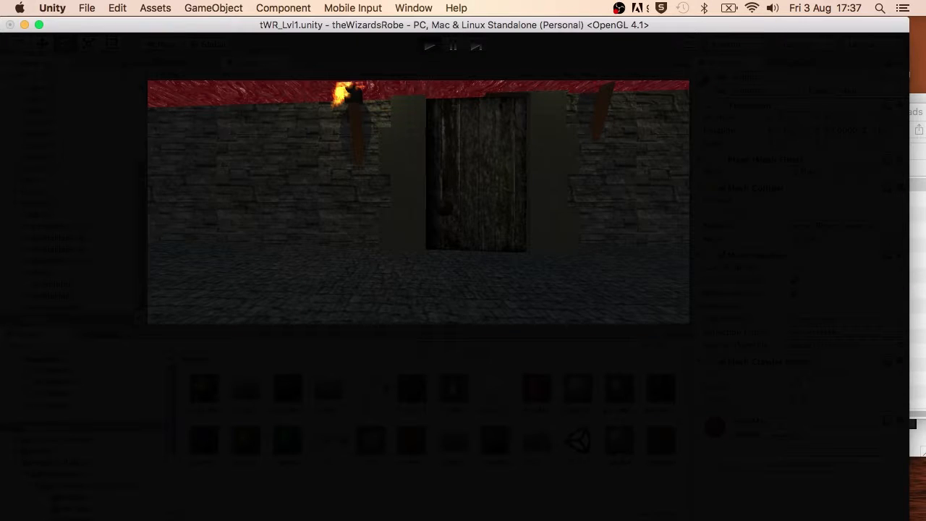